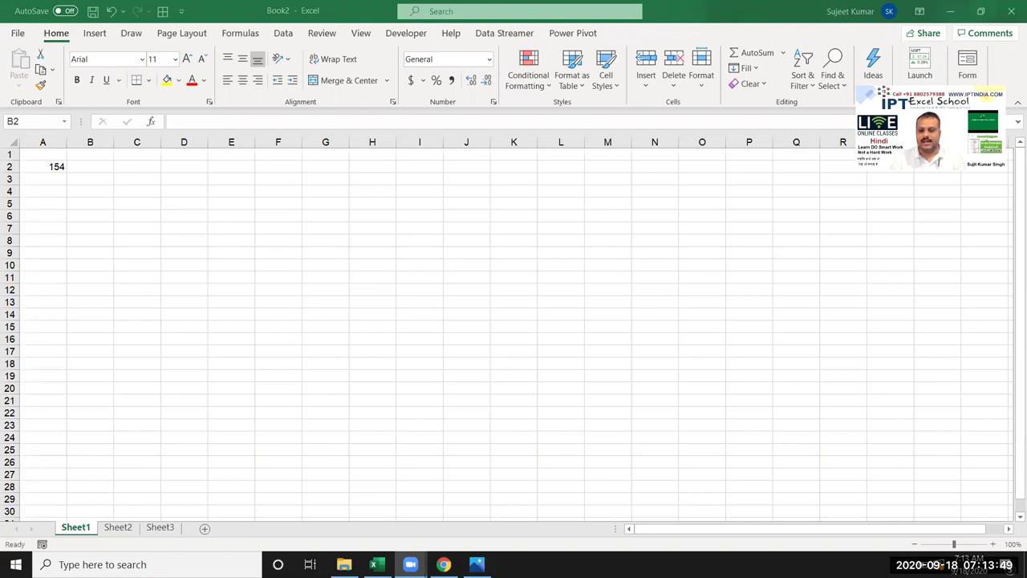
pyautogui.click(56, 166)
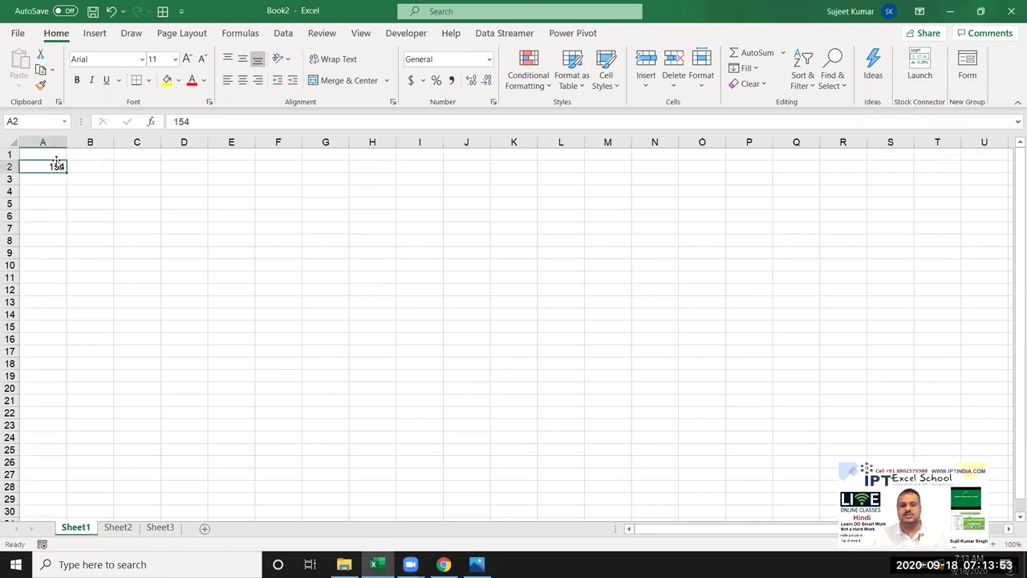
pyautogui.click(97, 165)
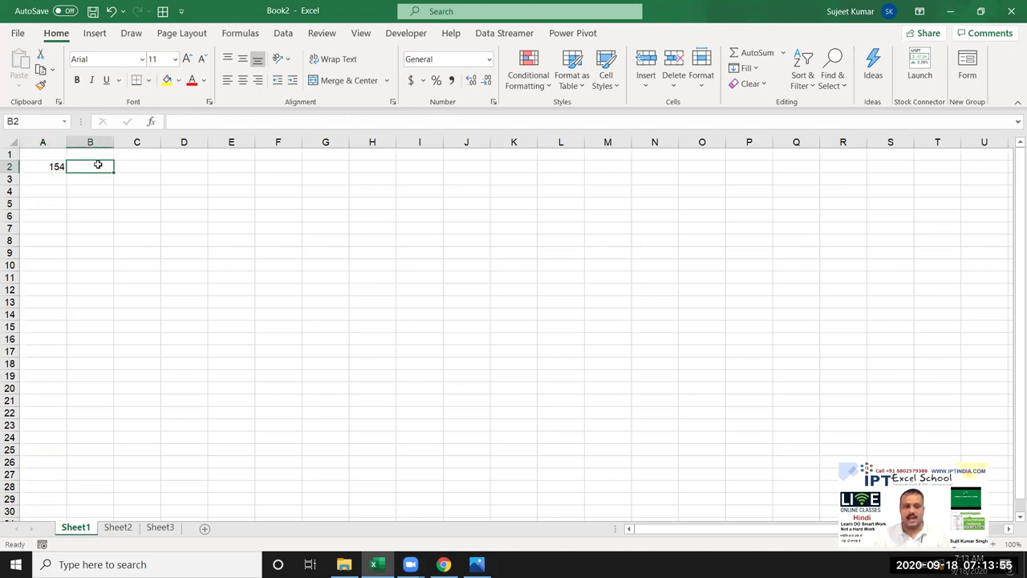
pyautogui.write('1+5+4')
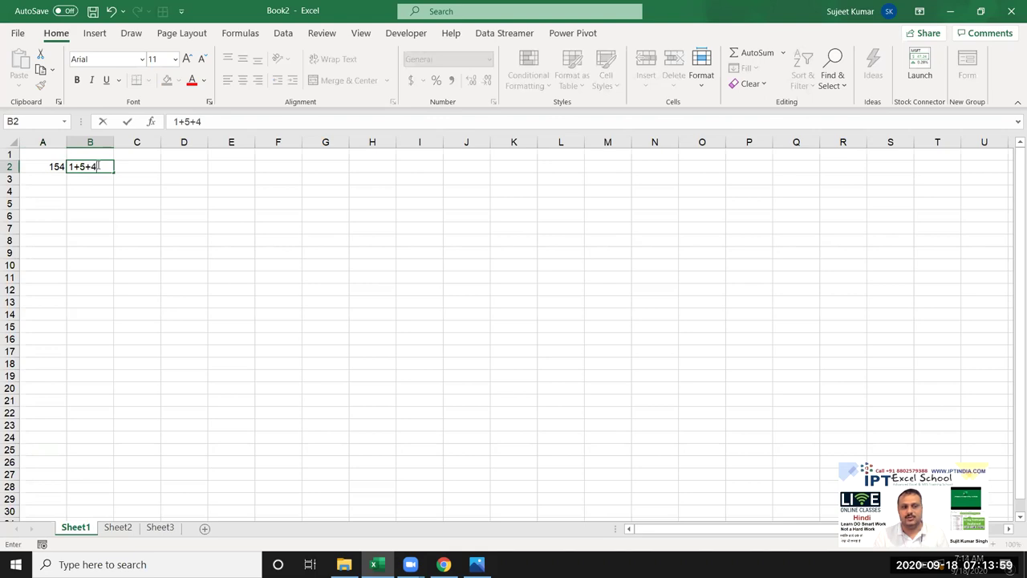
pyautogui.press('Return')
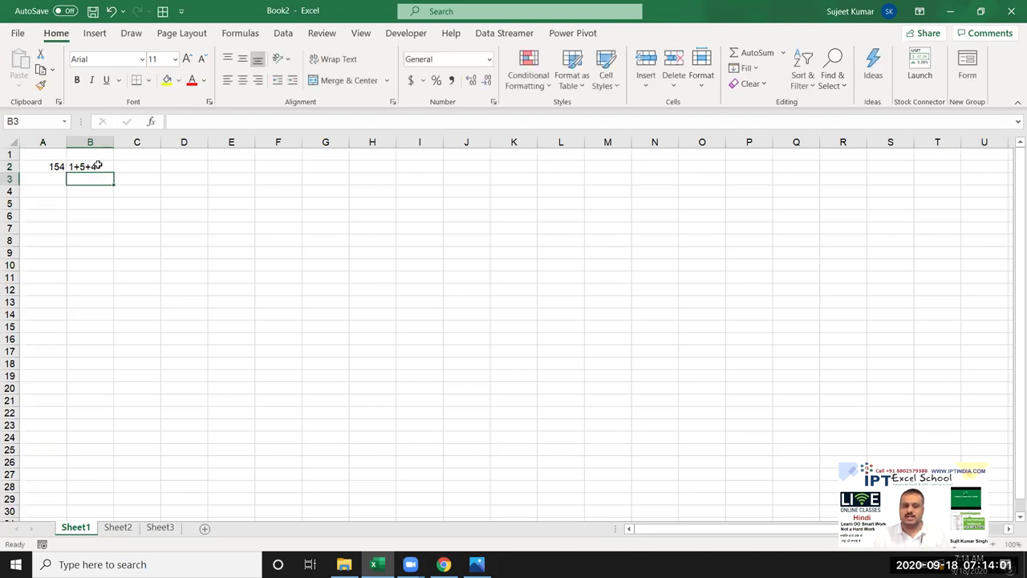
pyautogui.click(97, 164)
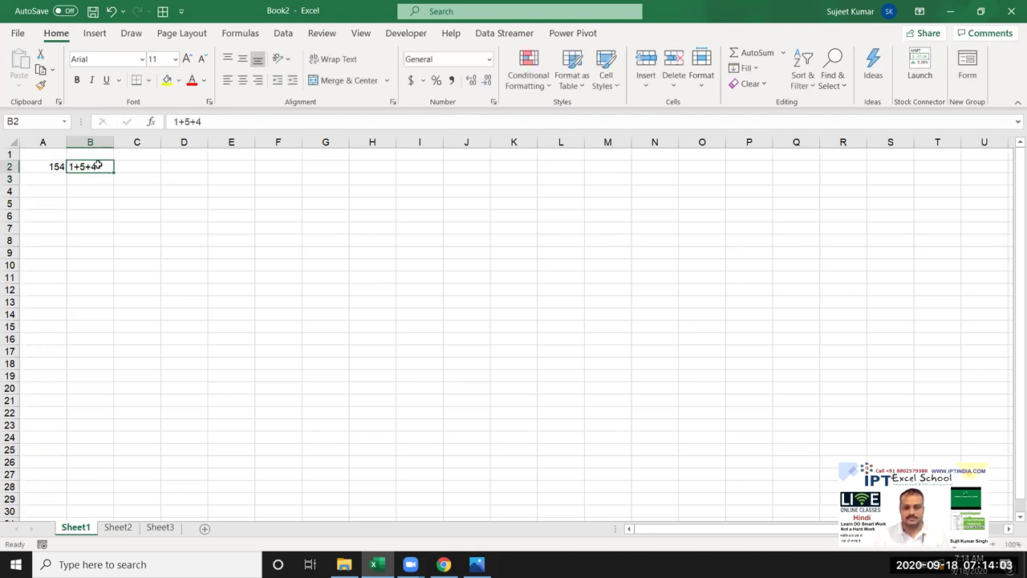
pyautogui.press('Delete')
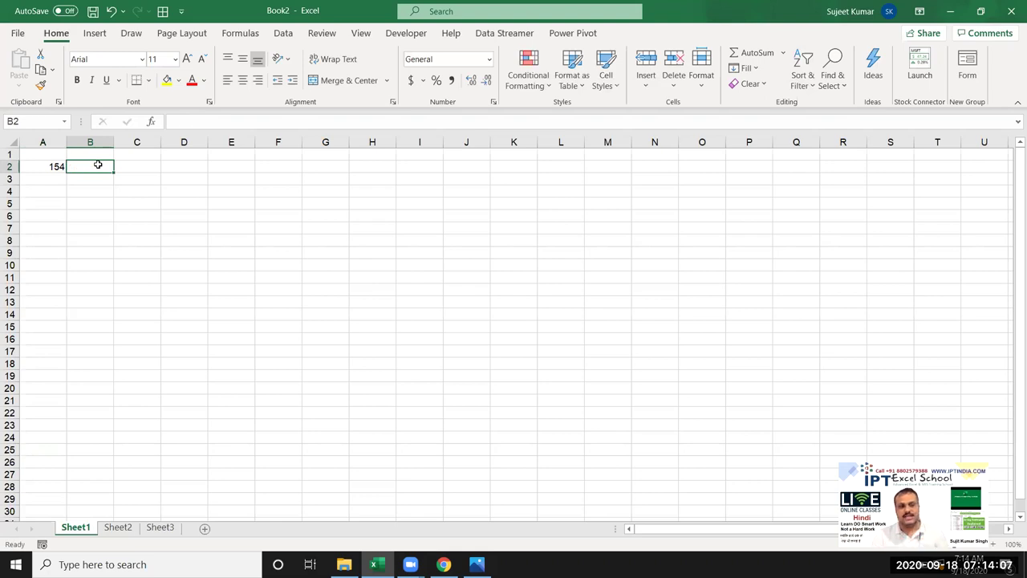
pyautogui.press('Return')
pyautogui.click(97, 164)
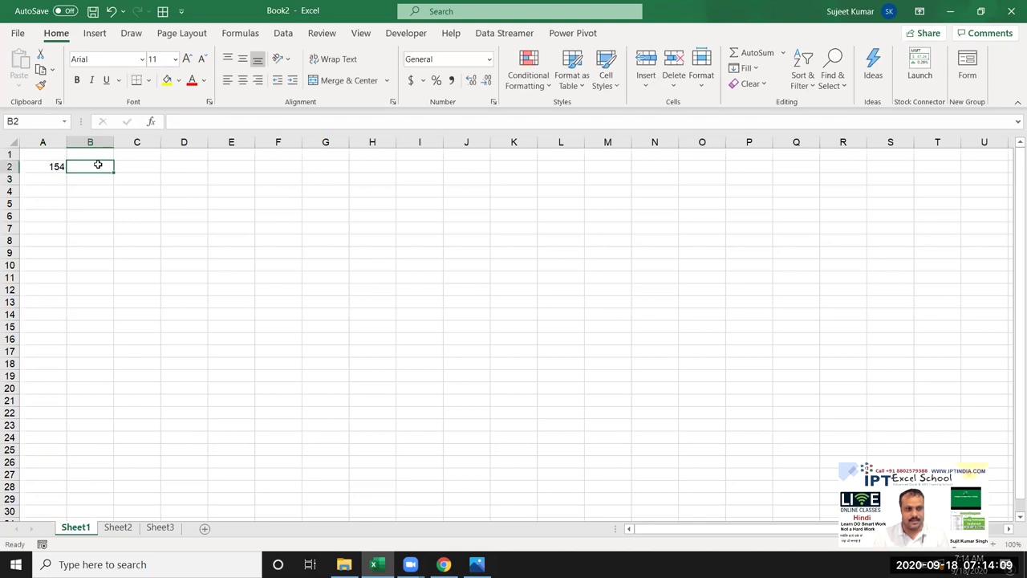
pyautogui.write('=su')
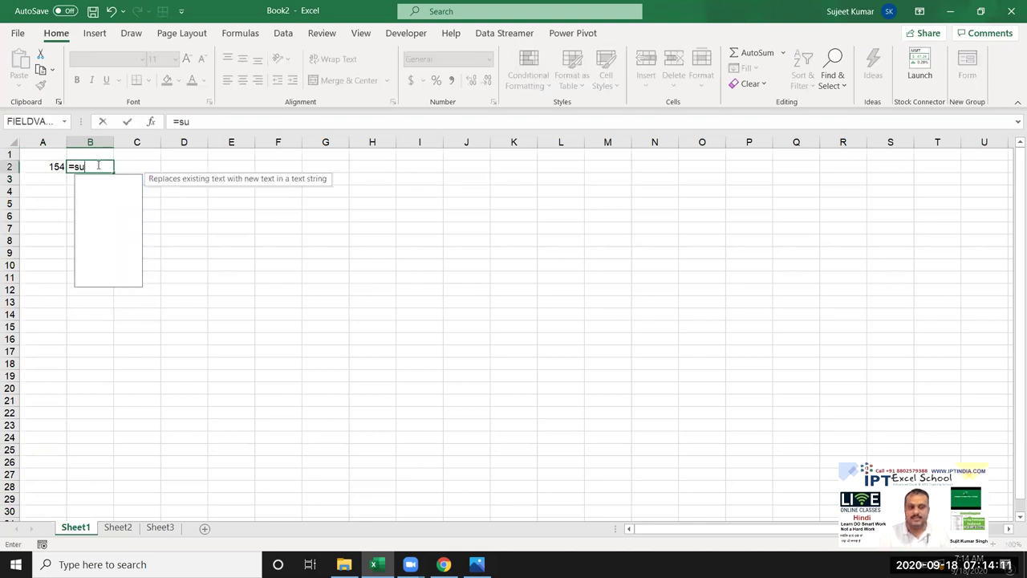
pyautogui.write('m')
pyautogui.press('Tab')
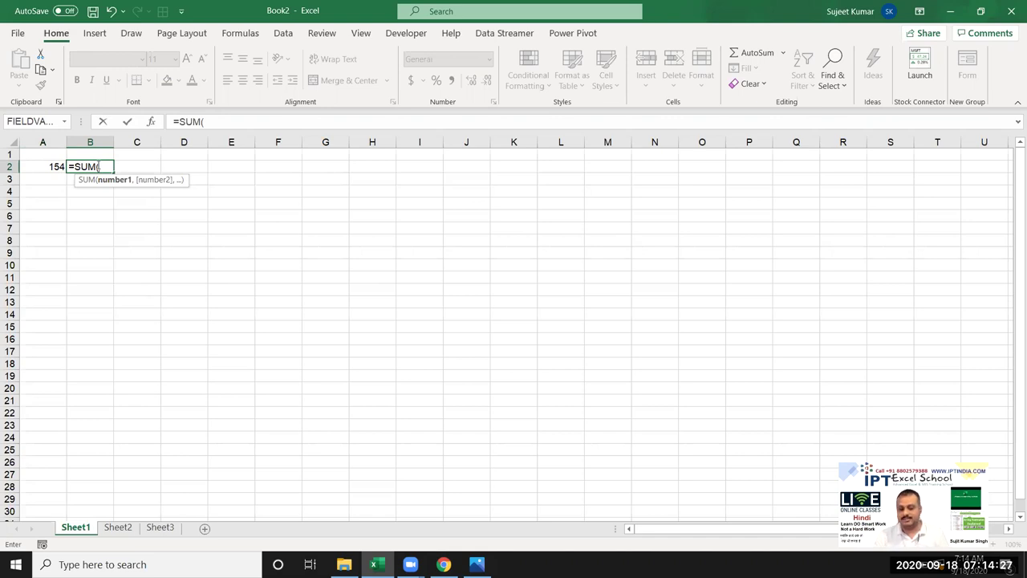
pyautogui.write('m')
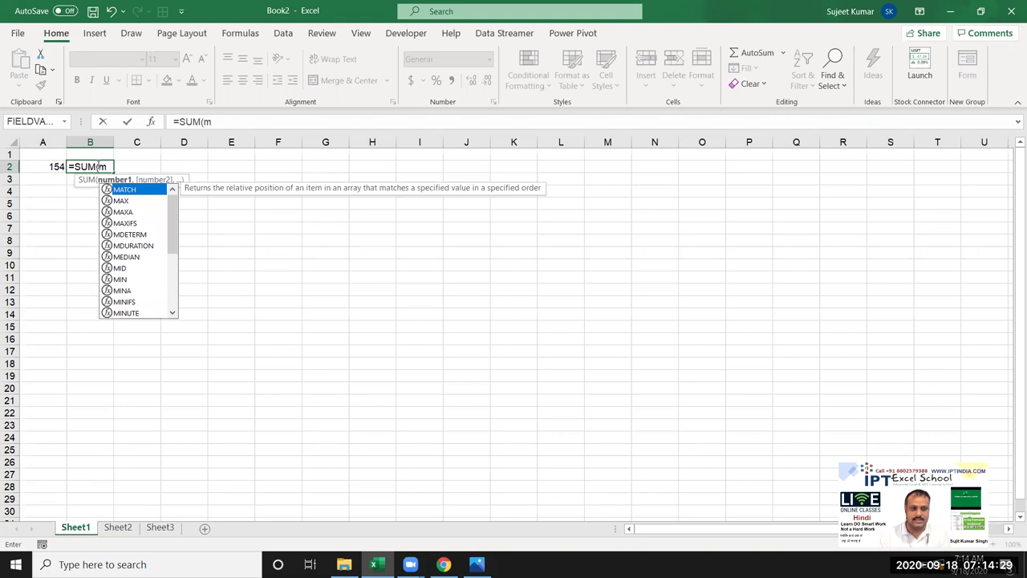
pyautogui.write('id')
pyautogui.press('Tab')
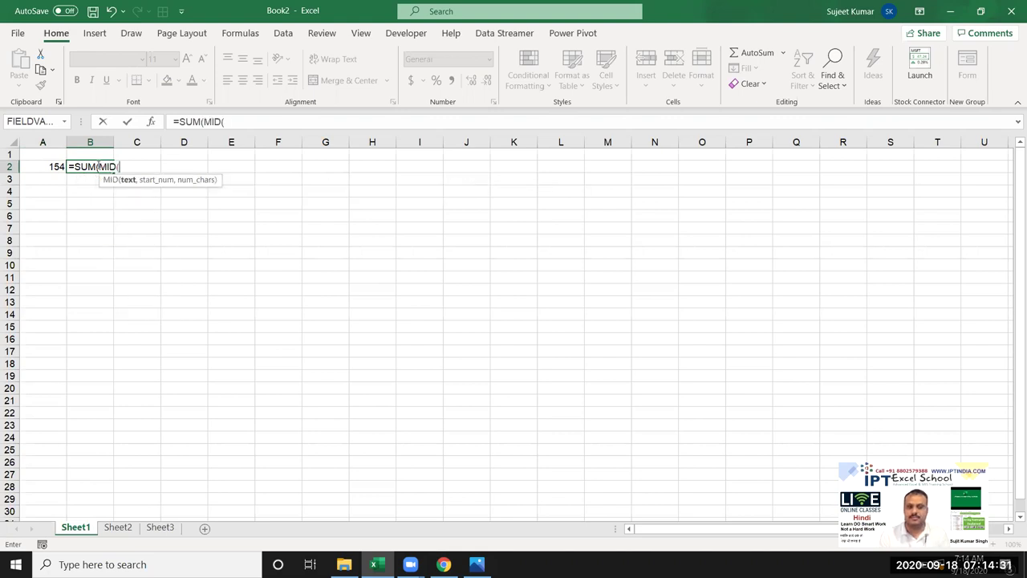
pyautogui.click(34, 167)
pyautogui.write(',')
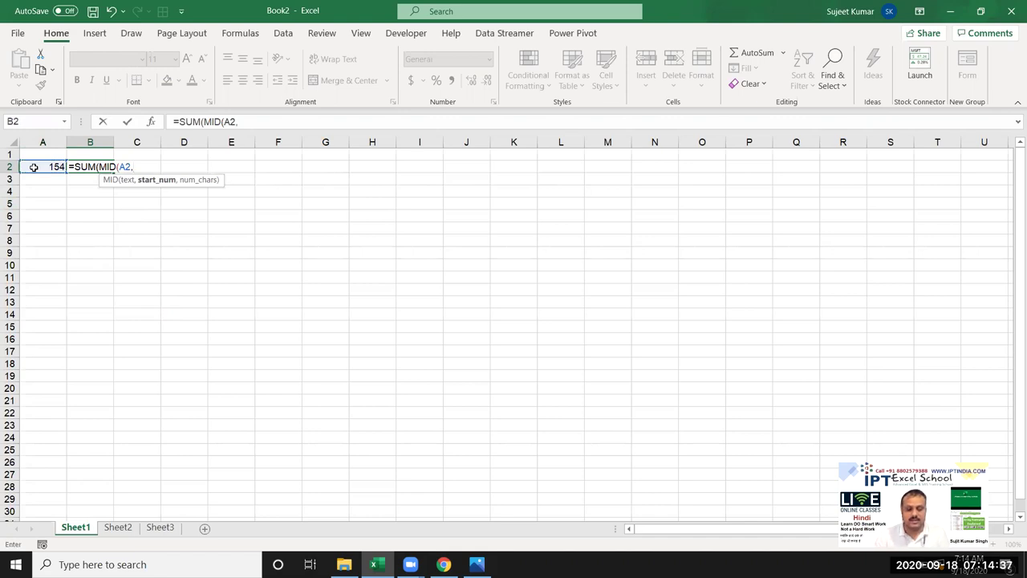
pyautogui.press('Escape')
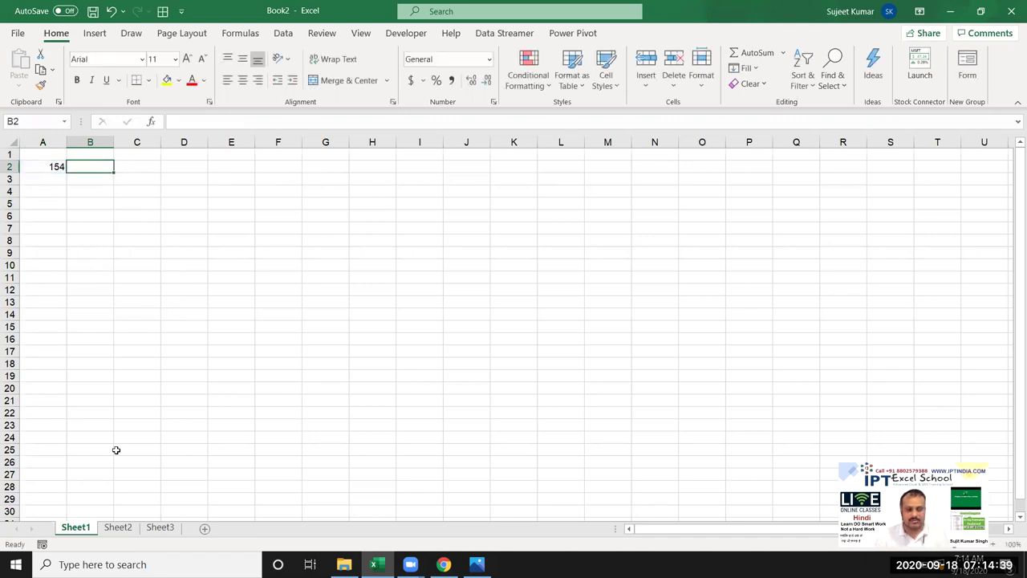
# Step: On Sheet2, enter a first name in cell A2
pyautogui.click(118, 528)
pyautogui.press('Down')
pyautogui.write('125')
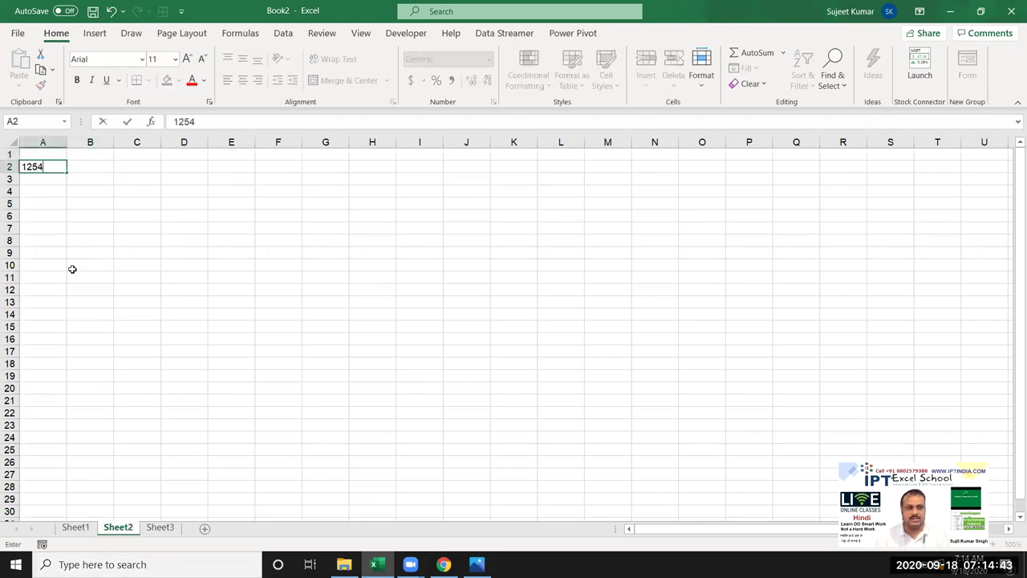
pyautogui.press('Escape')
pyautogui.write('Sujeet')
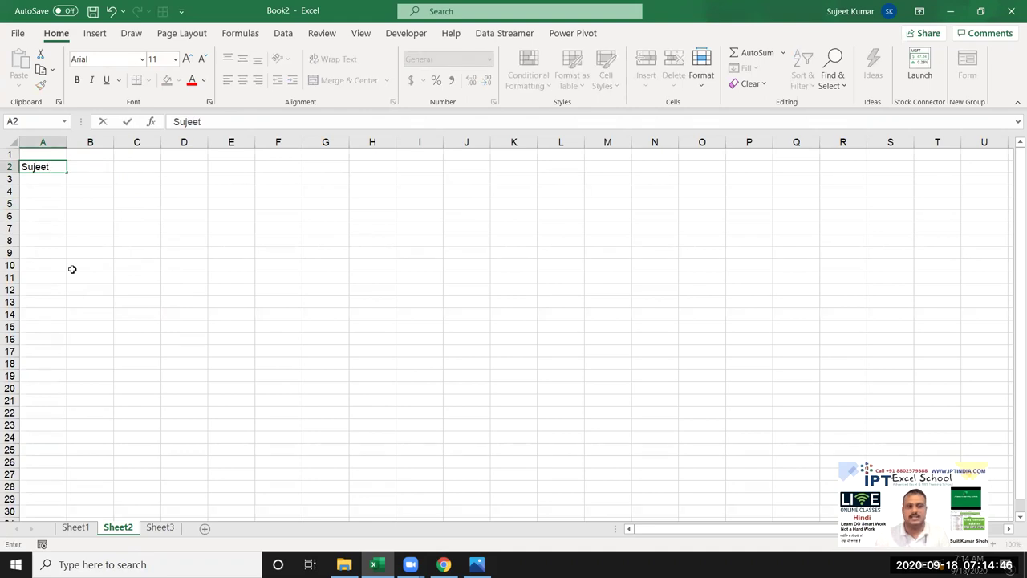
pyautogui.press('Tab')
# Step: Enter =MID(A2,1,1) in B3 to extract the name's first letter, S
pyautogui.click(110, 182)
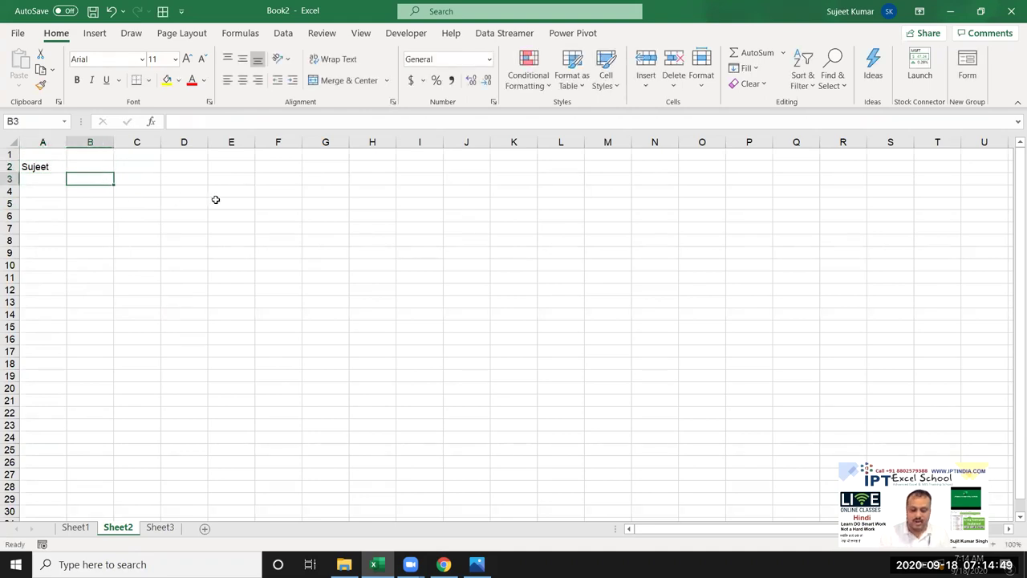
pyautogui.write('=mid')
pyautogui.press('Tab')
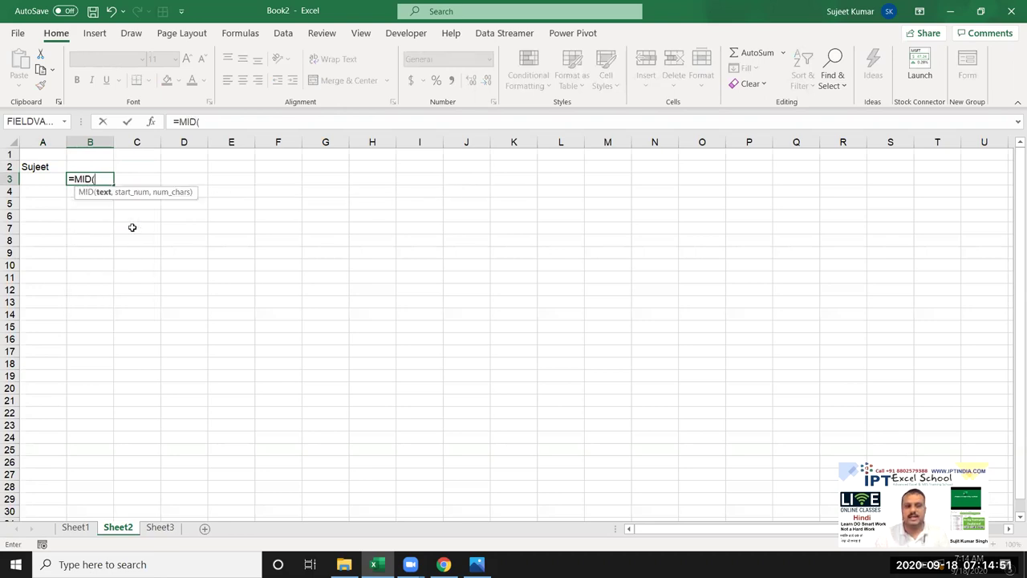
pyautogui.click(45, 167)
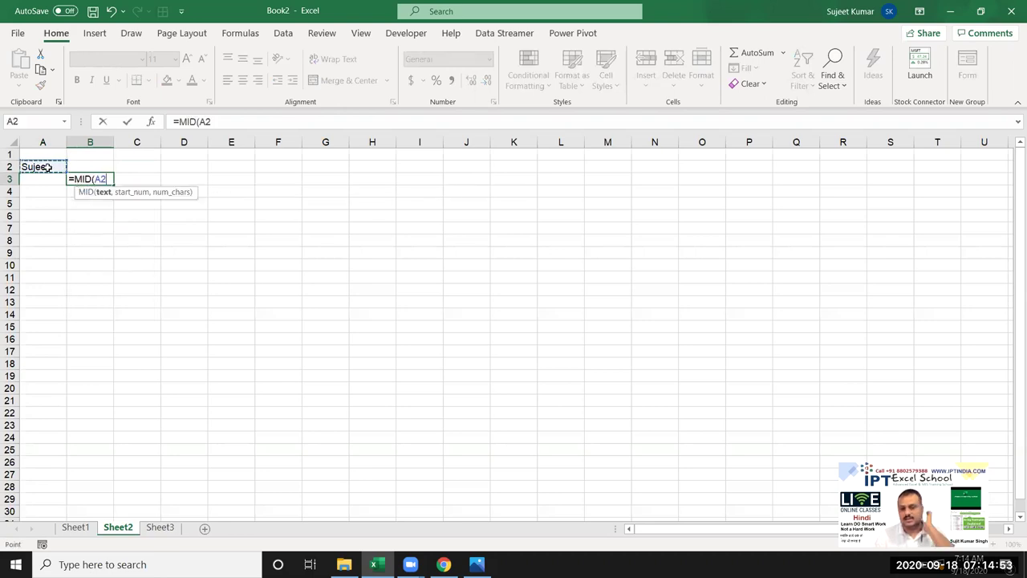
pyautogui.write(',')
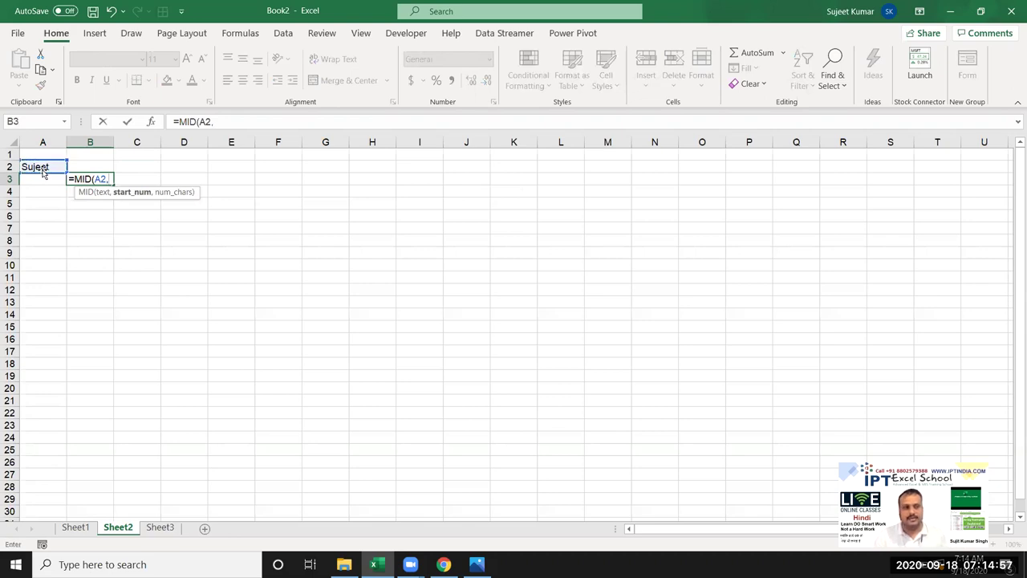
pyautogui.write(',1,1')
pyautogui.press('Return')
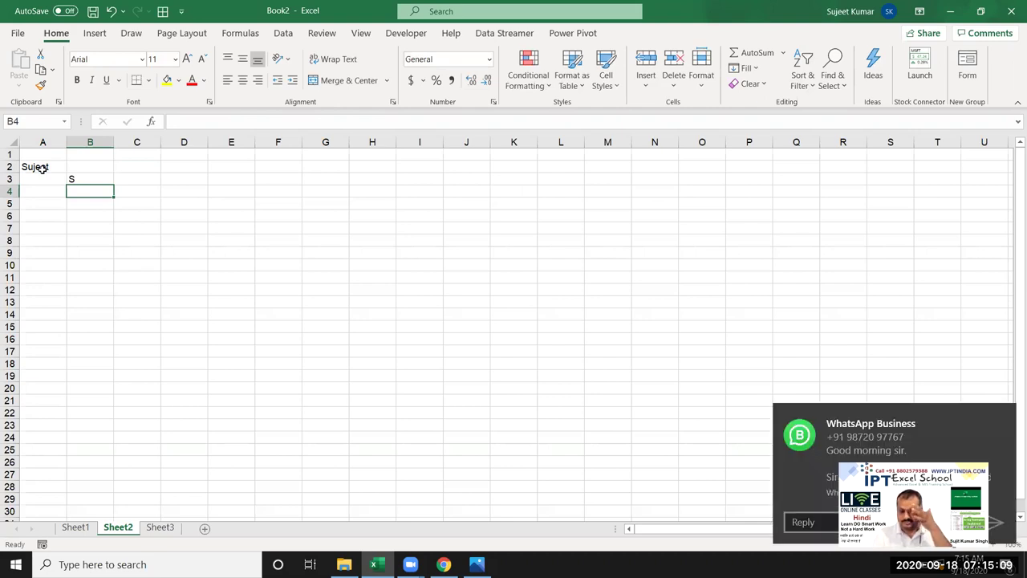
# Step: Fill C3 and D3 with MID formulas on A2 returning the second and third letters
pyautogui.moveTo(894, 438)
pyautogui.click(1003, 417)
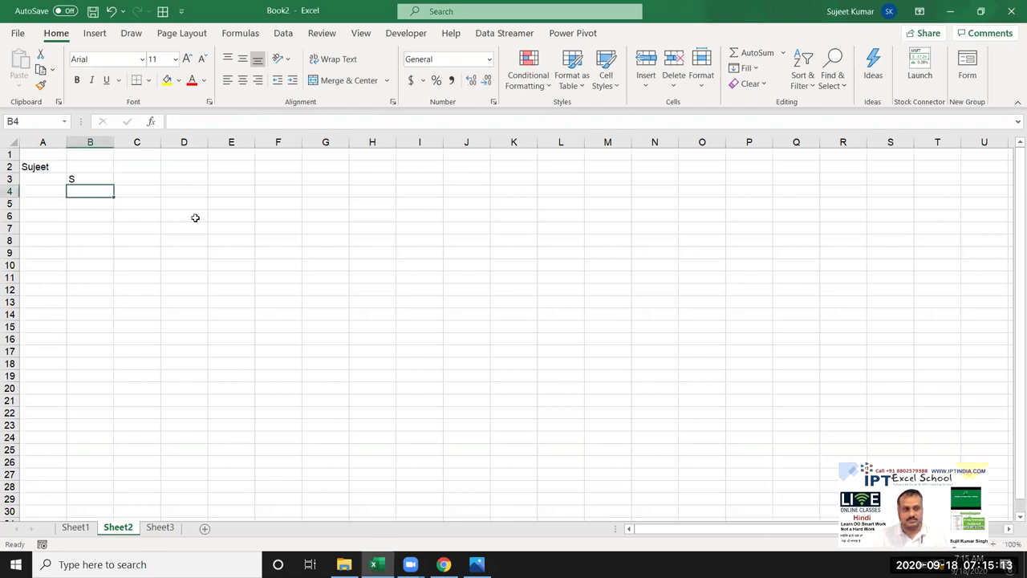
pyautogui.click(94, 180)
pyautogui.click(125, 180)
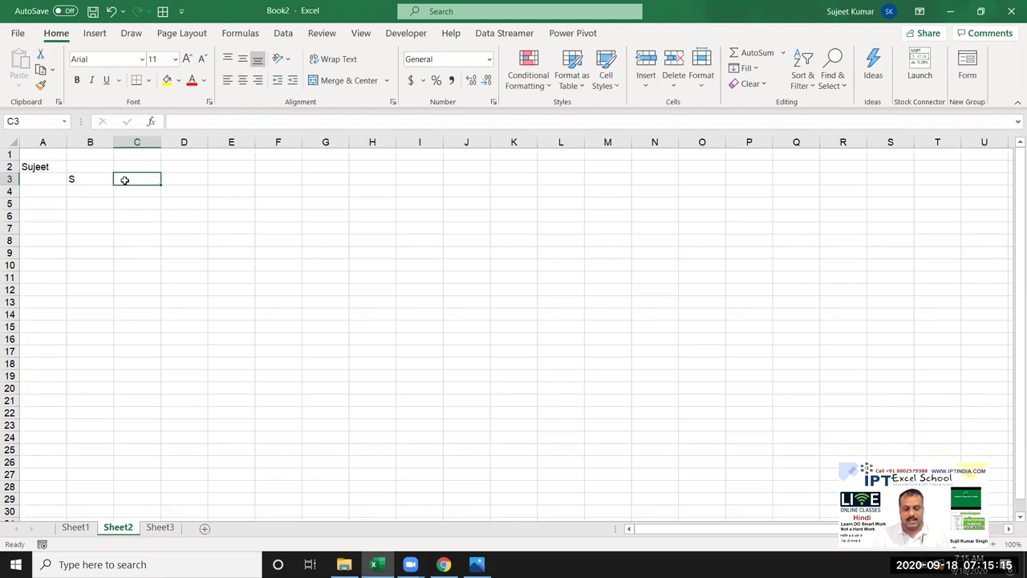
pyautogui.write('=mid')
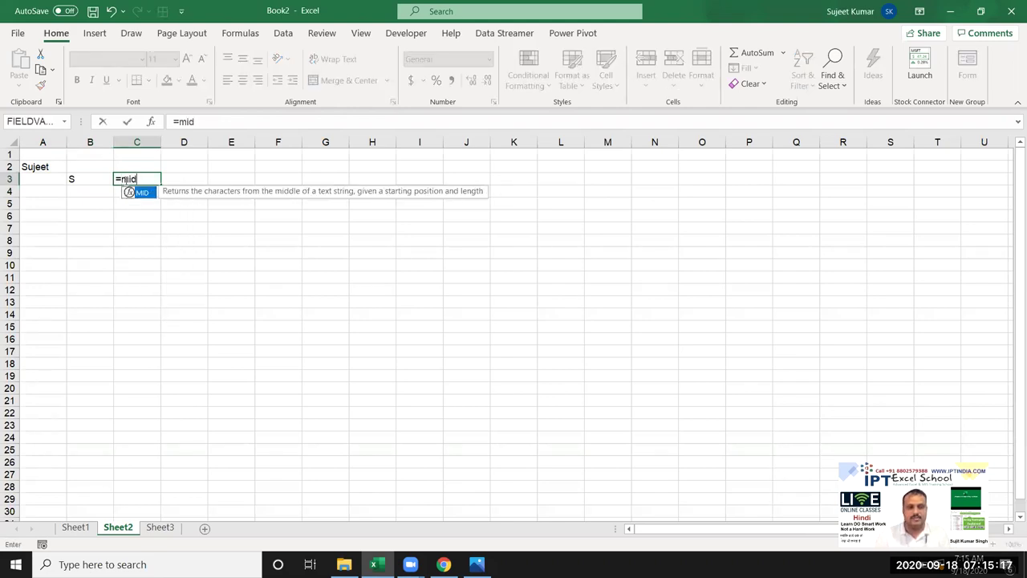
pyautogui.press('Tab')
pyautogui.click(29, 166)
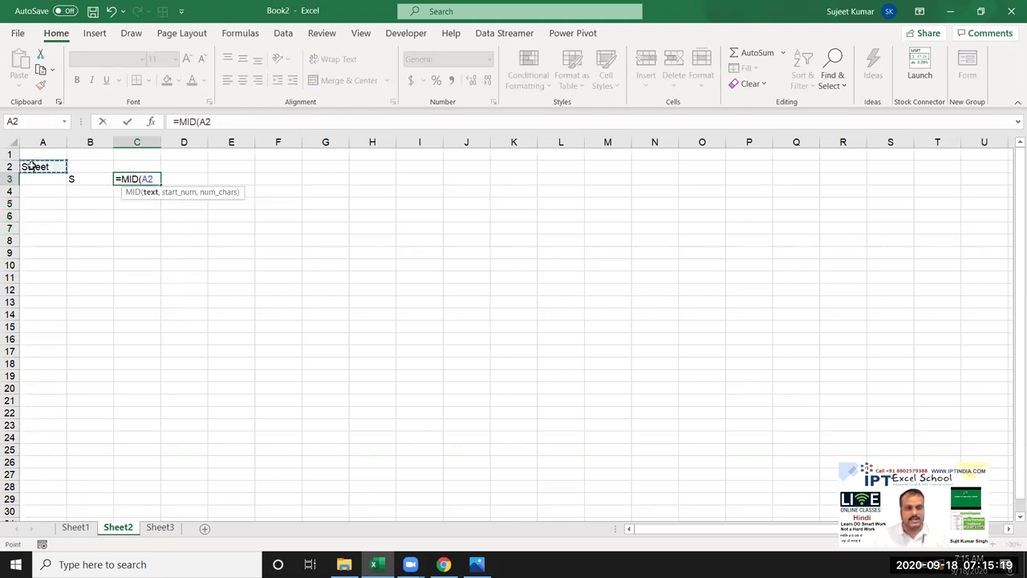
pyautogui.write(',2')
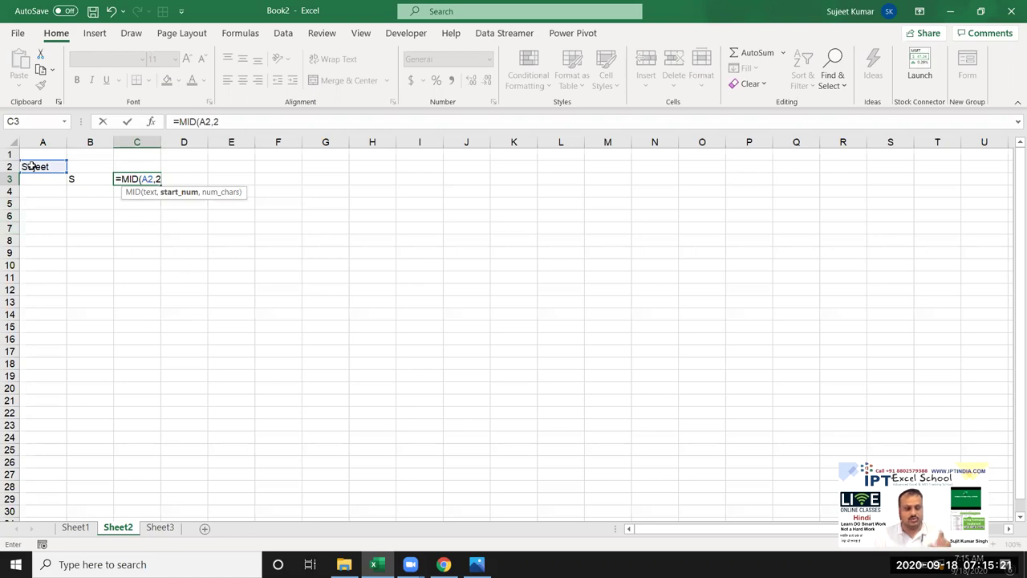
pyautogui.write(',')
pyautogui.press('Return')
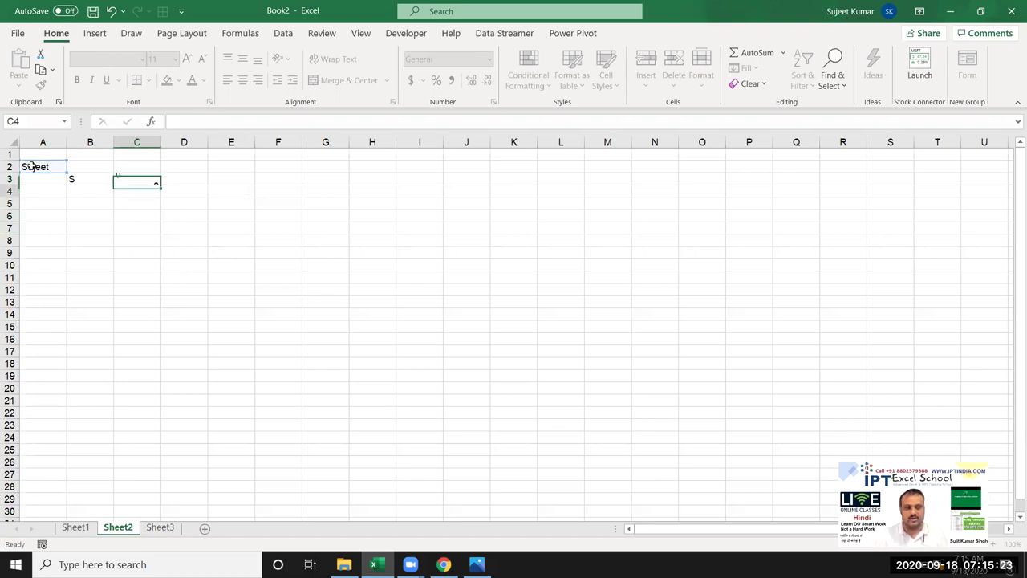
pyautogui.press('Up')
pyautogui.press('Right')
pyautogui.write('=')
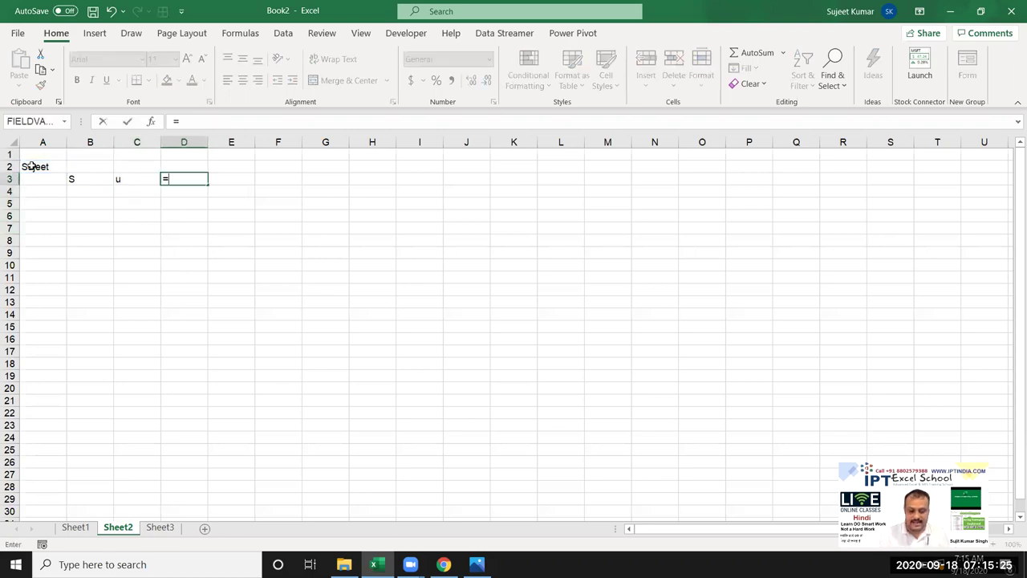
pyautogui.write('mid')
pyautogui.press('Tab')
pyautogui.click(25, 167)
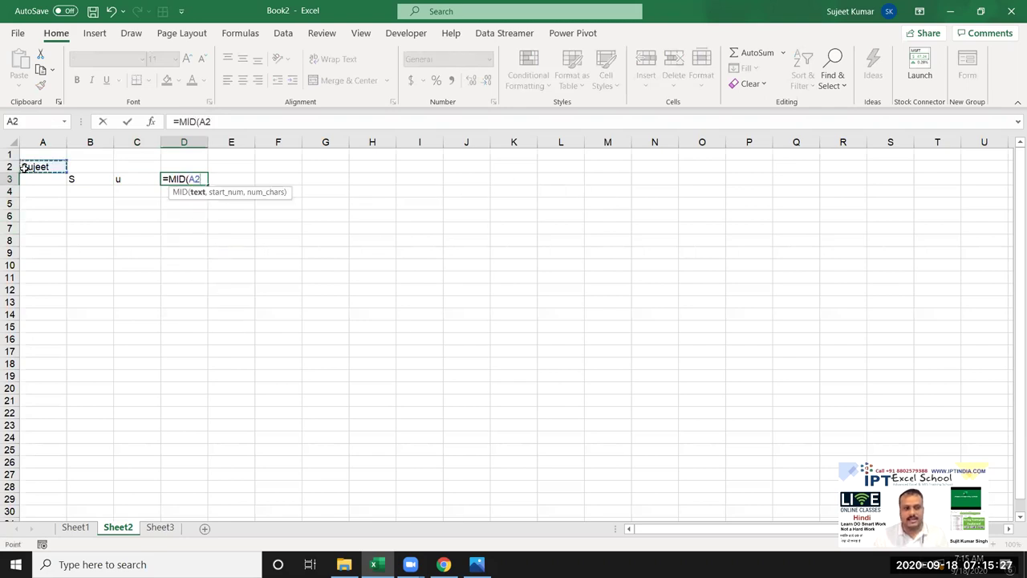
pyautogui.write(',')
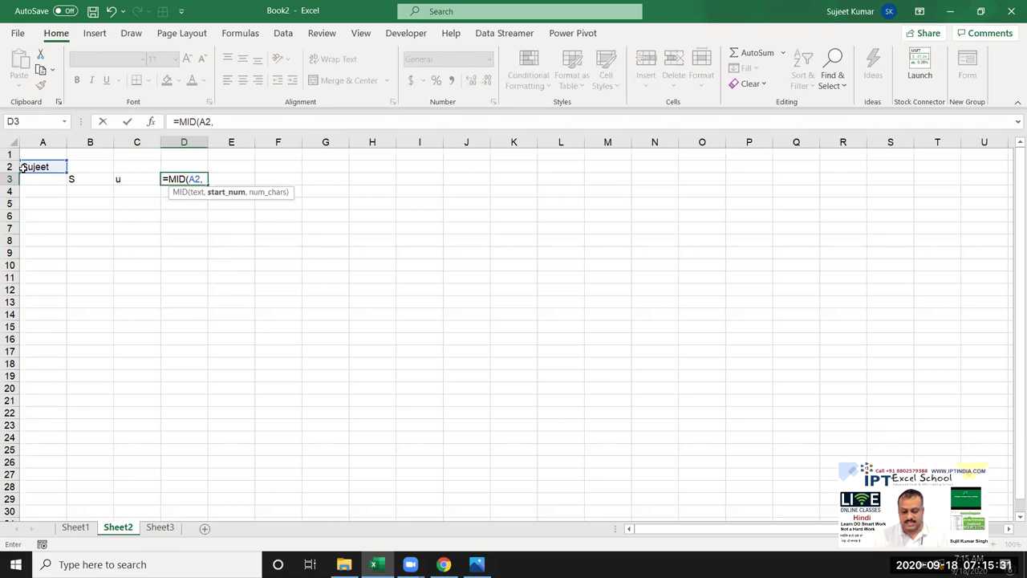
pyautogui.write('3,1')
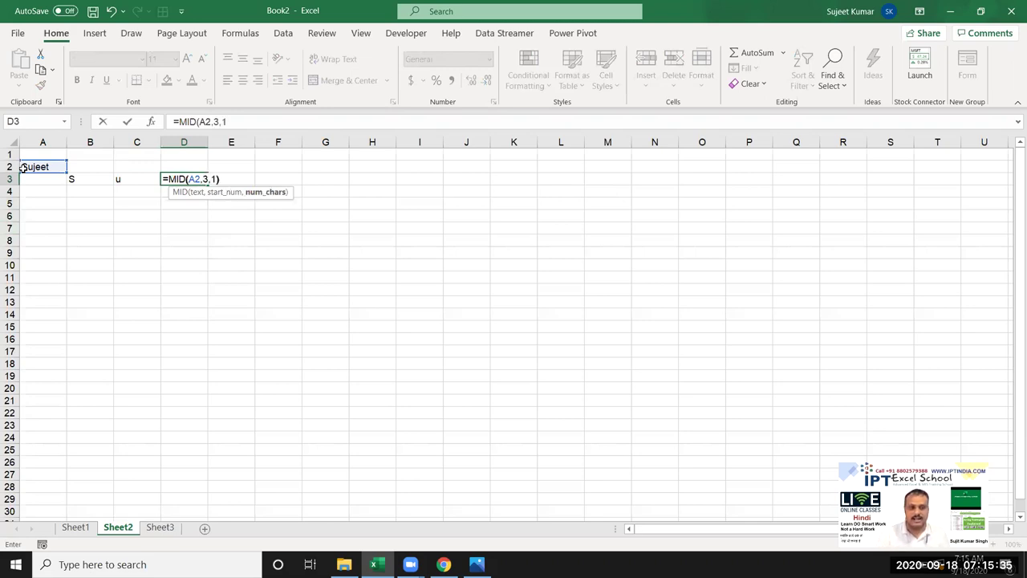
pyautogui.press('Return')
# Step: Enter =MID(A2,4,1) in E3 for the fourth letter, discarding a stray entry in F3
pyautogui.press('Up')
pyautogui.press('Right')
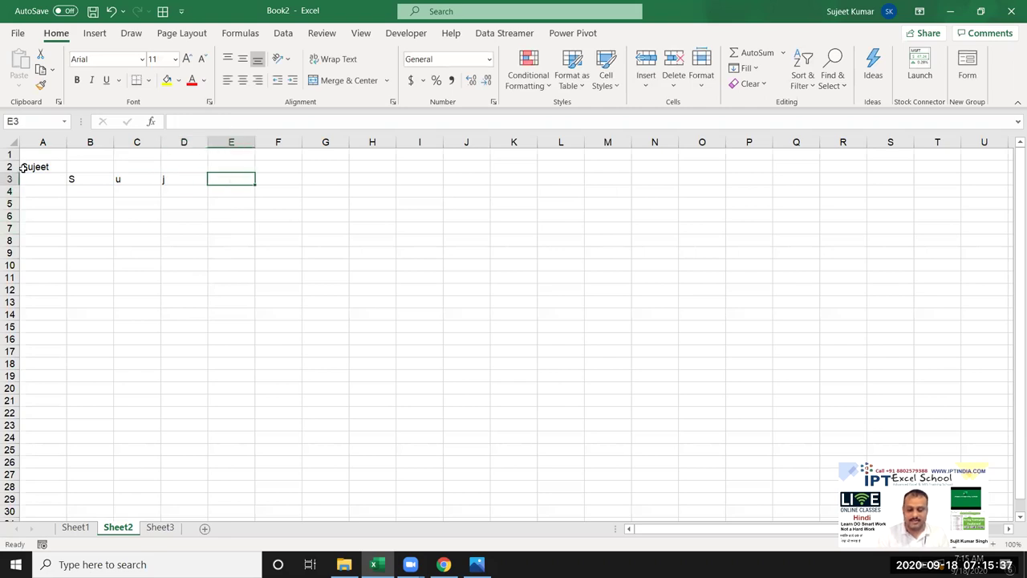
pyautogui.write('=mid(')
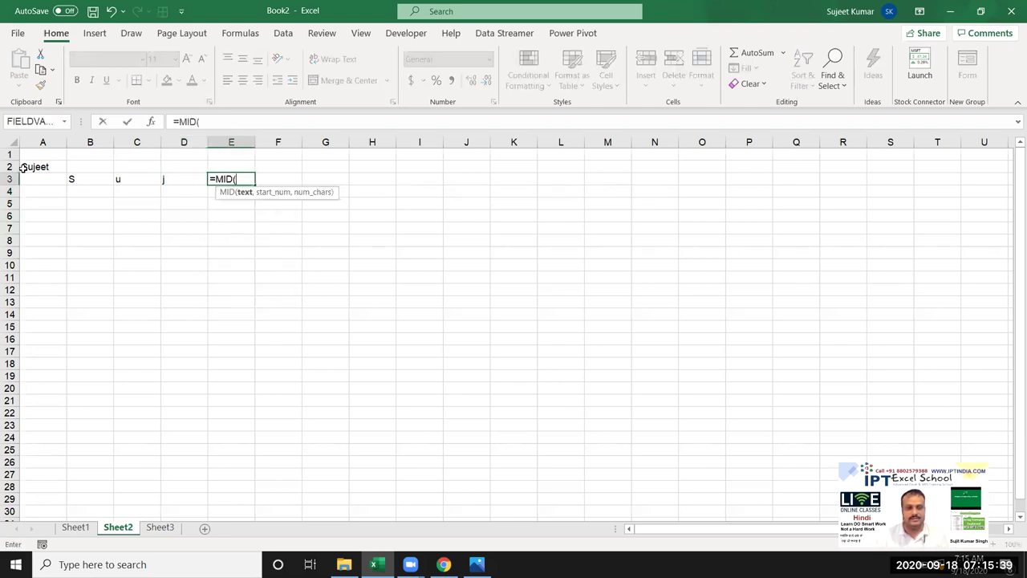
pyautogui.click(22, 167)
pyautogui.write(',')
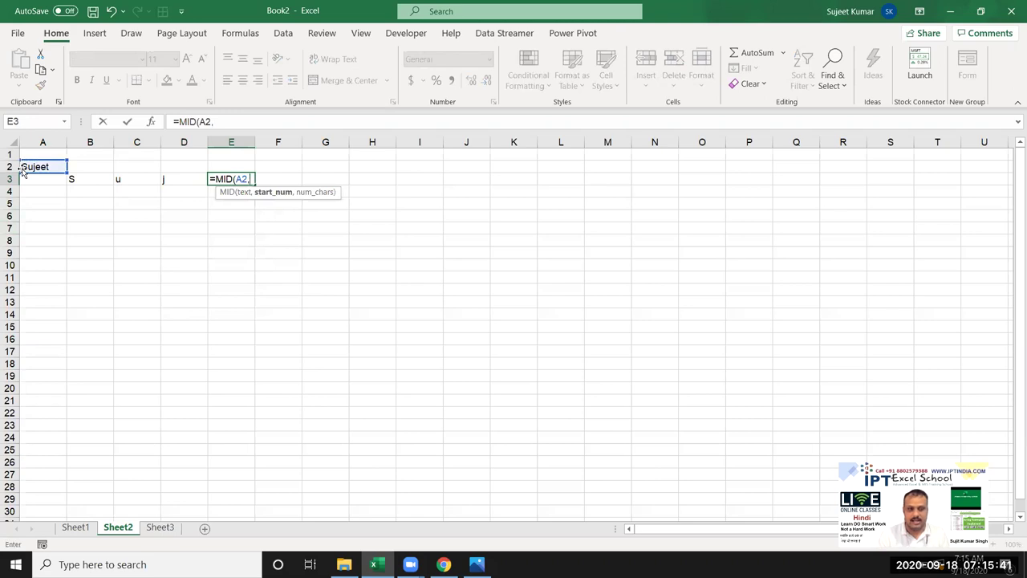
pyautogui.write('4,1')
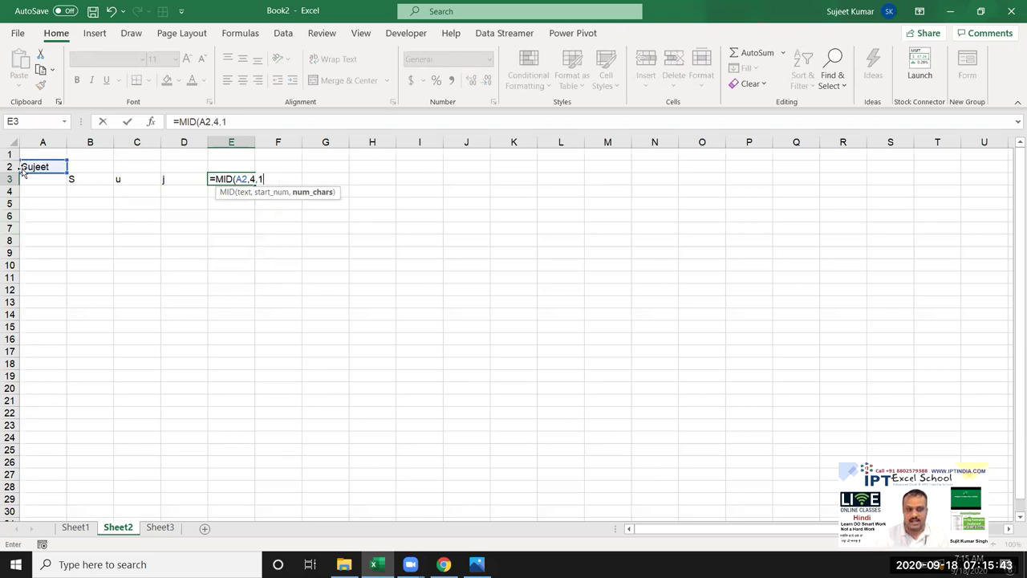
pyautogui.write(')')
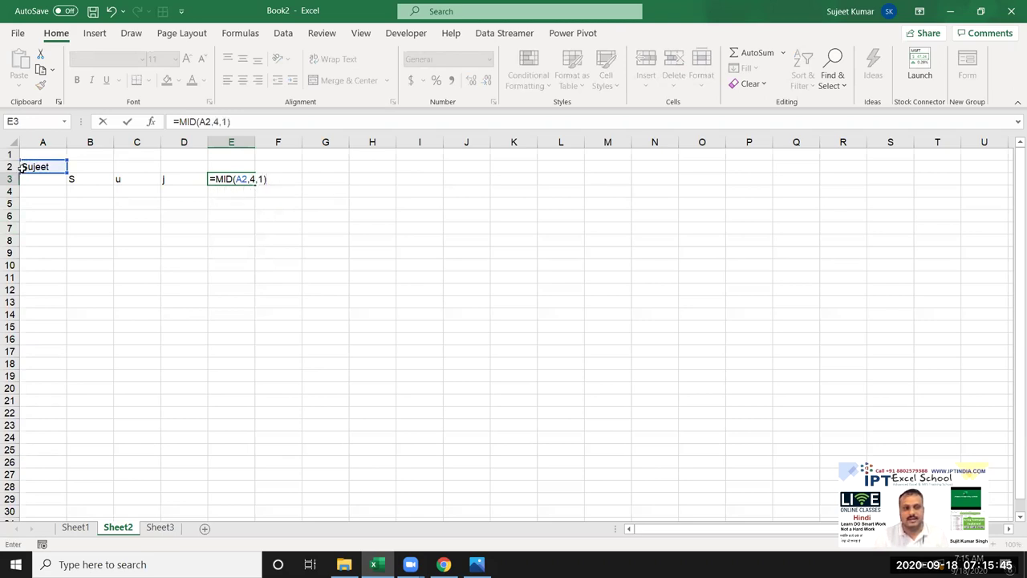
pyautogui.hotkey('ctrl', 'Return')
pyautogui.press('Right')
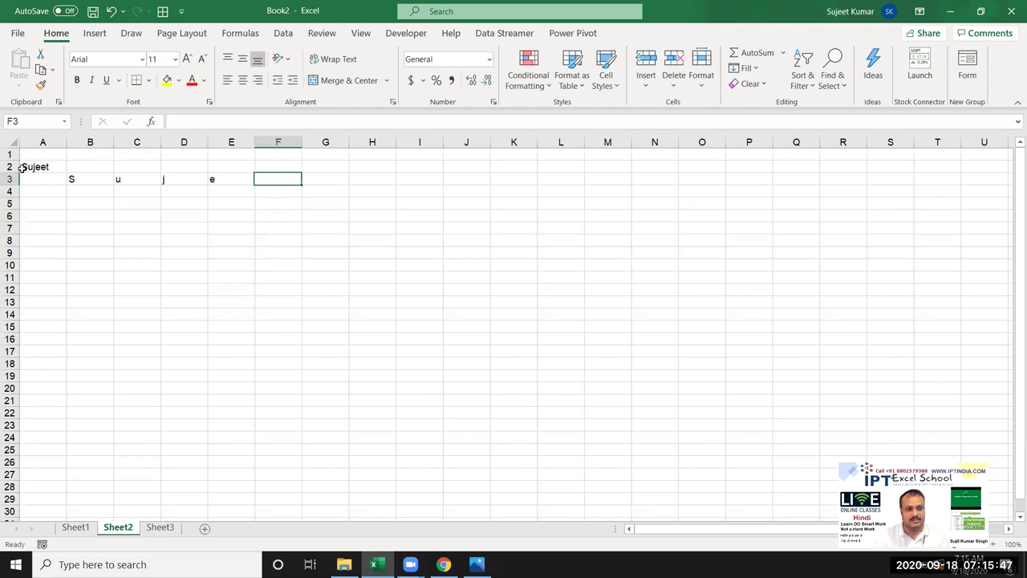
pyautogui.write('m')
pyautogui.press('Escape')
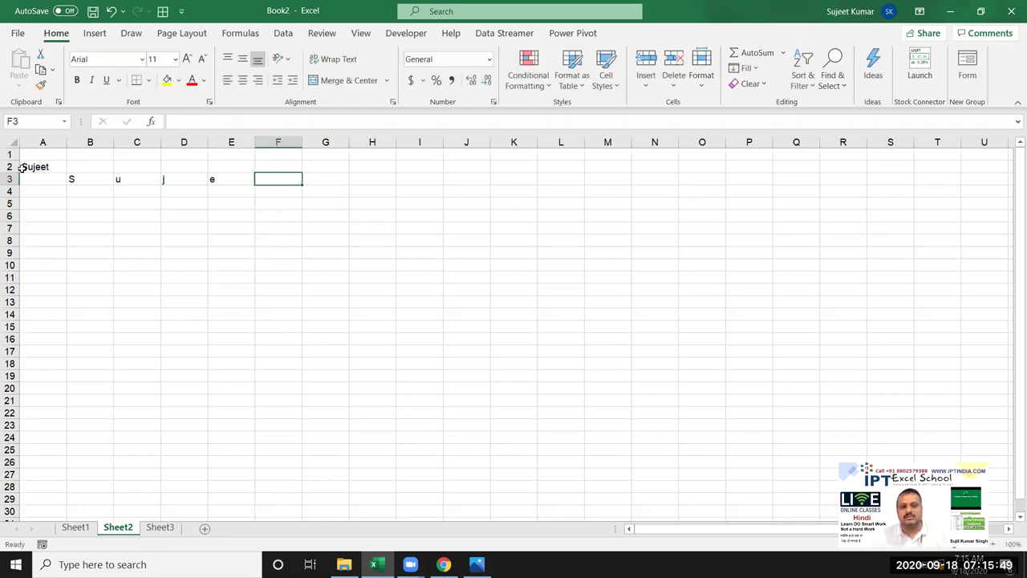
pyautogui.press('Left')
pyautogui.press('Left')
pyautogui.press('Left')
pyautogui.press('Left')
pyautogui.press('Down')
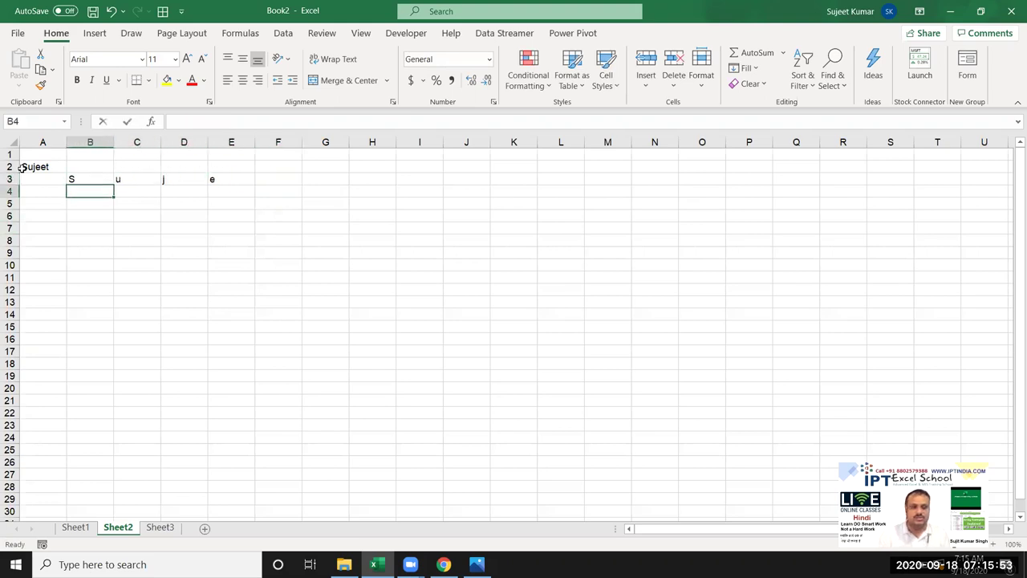
# Step: Enter =MID(A2,{1,2,3,4,5,6},1) in B4 and check its six letters spill across B4:G4
pyautogui.write('=mid')
pyautogui.press('Tab')
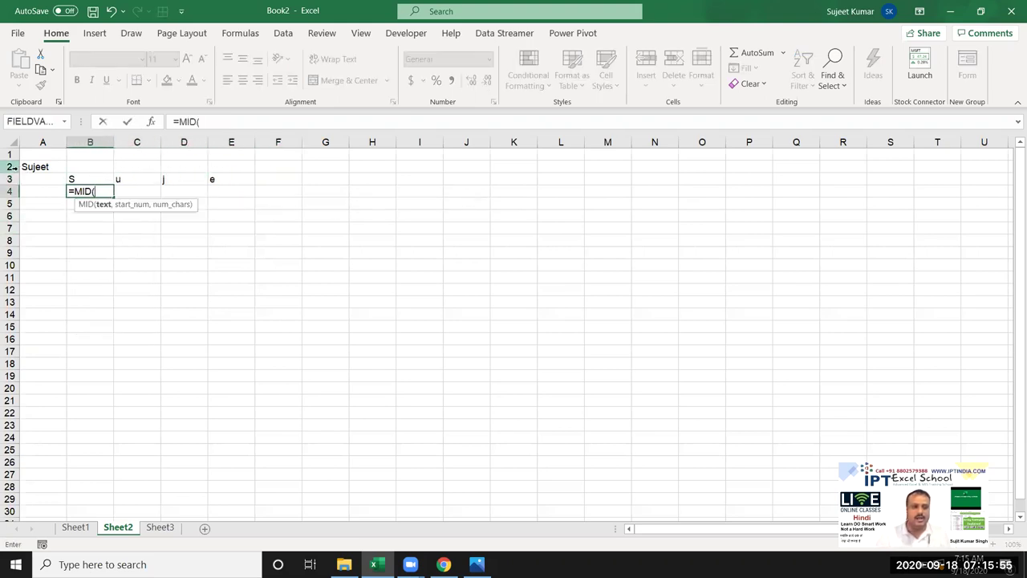
pyautogui.click(28, 165)
pyautogui.write(',')
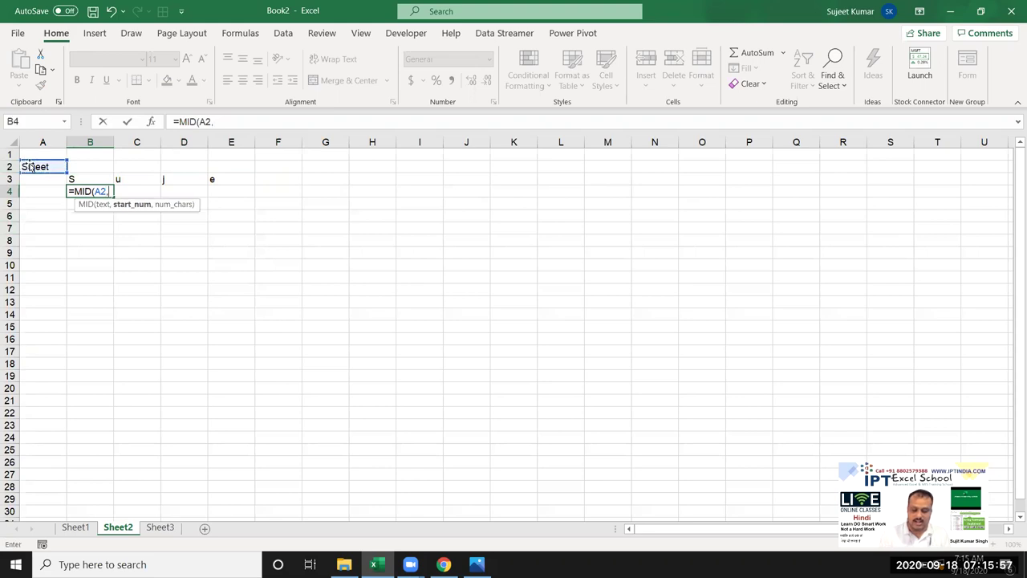
pyautogui.write('{1,2,3,4,5,6')
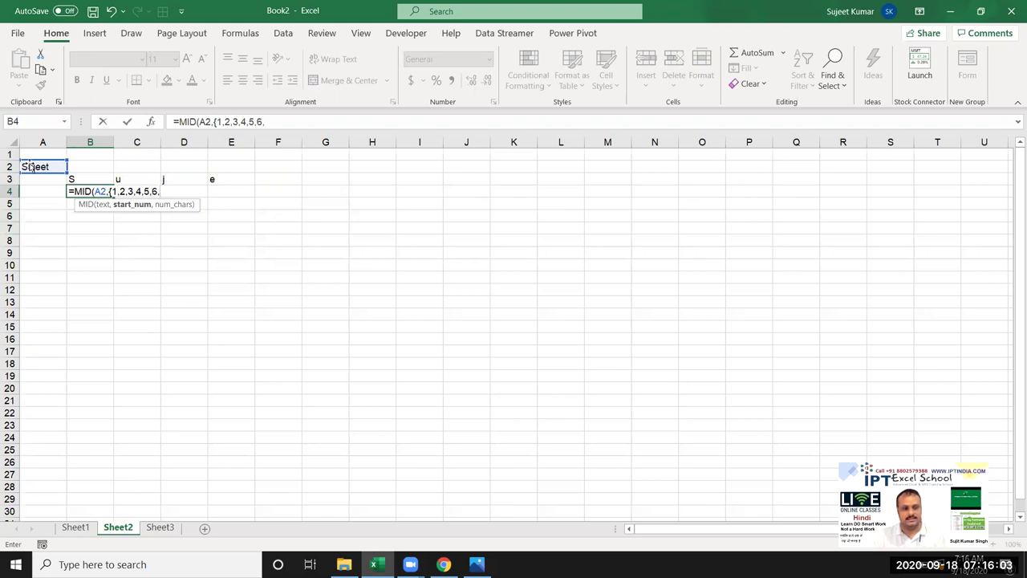
pyautogui.write('},')
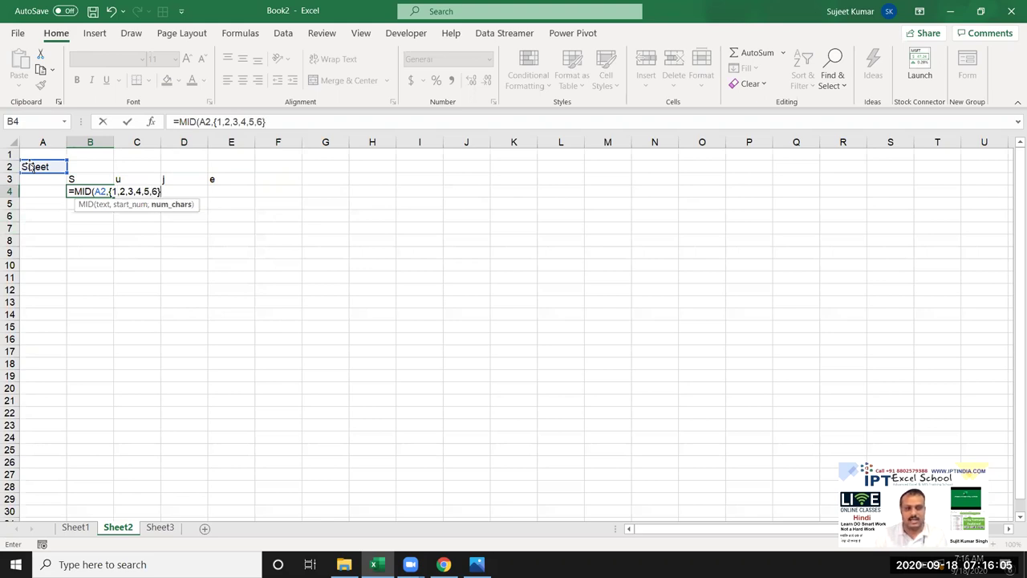
pyautogui.press('Return')
pyautogui.press('Up')
pyautogui.hotkey('shift', 'Right')
pyautogui.hotkey('shift', 'Right')
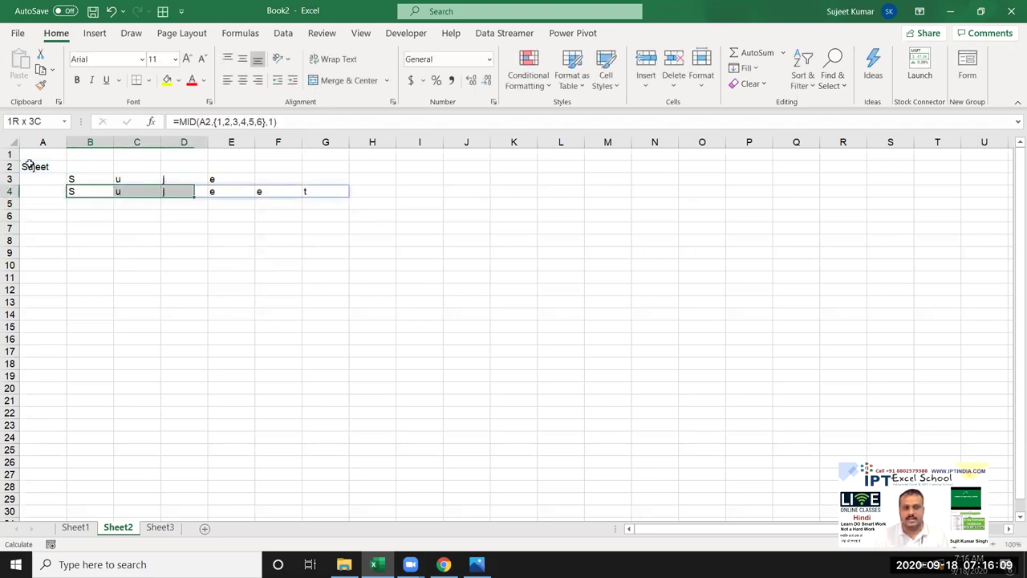
pyautogui.hotkey('shift', 'Right')
pyautogui.hotkey('shift', 'Right')
pyautogui.hotkey('shift', 'Right')
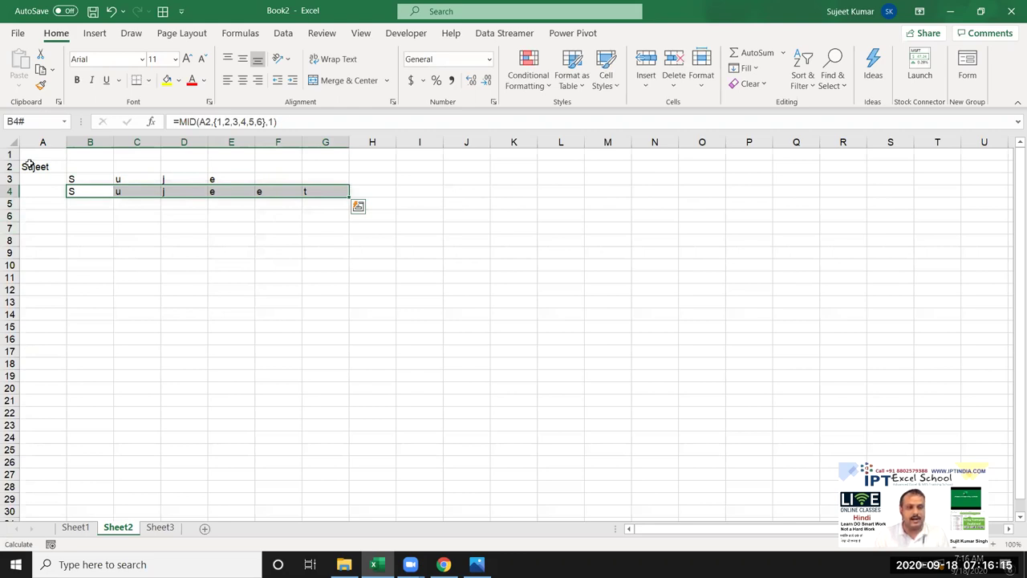
pyautogui.hotkey('shift', 'BackSpace')
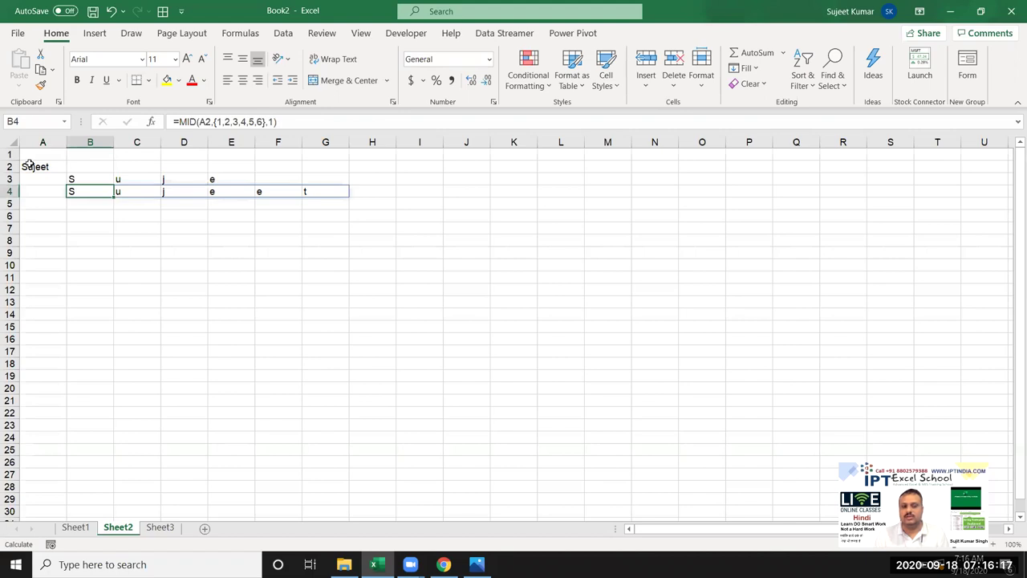
pyautogui.press('Down')
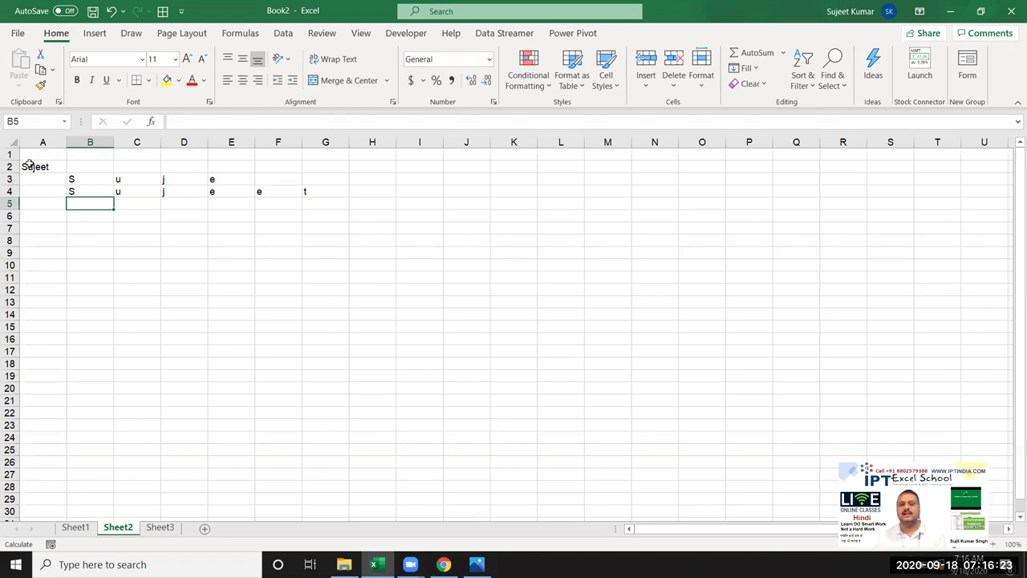
# Step: Enter =MID(A2,COLUMN(1:1),1) in B5
pyautogui.write('=')
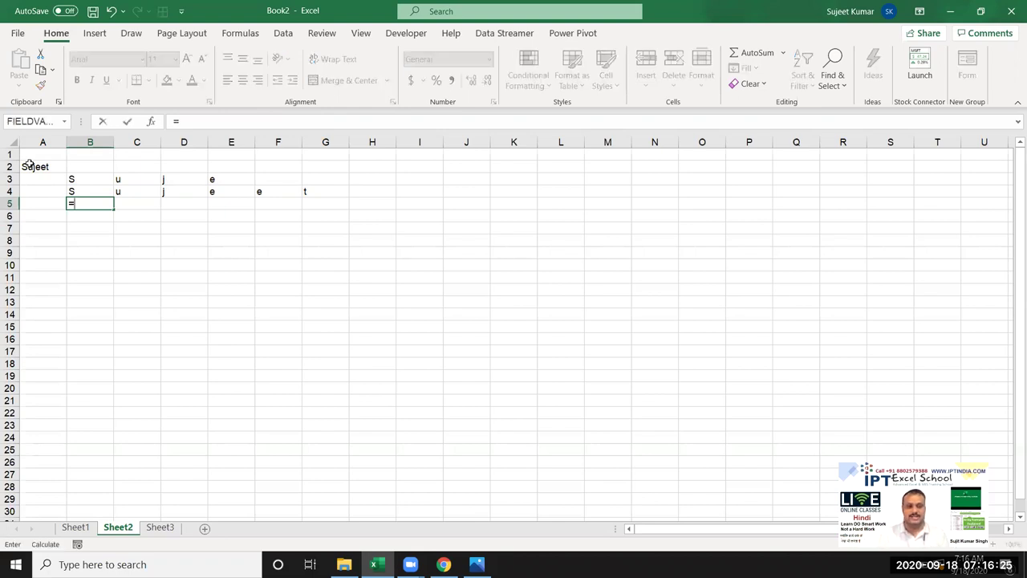
pyautogui.write('m')
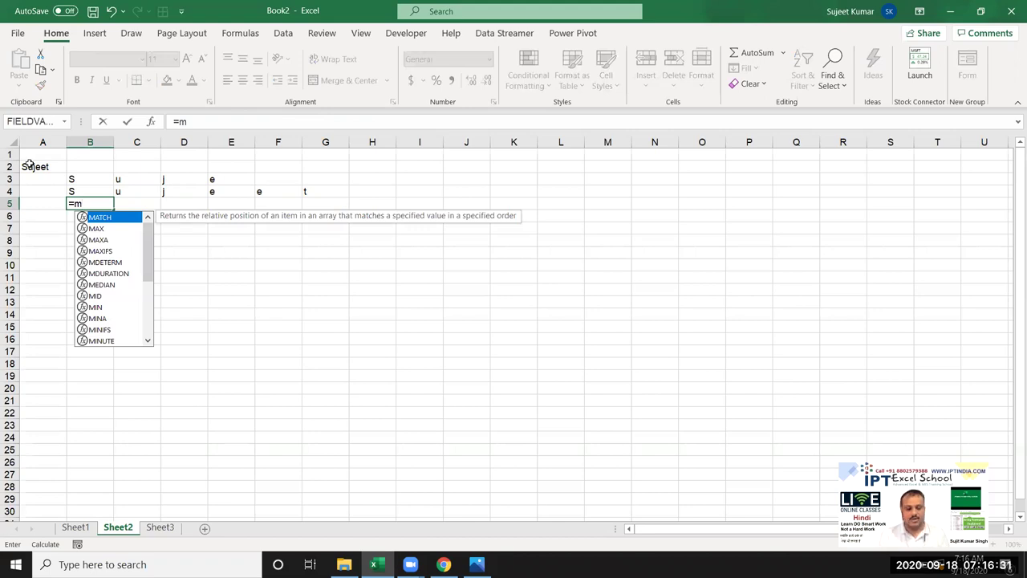
pyautogui.write('id')
pyautogui.press('Tab')
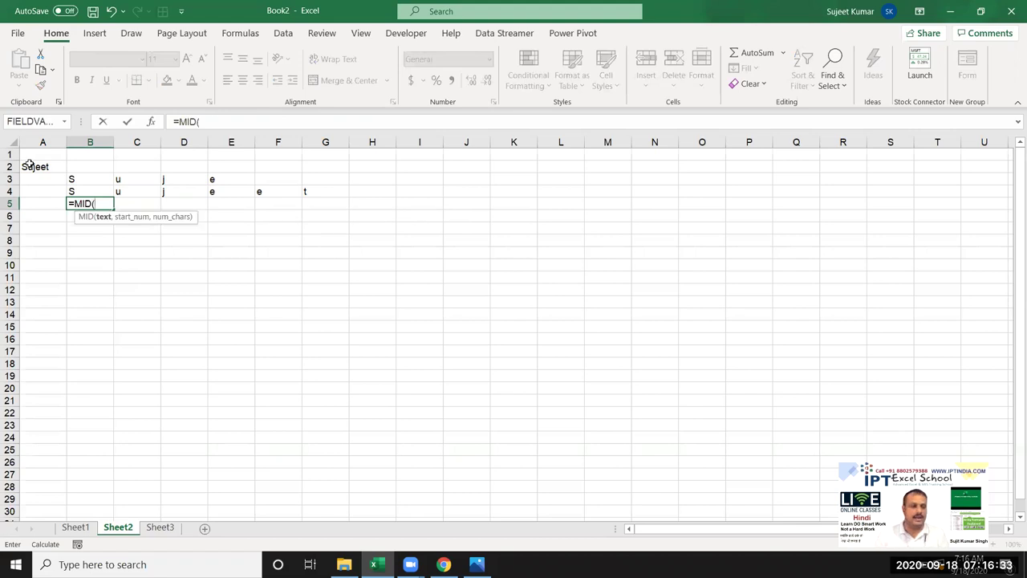
pyautogui.click(38, 167)
pyautogui.write(',r')
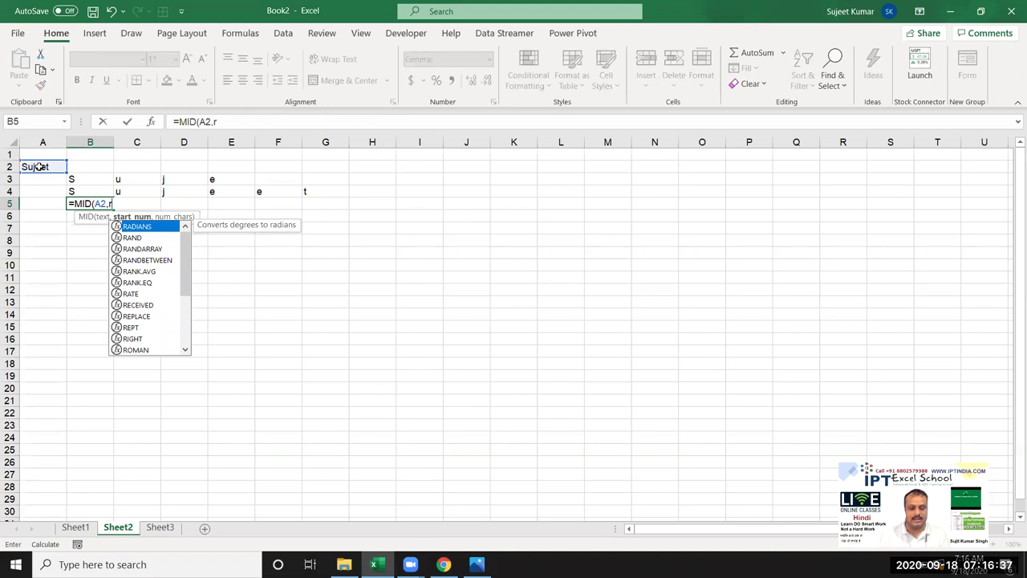
pyautogui.press('BackSpace')
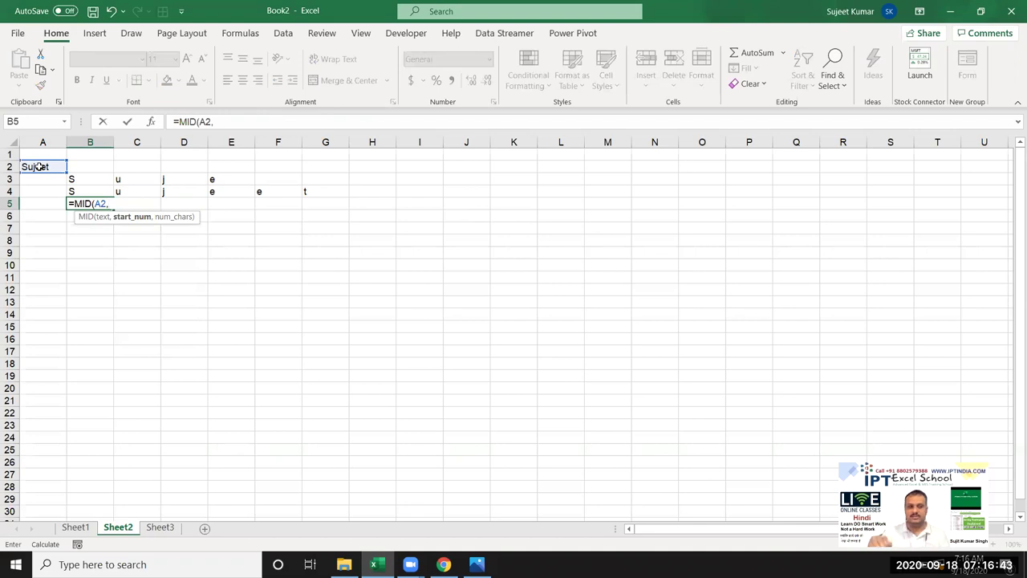
pyautogui.write('col')
pyautogui.press('Tab')
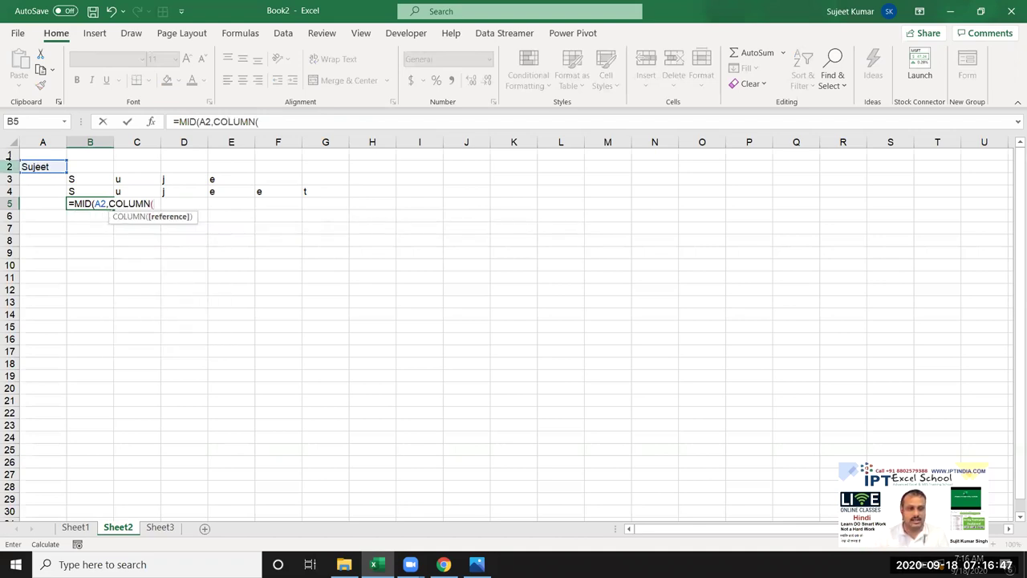
pyautogui.click(10, 154)
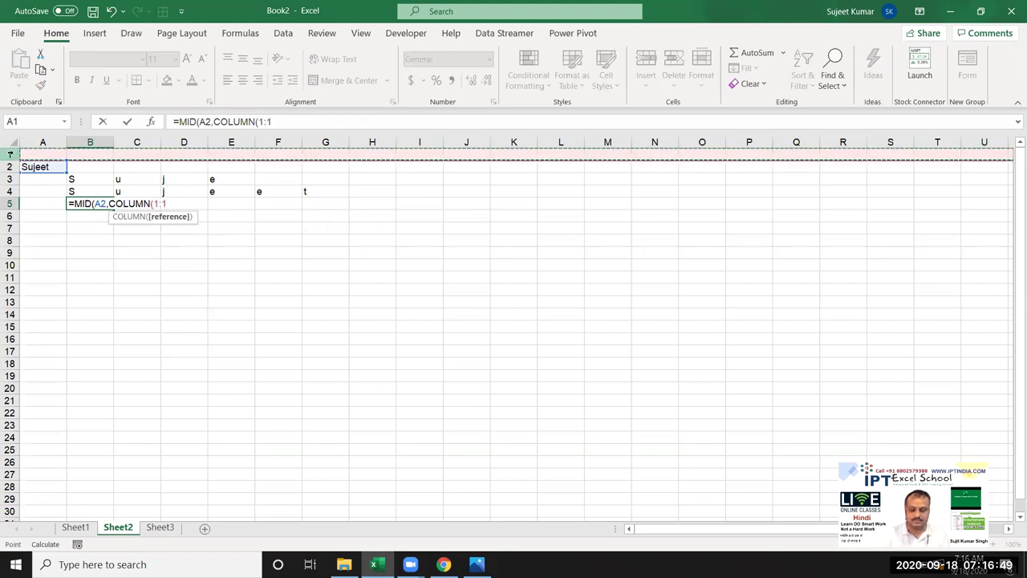
pyautogui.write('),1')
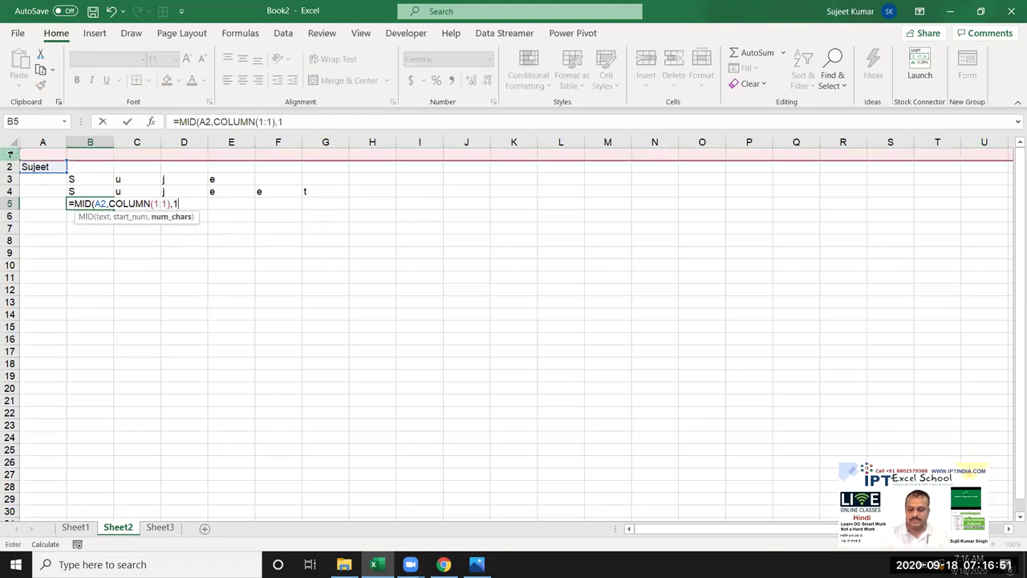
pyautogui.press('Return')
pyautogui.press('Return')
# Step: Re-enter the B5 formula as an array formula across row 5, which gives #SPILL!
pyautogui.click(90, 203)
pyautogui.moveTo(90, 203); pyautogui.dragTo(702, 203)
pyautogui.press('F2')
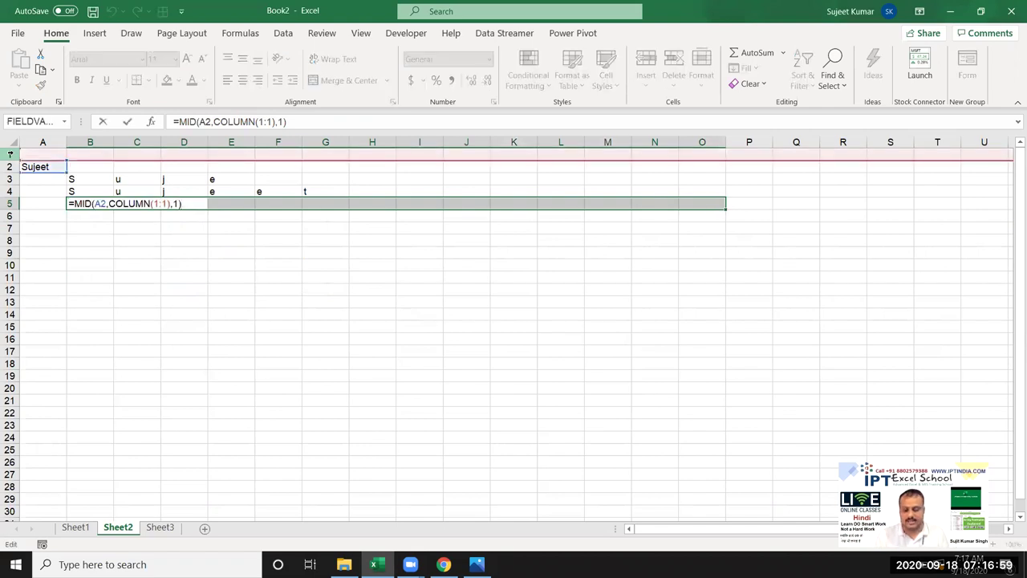
pyautogui.hotkey('ctrl', 'shift', 'Return')
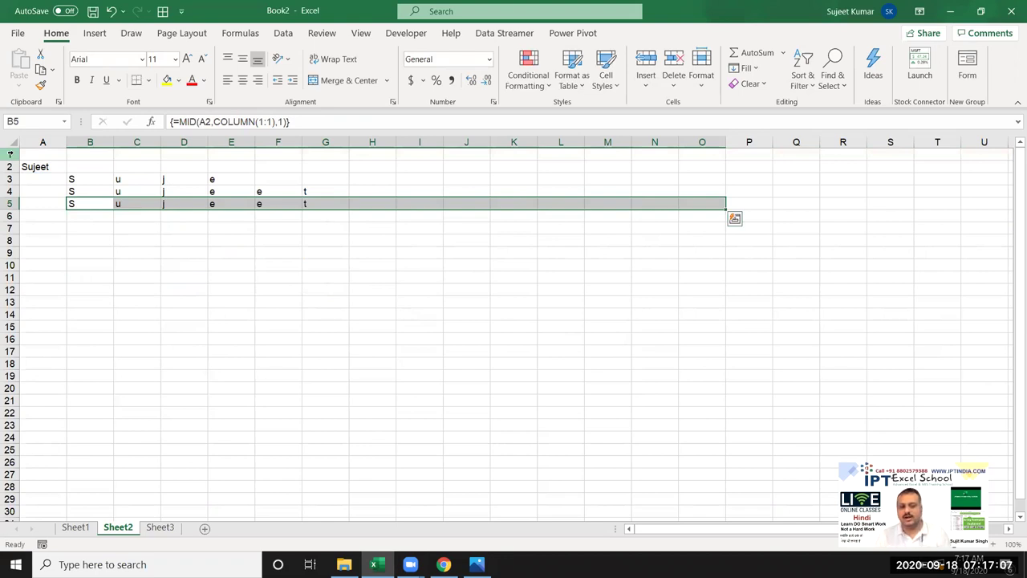
# Step: On Sheet1, enter =SUM(MID(A2,{1,2,3},1)) in B2 (returns 0), then bring up Start
pyautogui.click(72, 530)
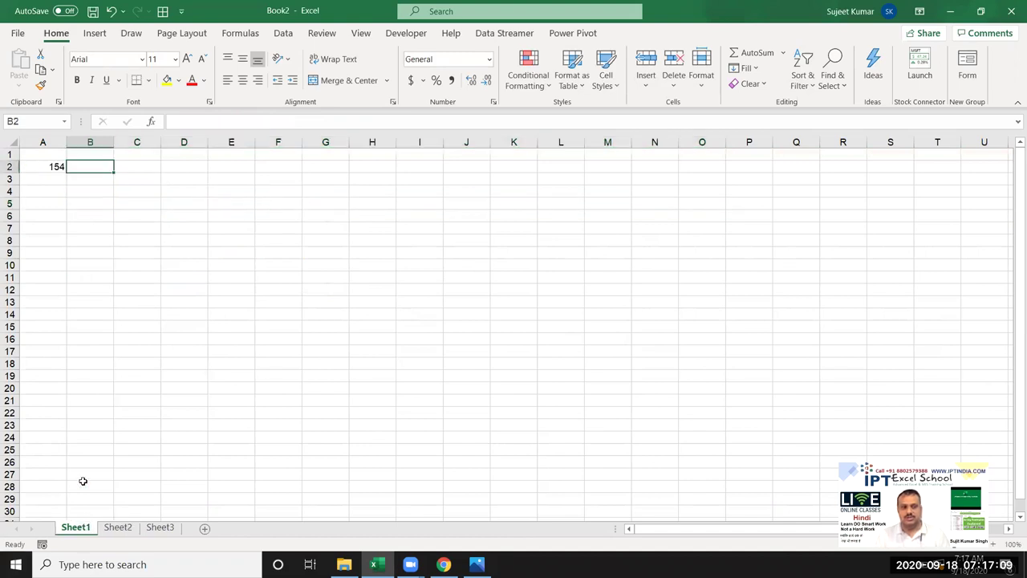
pyautogui.write('=mi')
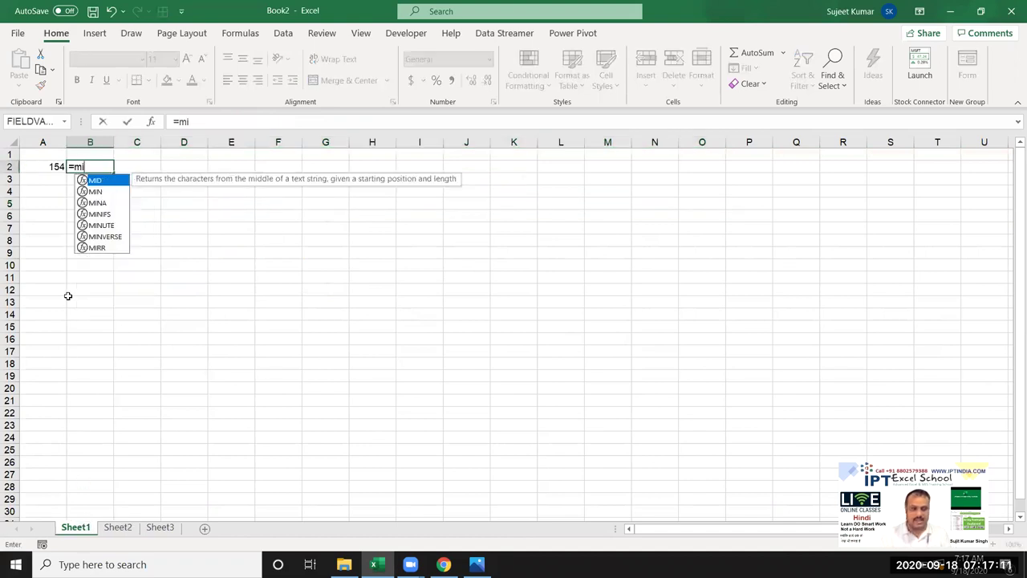
pyautogui.press('BackSpace')
pyautogui.press('BackSpace')
pyautogui.write('sum')
pyautogui.press('Tab')
pyautogui.write('mid')
pyautogui.press('Tab')
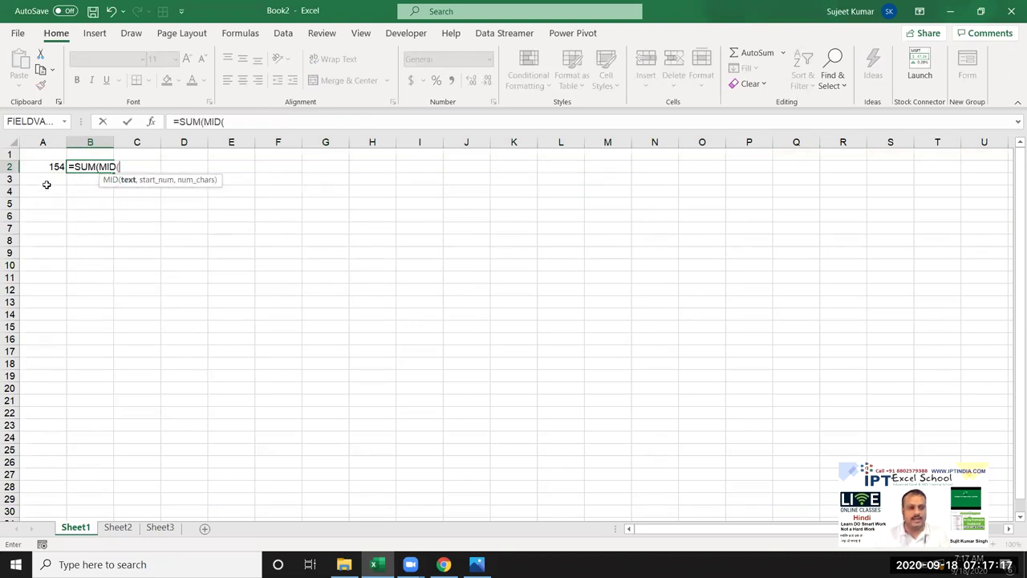
pyautogui.click(49, 166)
pyautogui.write(',')
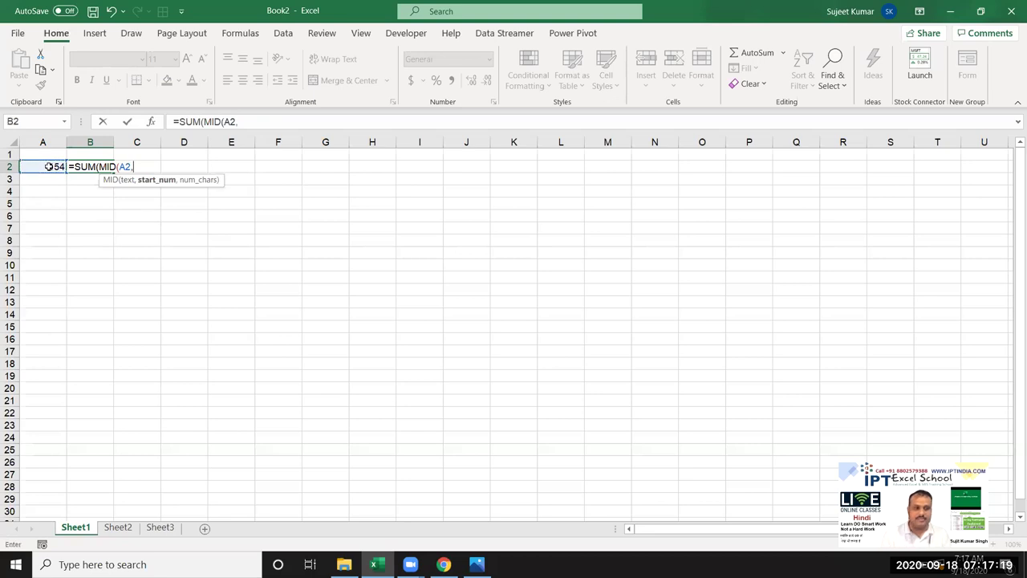
pyautogui.write('{1,2,3}')
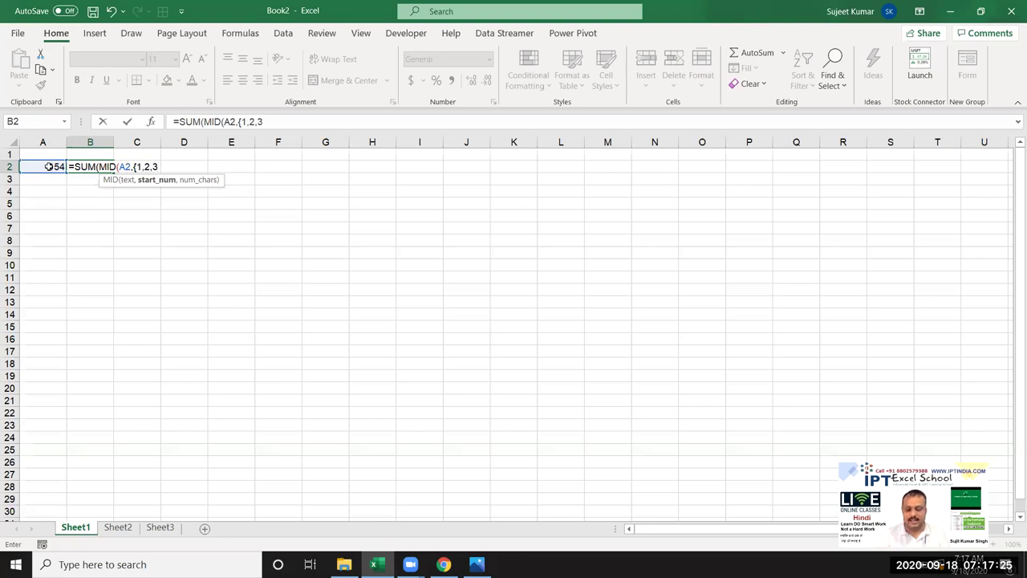
pyautogui.write(',1)')
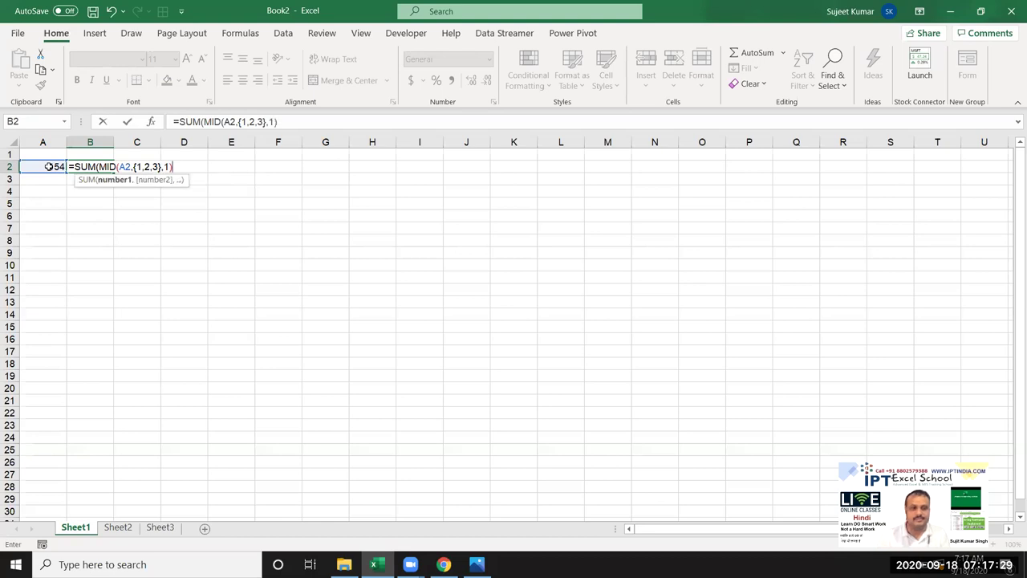
pyautogui.press('Return')
pyautogui.press('Return')
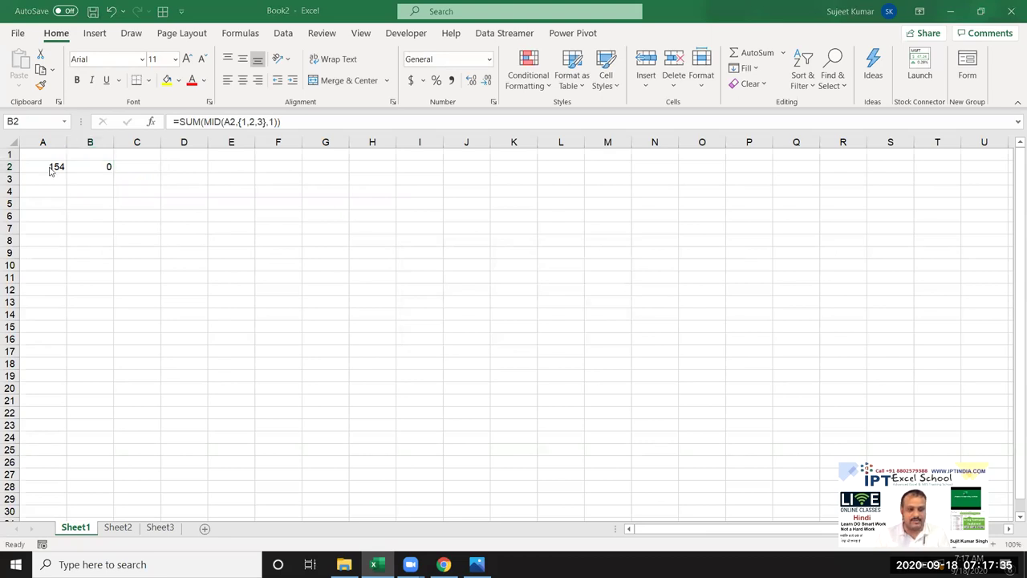
pyautogui.press('super')
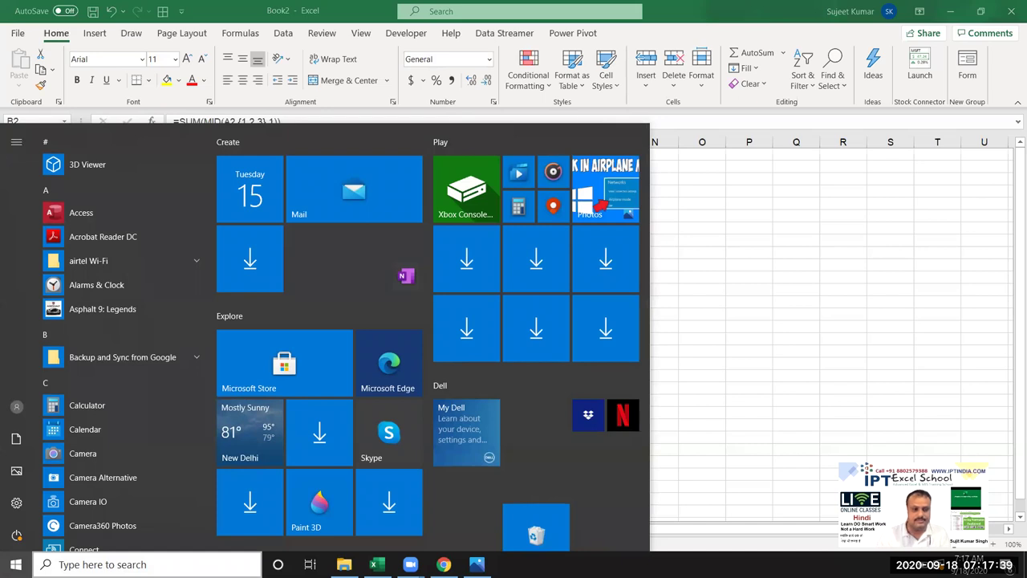
# Step: Search 'mag' to launch Magnifier and drag its toolbar to the lower right
pyautogui.click(145, 564)
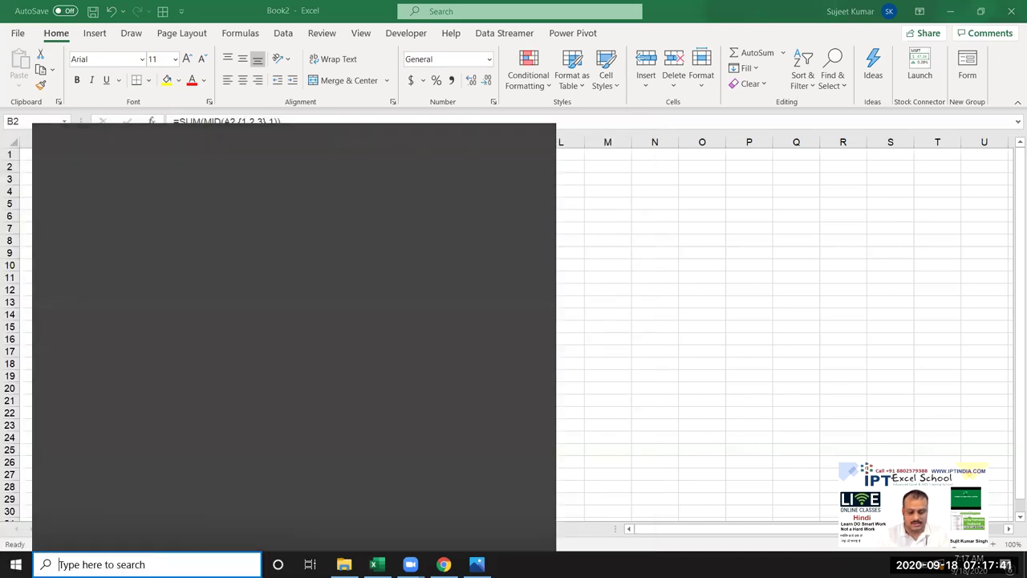
pyautogui.write('mag')
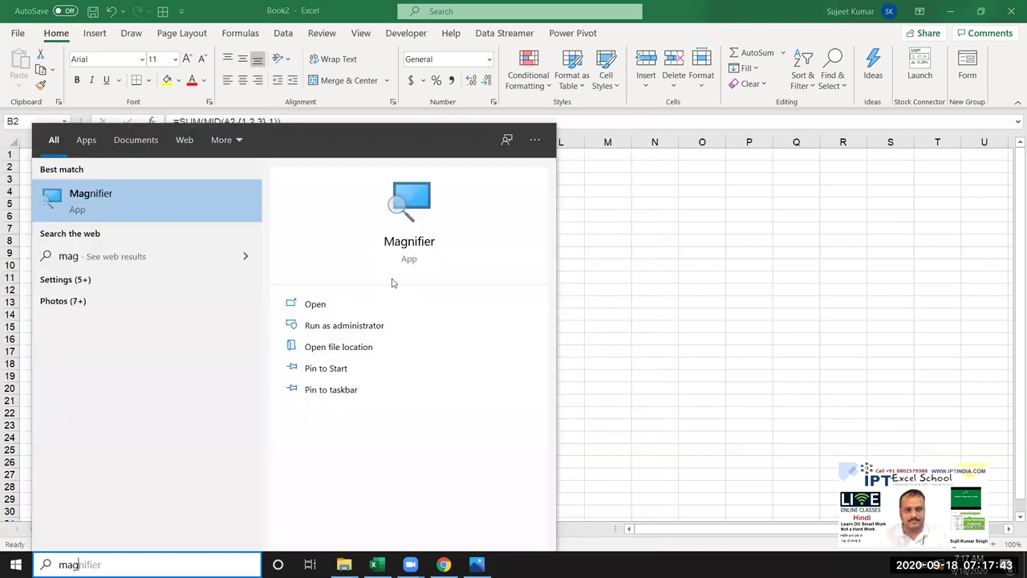
pyautogui.click(393, 282)
pyautogui.click(449, 255)
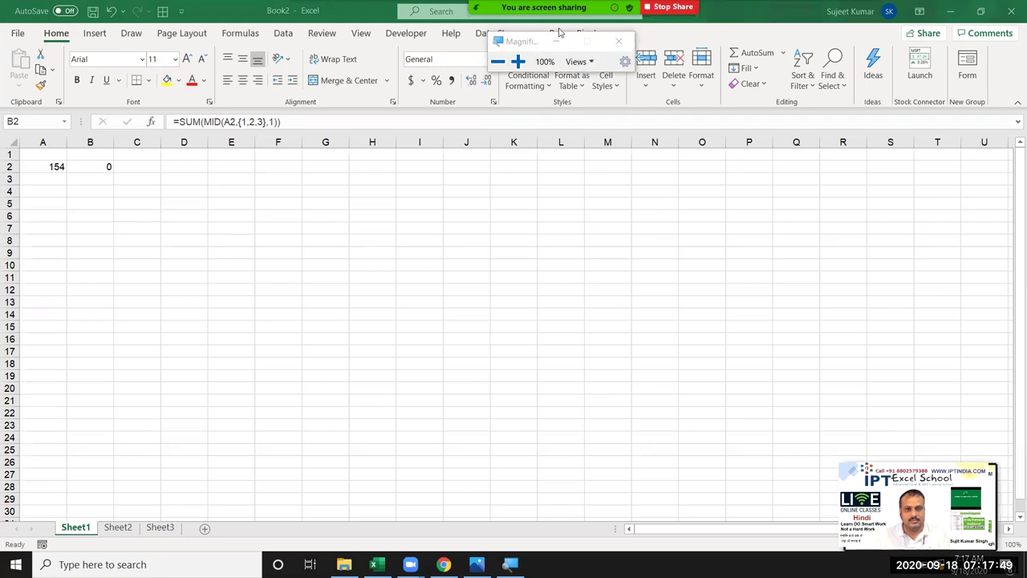
pyautogui.moveTo(560, 33); pyautogui.dragTo(726, 454)
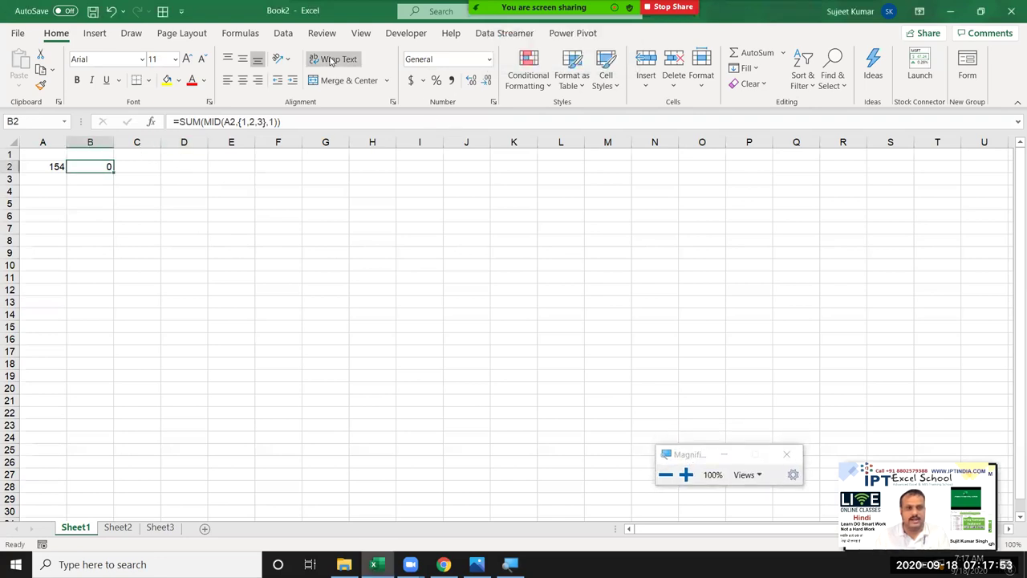
pyautogui.click(240, 33)
pyautogui.click(630, 85)
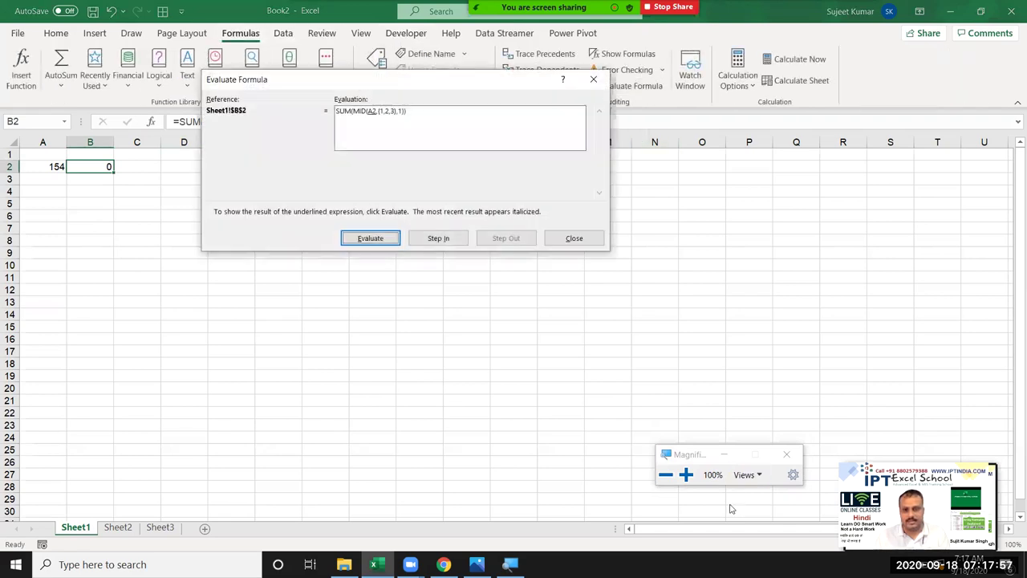
pyautogui.click(685, 475)
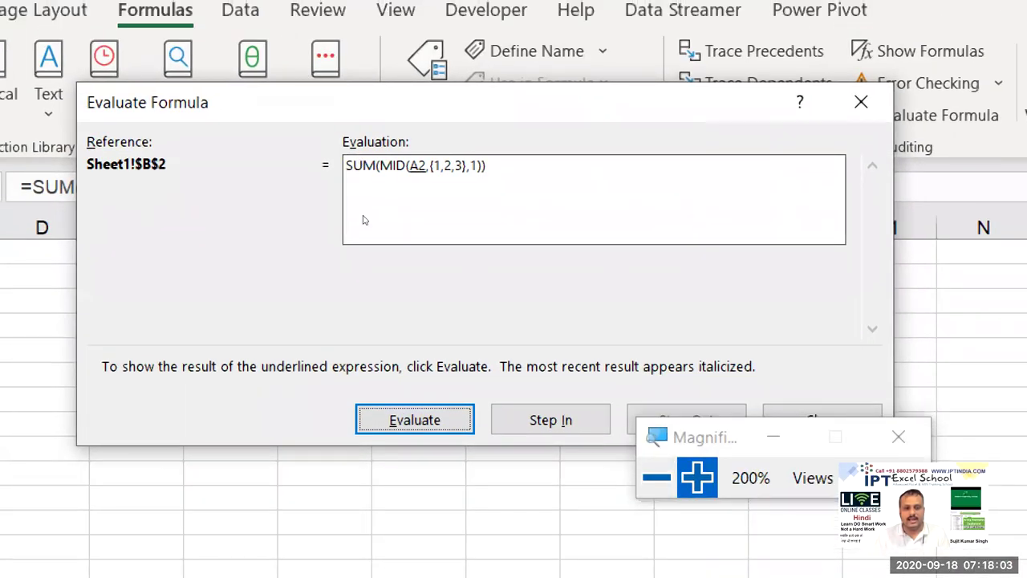
pyautogui.press('Return')
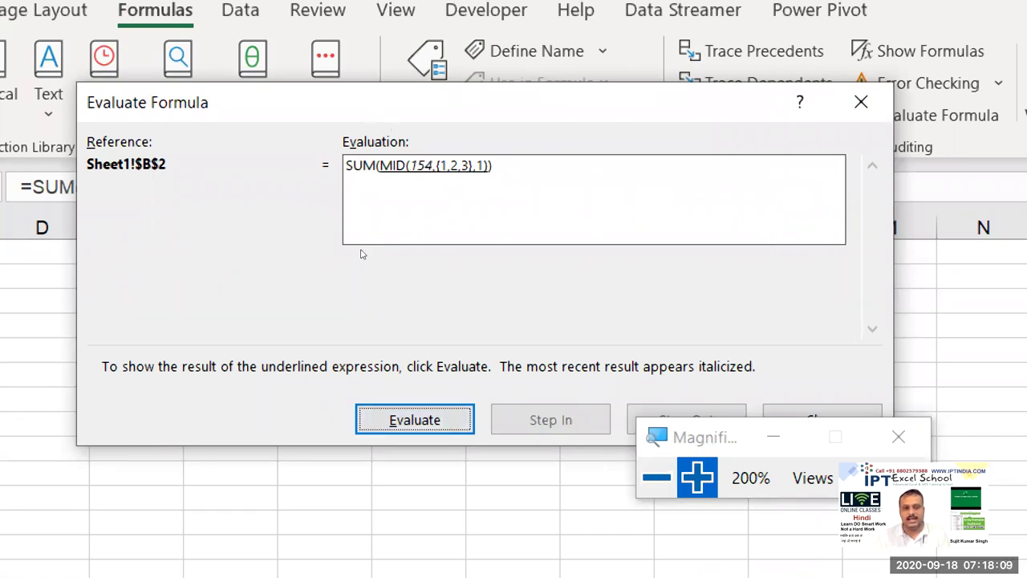
pyautogui.press('Return')
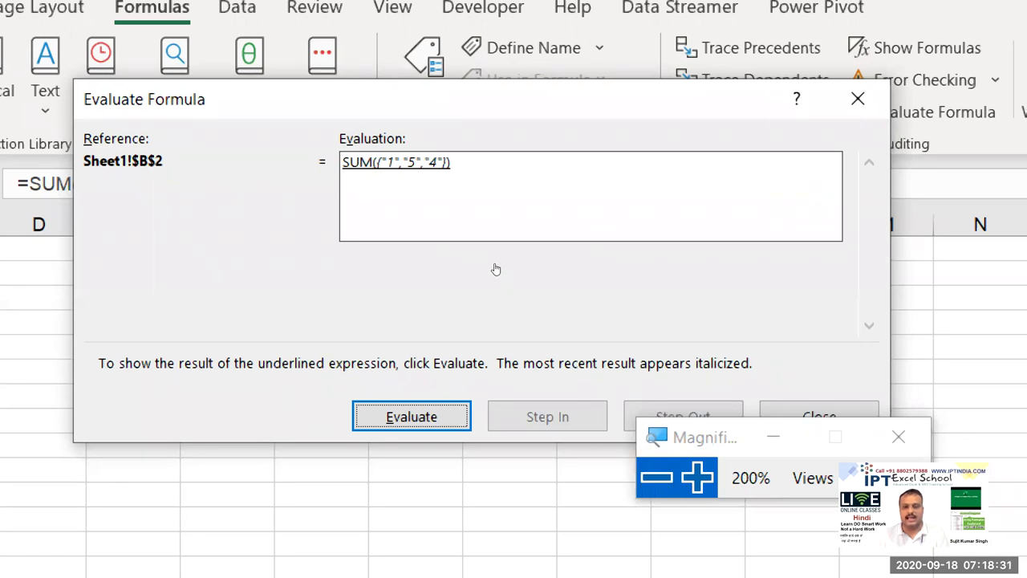
pyautogui.press('super+minus')
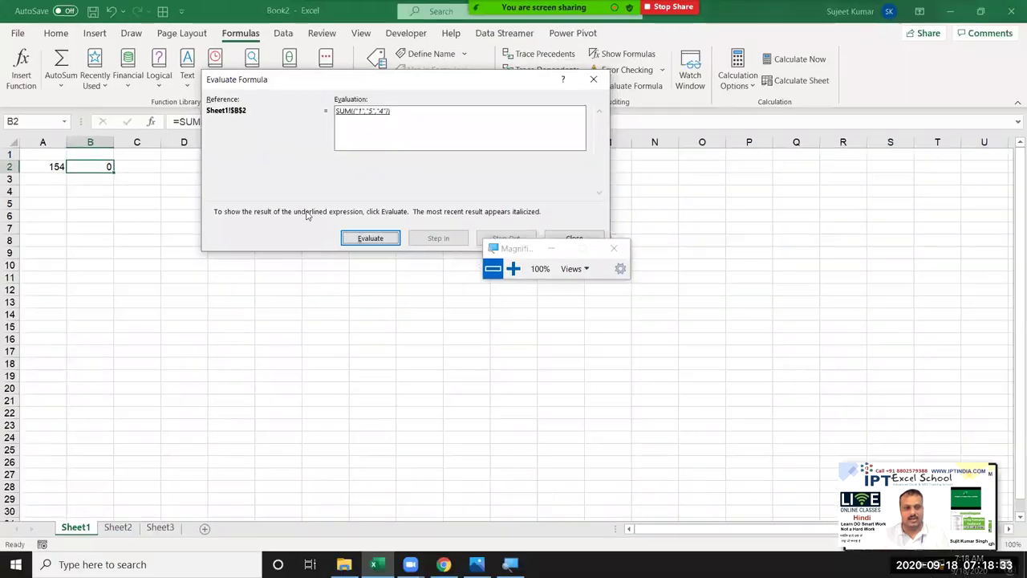
# Step: Add *1 to B2's formula so it returns 10, the digit sum of 154
pyautogui.click(593, 78)
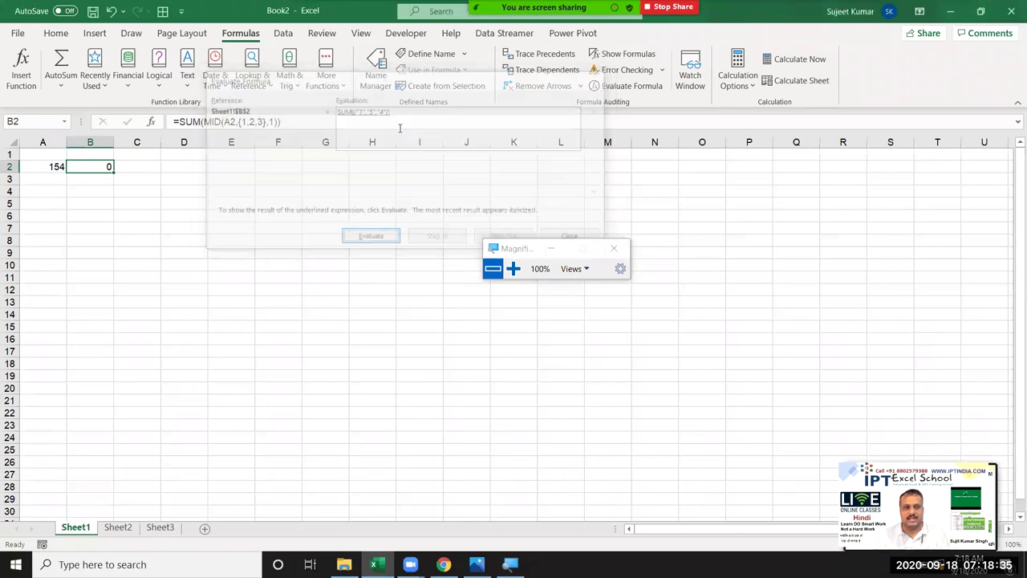
pyautogui.click(304, 125)
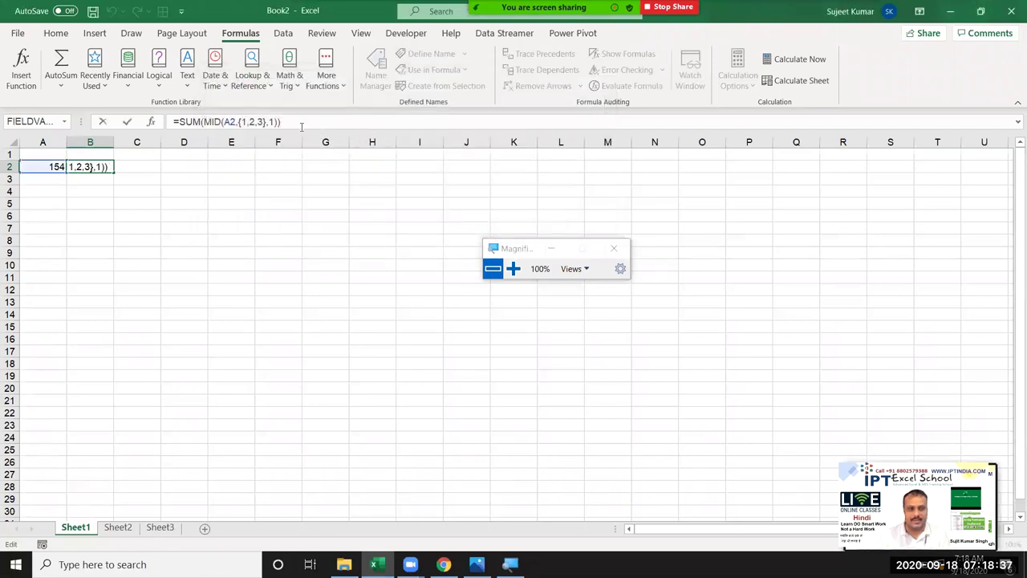
pyautogui.write('*1')
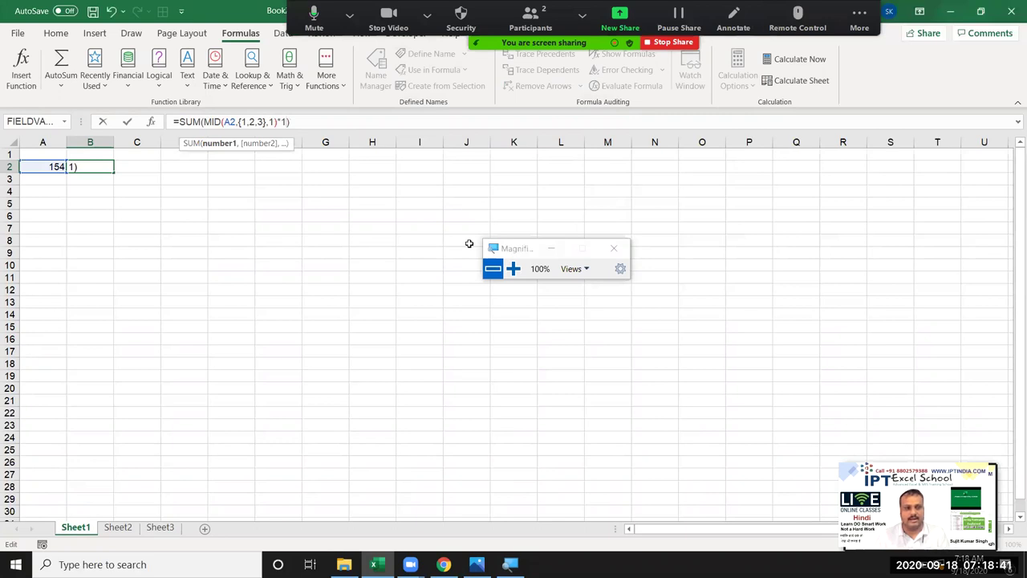
pyautogui.press('Return')
pyautogui.press('Up')
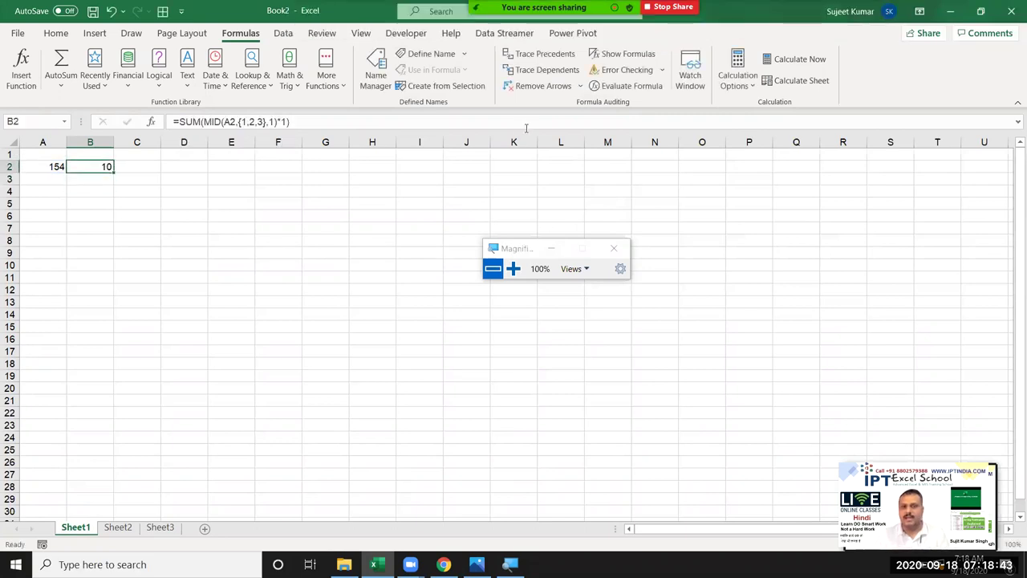
# Step: Step through B2's formula at 200% magnification to its result 10, then reset to 100%
pyautogui.click(626, 86)
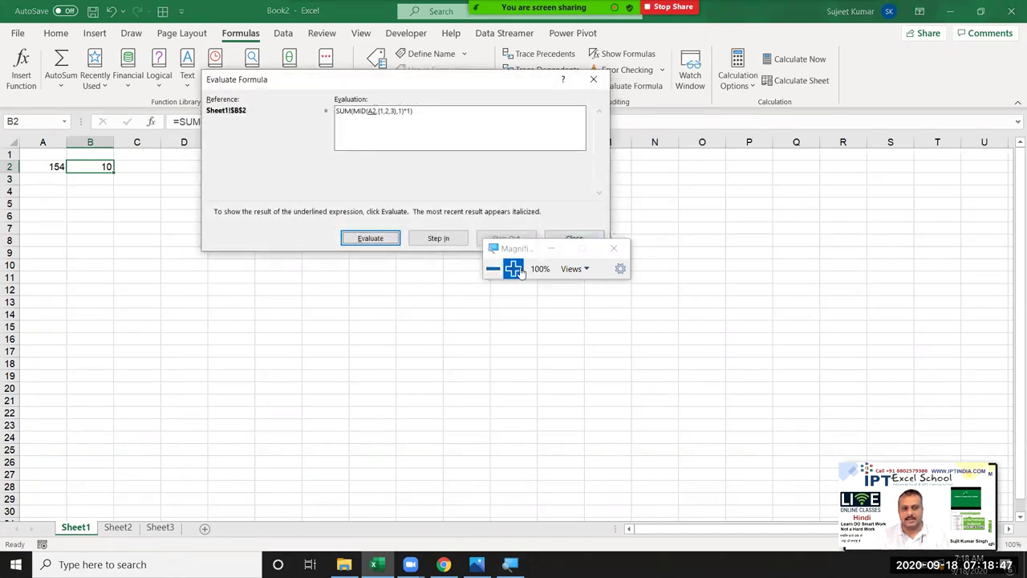
pyautogui.click(514, 269)
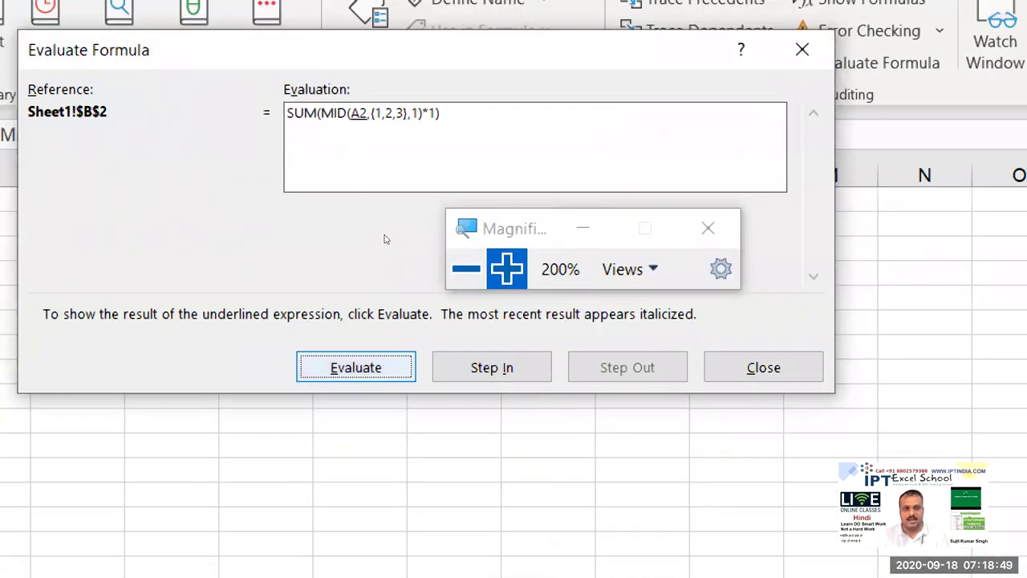
pyautogui.press('Return')
pyautogui.press('Return')
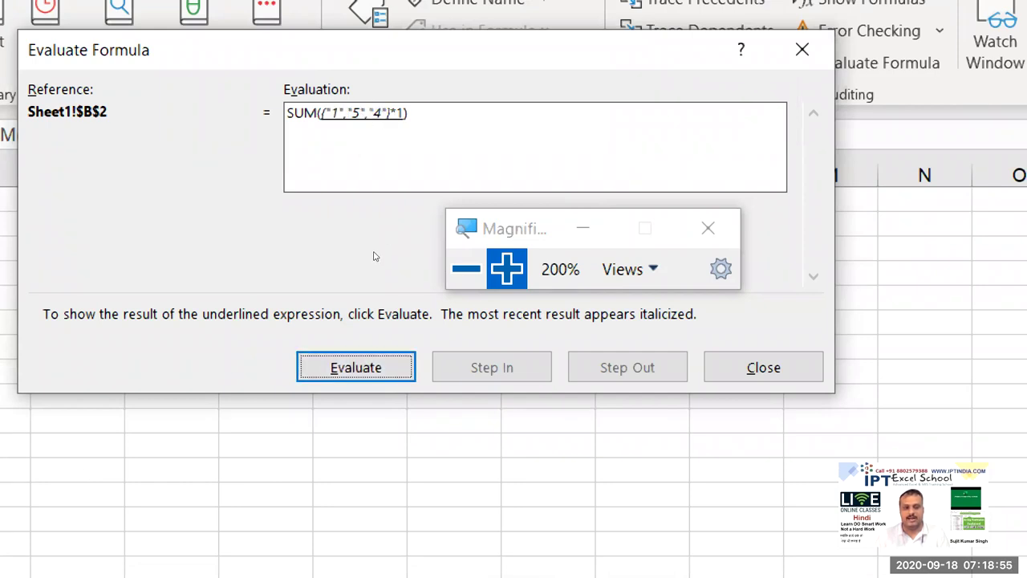
pyautogui.press('Return')
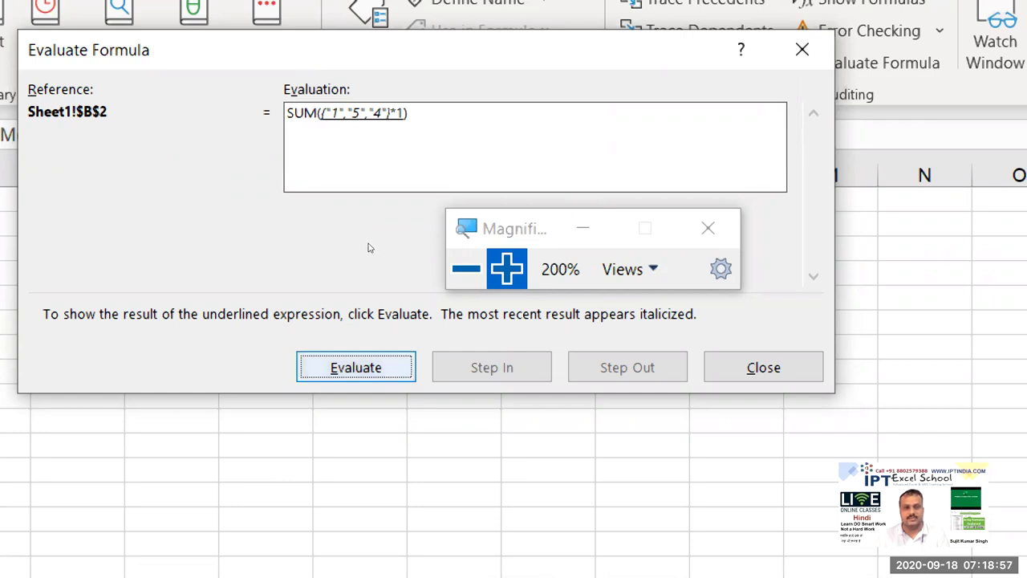
pyautogui.press('Return')
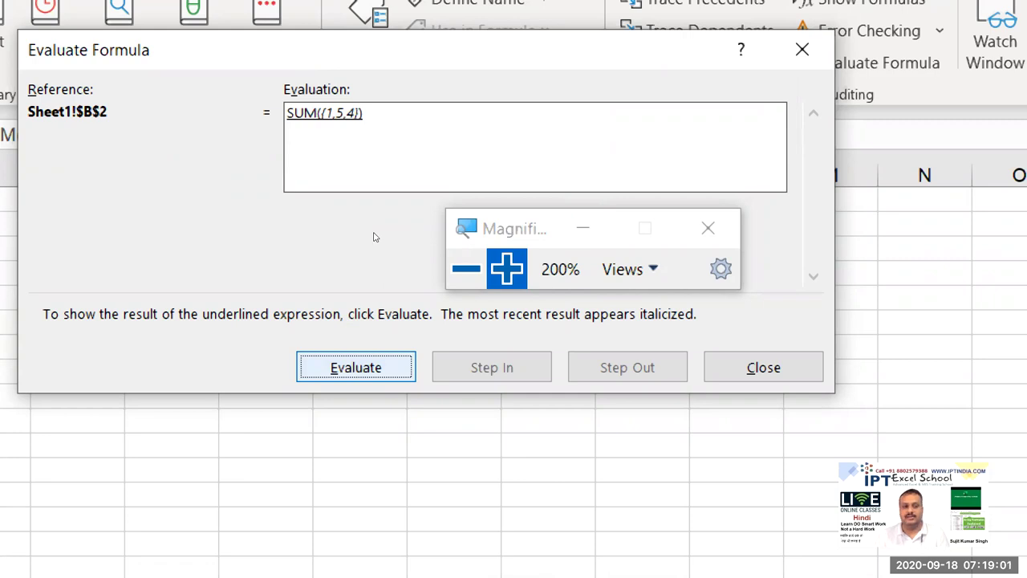
pyautogui.press('Return')
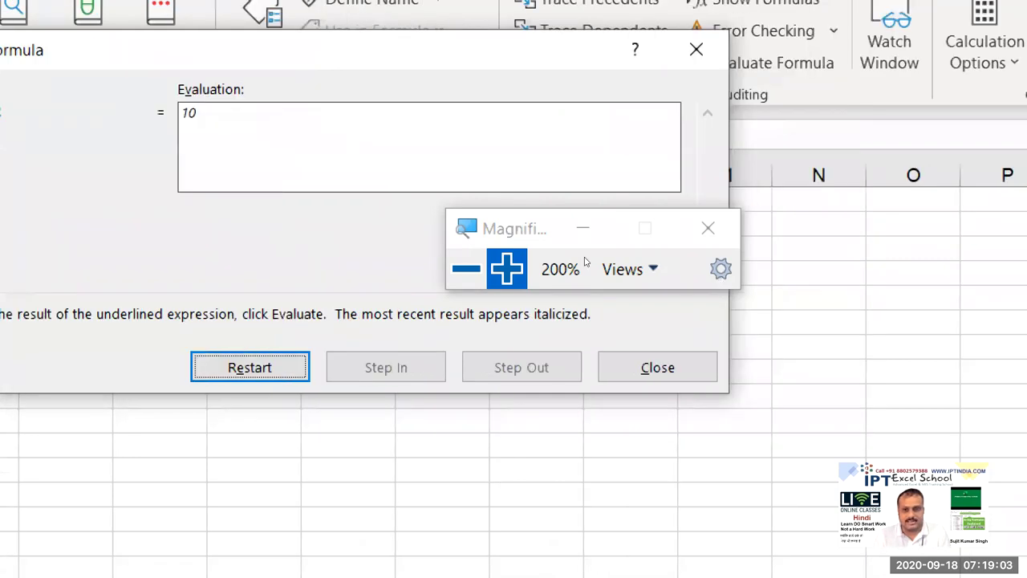
pyautogui.press('Escape')
pyautogui.press('super+minus')
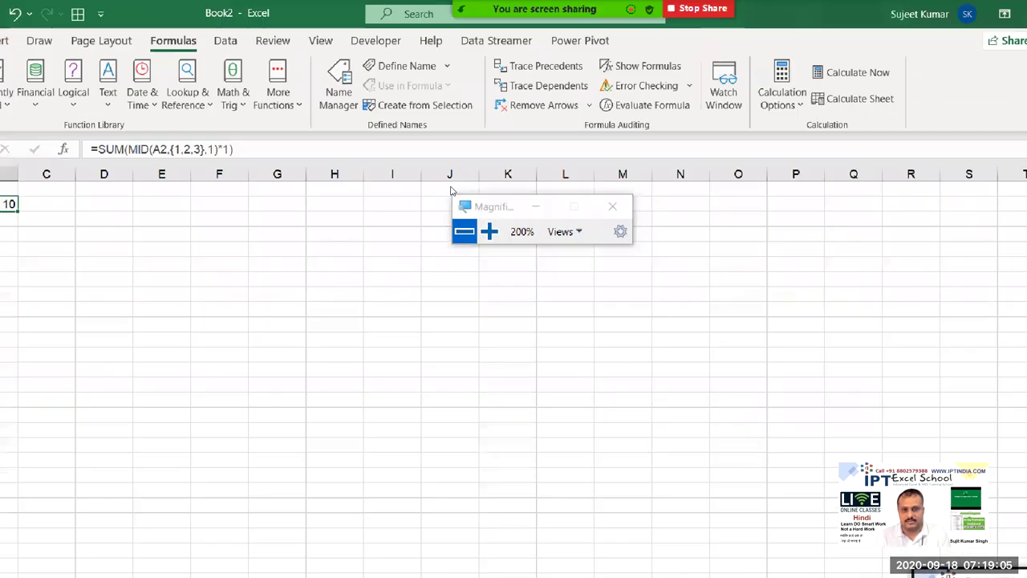
# Step: Enter text '1 in C4 and =C4*1 in C5 to test number conversion
pyautogui.click(172, 193)
pyautogui.click(154, 188)
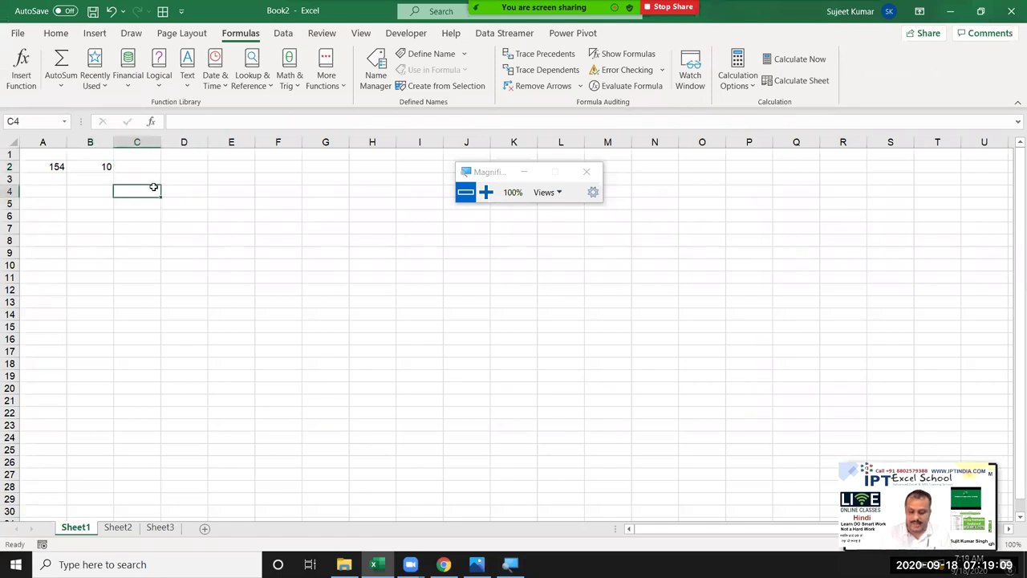
pyautogui.write("'1")
pyautogui.press('Return')
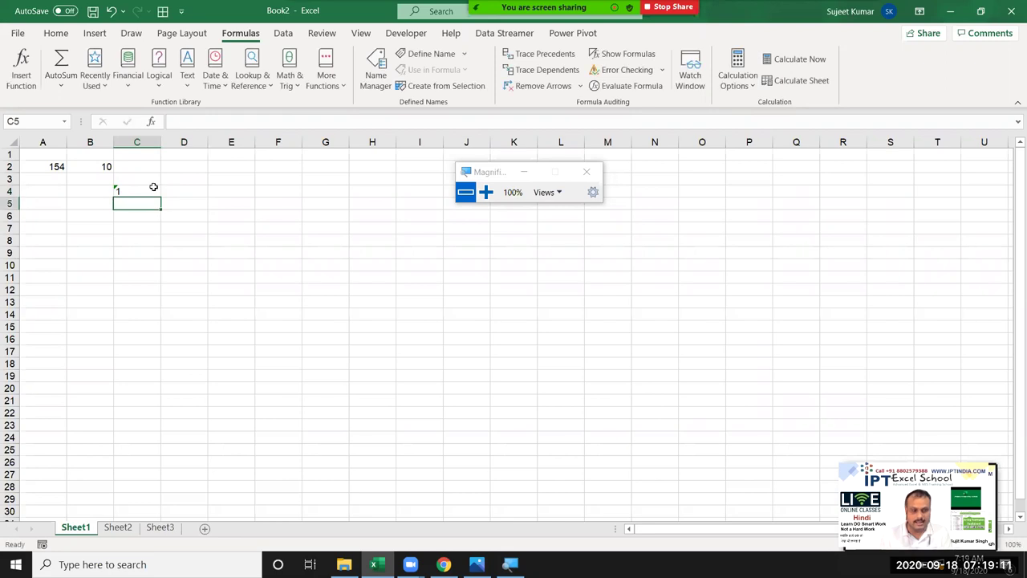
pyautogui.write('=')
pyautogui.click(153, 188)
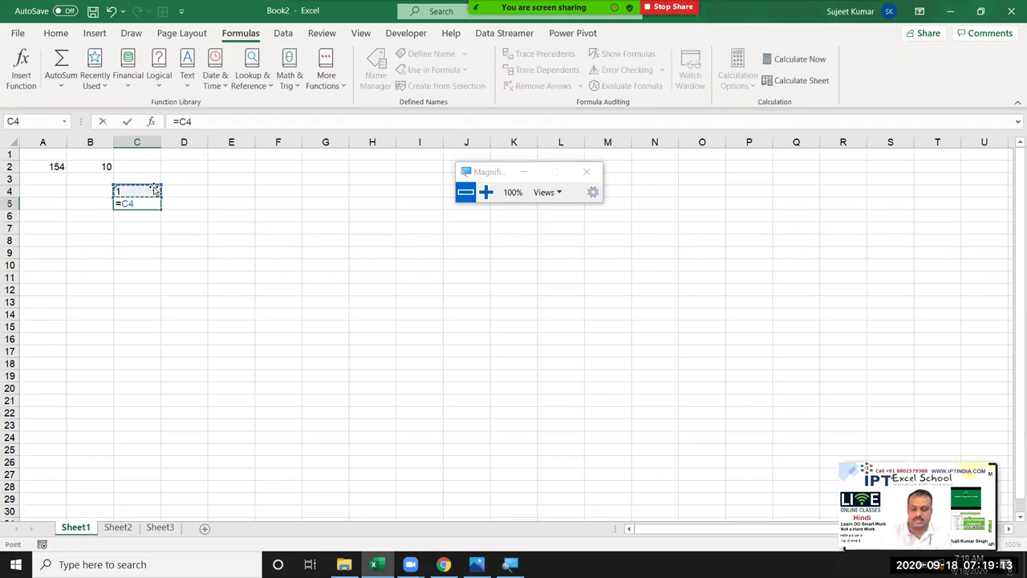
pyautogui.write('*1')
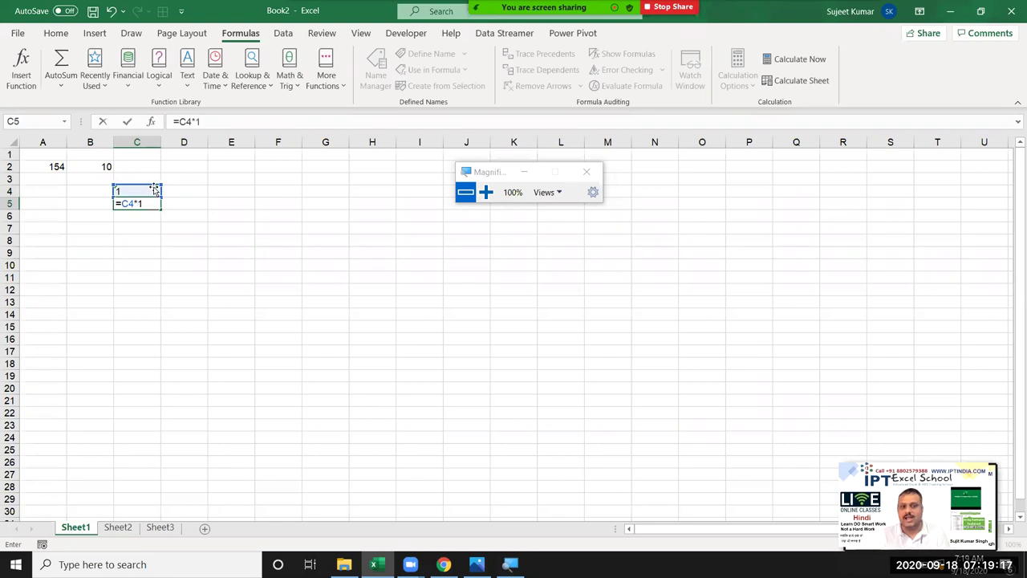
pyautogui.press('Return')
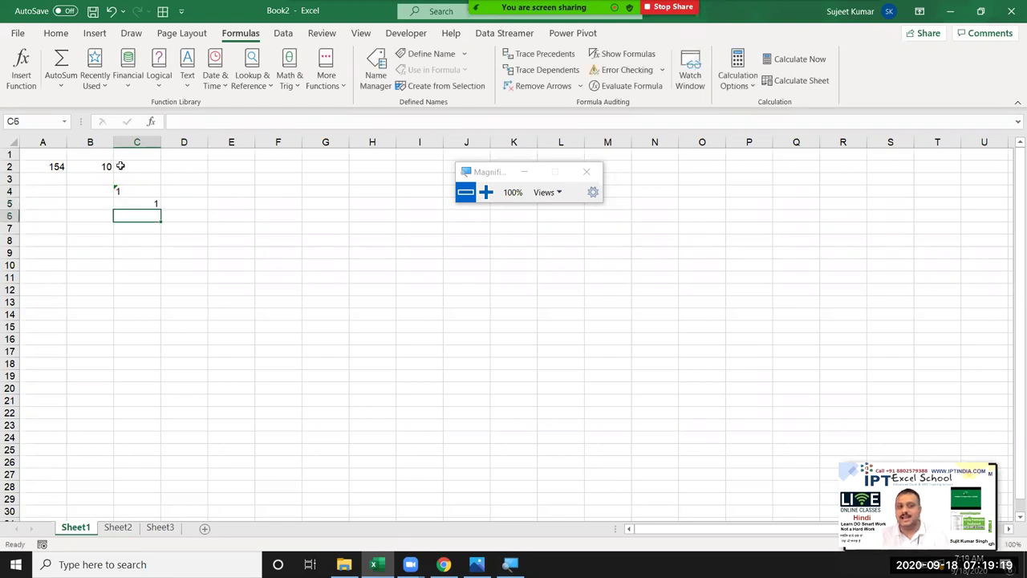
# Step: Put text '58 in C4 and =VALUE(C4) in D4 to convert it to a number
pyautogui.click(133, 190)
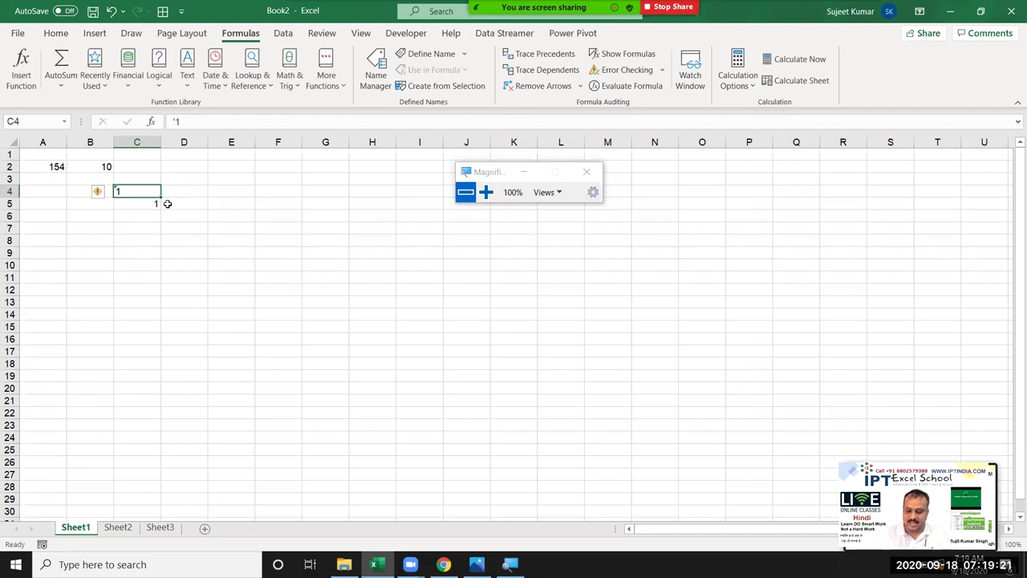
pyautogui.write("'5")
pyautogui.write('8')
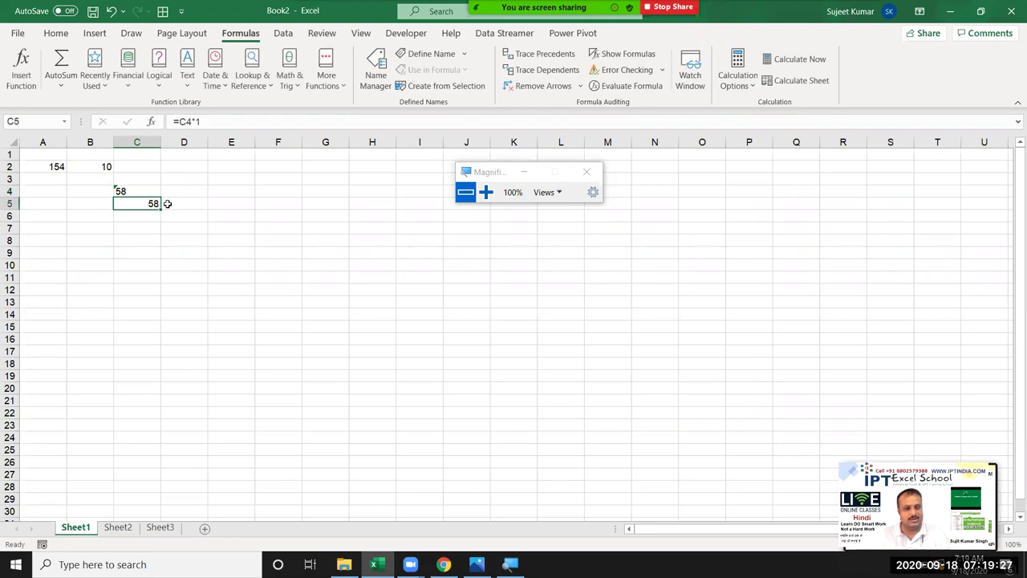
pyautogui.press('Up')
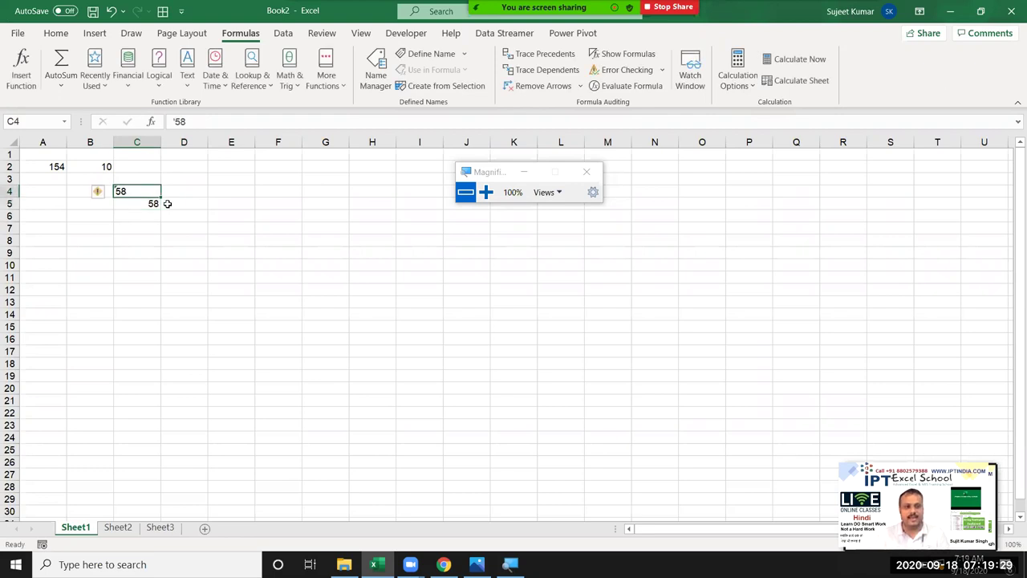
pyautogui.press('Right')
pyautogui.write('=val')
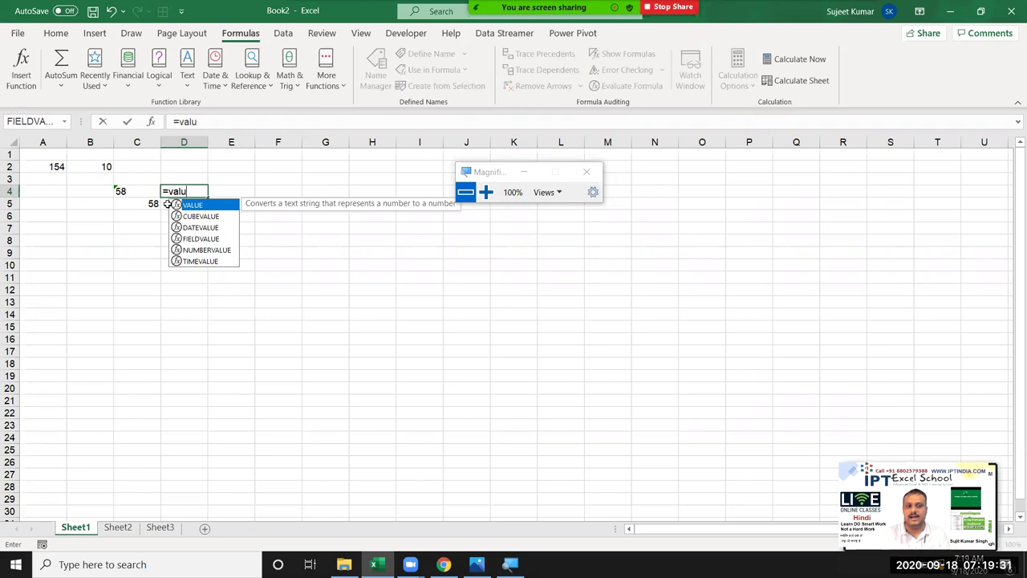
pyautogui.press('Tab')
pyautogui.press('Left')
pyautogui.press('Return')
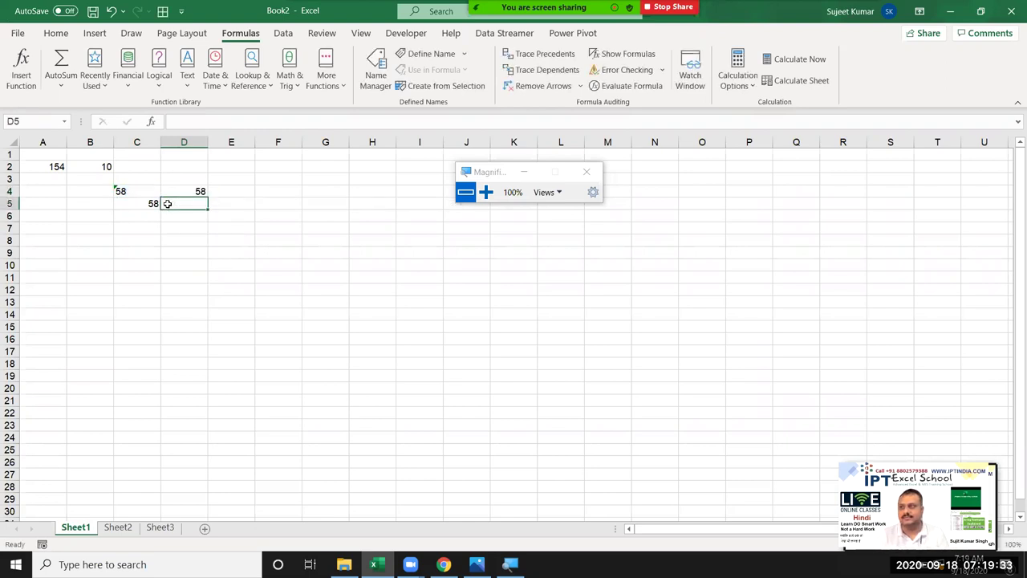
pyautogui.press('Up')
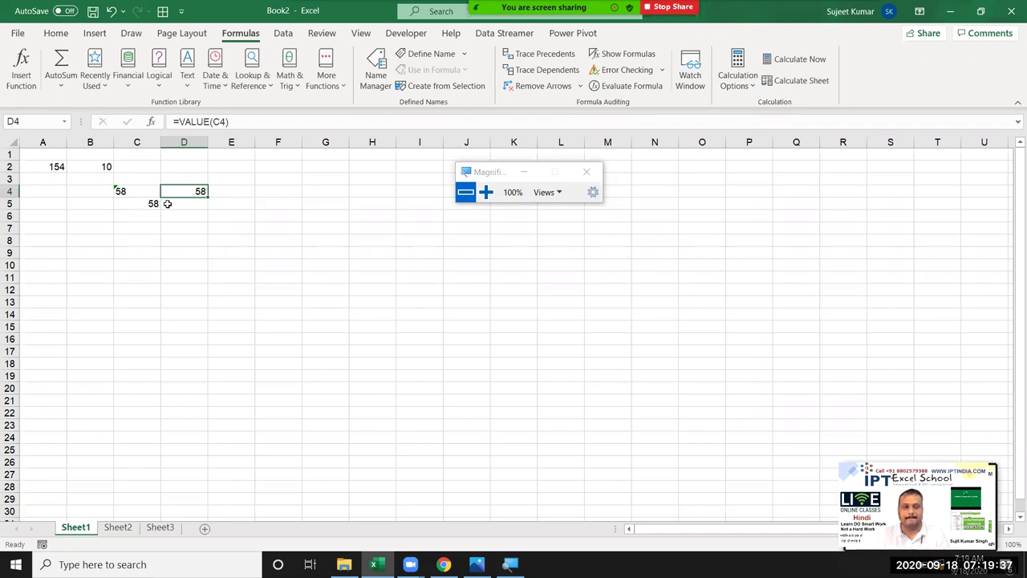
pyautogui.press('Left')
# Step: Clear the test cells C4:D5
pyautogui.hotkey('shift', 'Right')
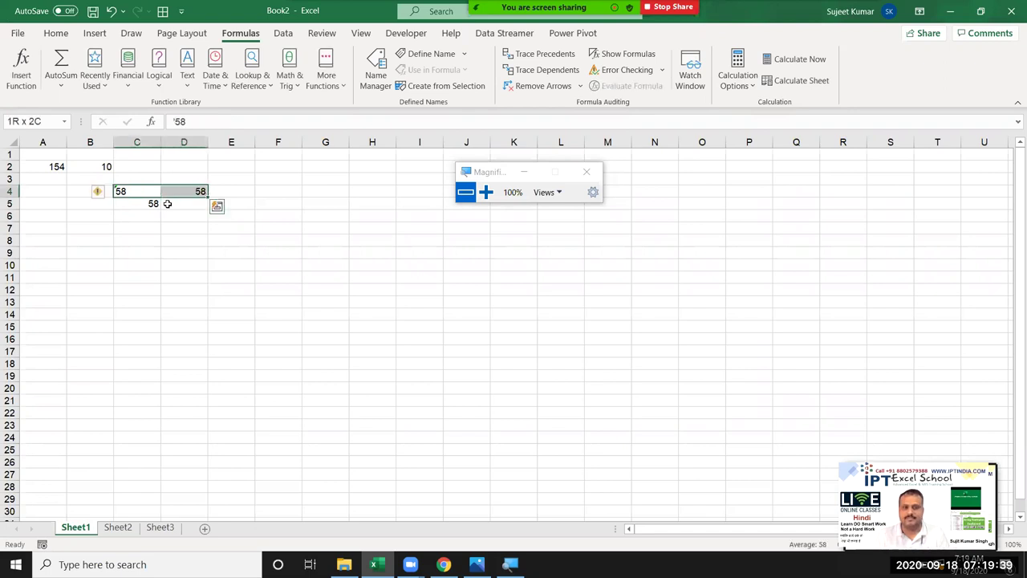
pyautogui.hotkey('shift', 'Down')
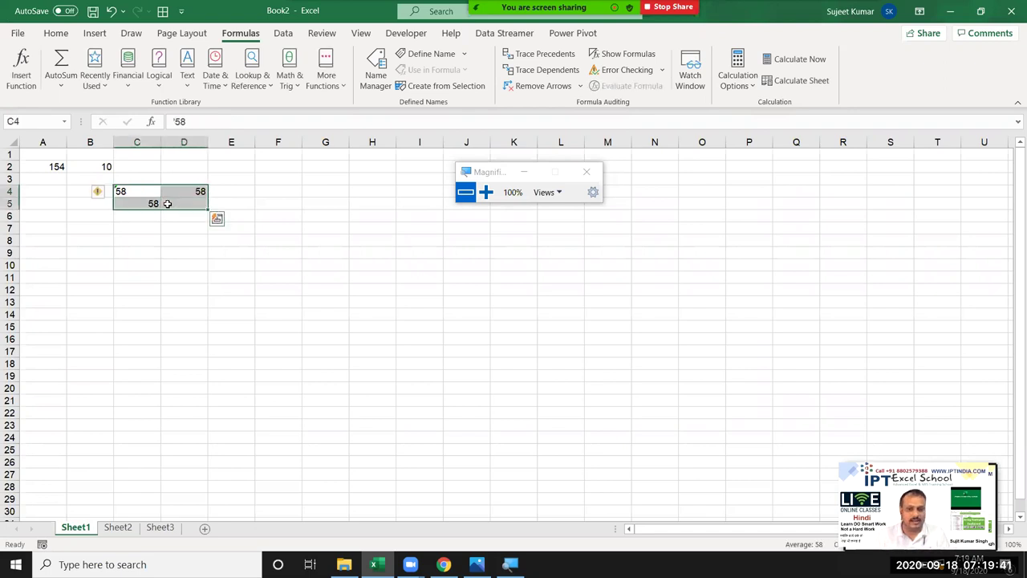
pyautogui.press('Delete')
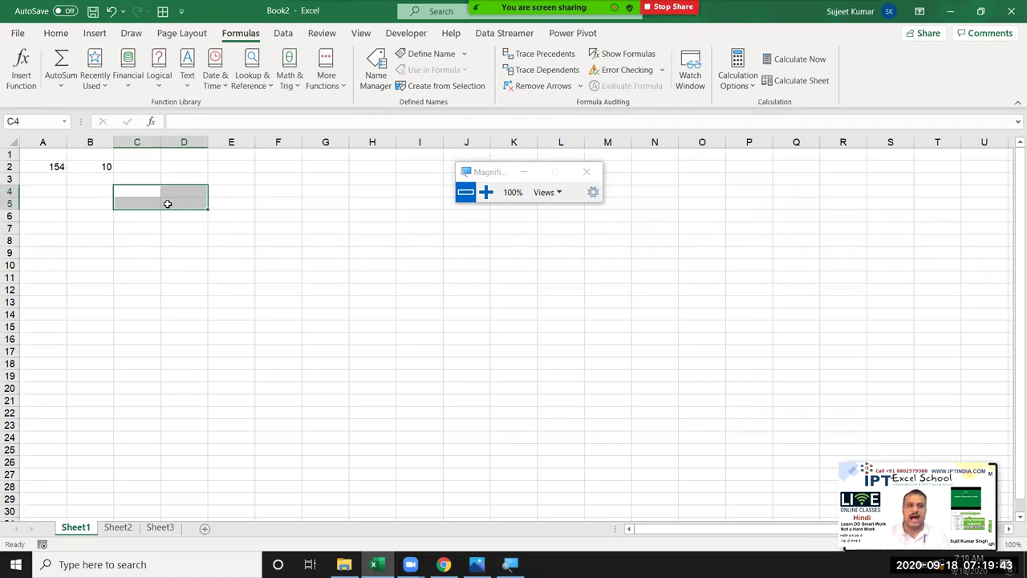
pyautogui.press('Up')
pyautogui.press('Up')
pyautogui.press('Left')
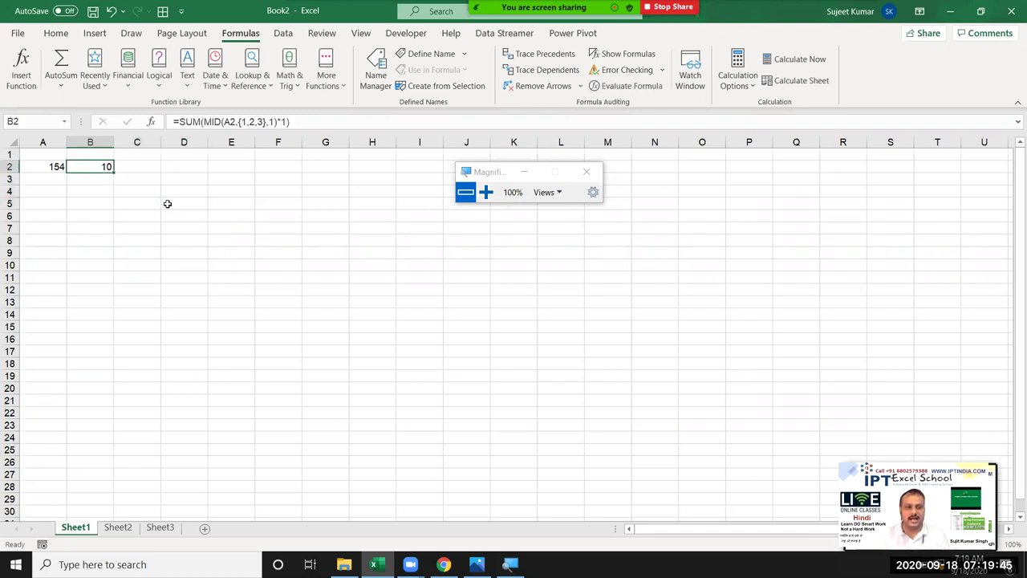
# Step: Change the value in A2 to 5421
pyautogui.press('Left')
pyautogui.write('5421')
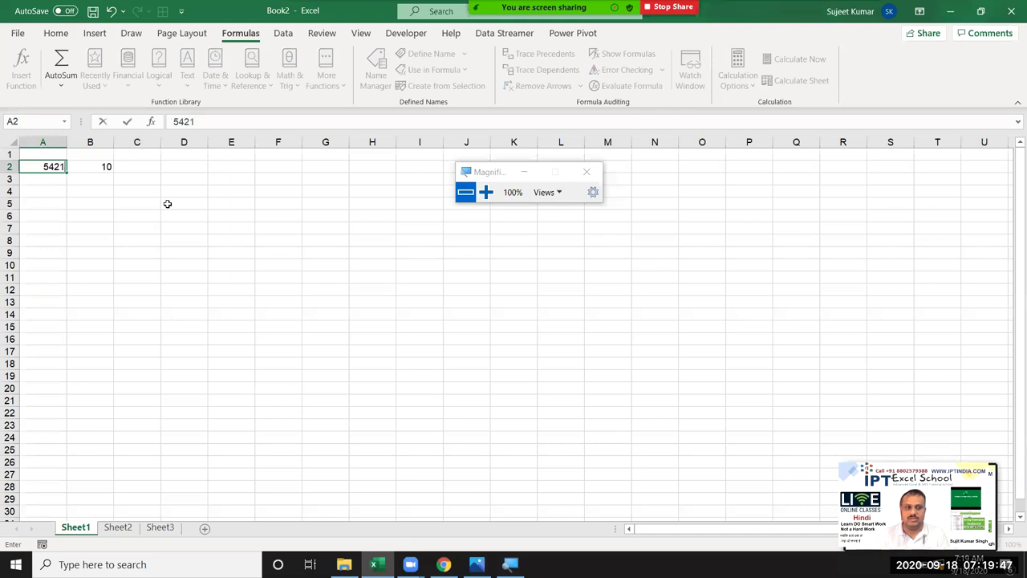
pyautogui.press('Return')
# Step: Replace {1,2,3} in B2's formula with ROW(1:4) so it returns 12
pyautogui.click(83, 169)
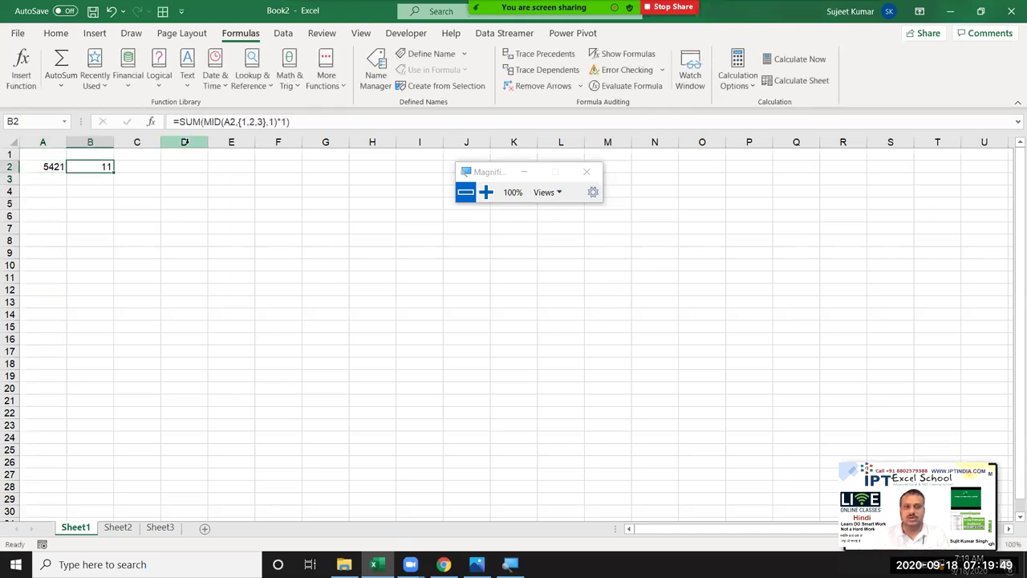
pyautogui.doubleClick(260, 121)
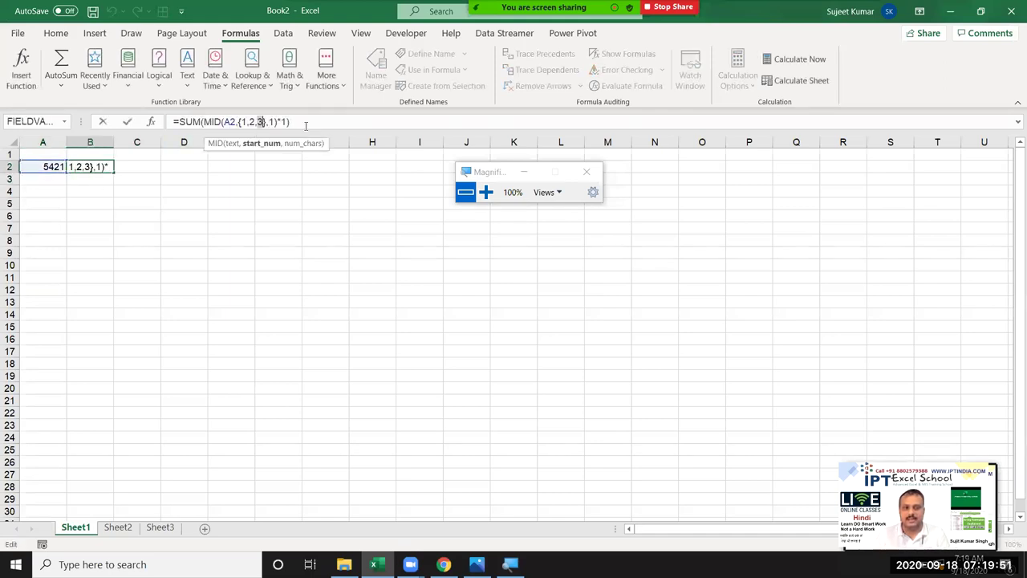
pyautogui.press('Right')
pyautogui.write(',4')
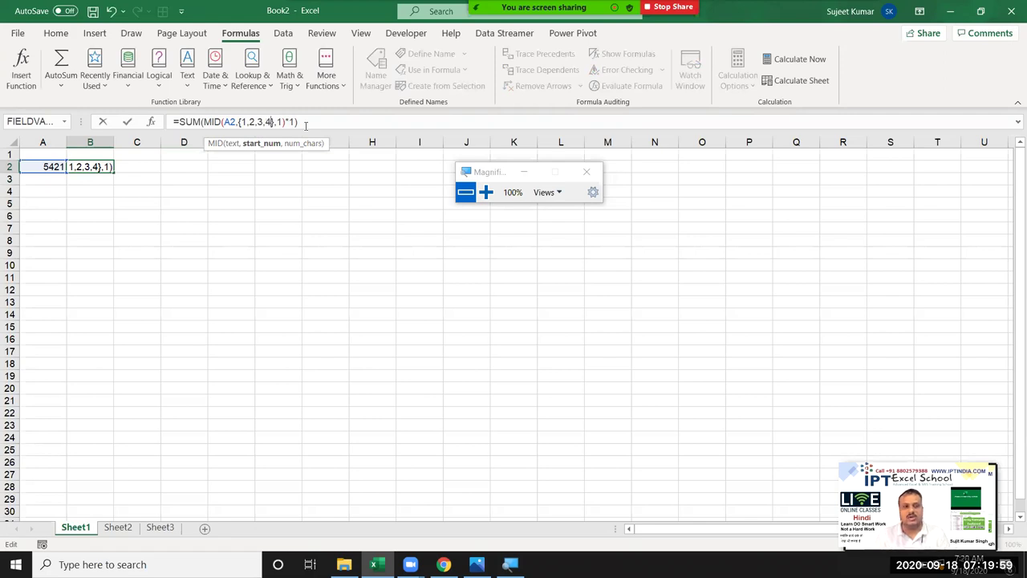
pyautogui.press('Escape')
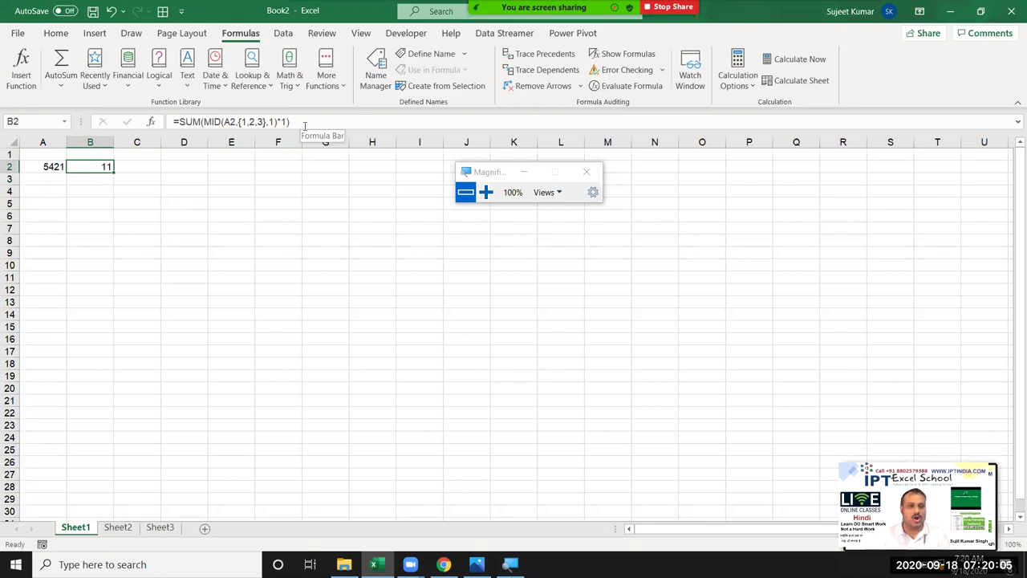
pyautogui.click(265, 122)
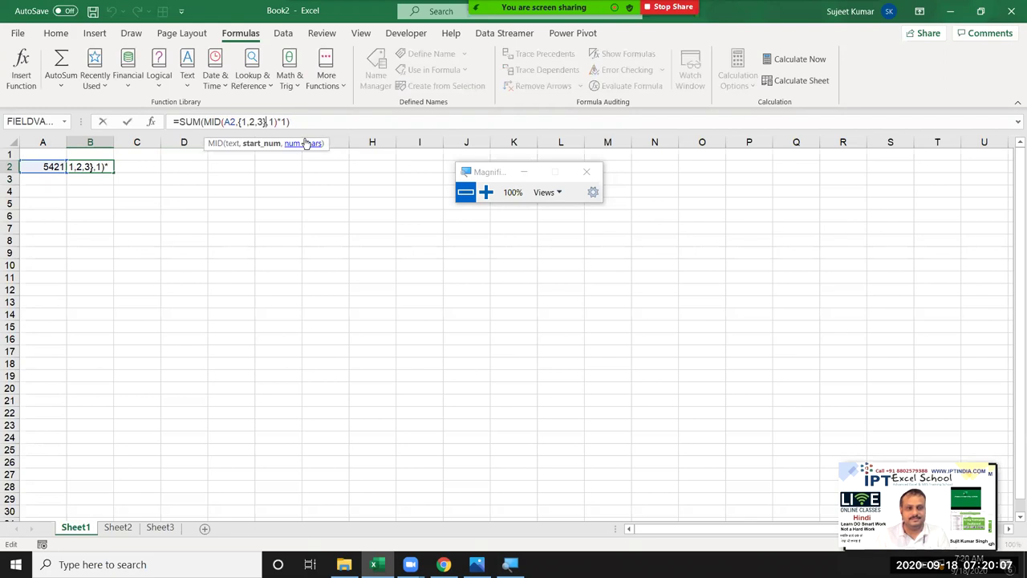
pyautogui.press('BackSpace')
pyautogui.press('BackSpace')
pyautogui.press('BackSpace')
pyautogui.press('BackSpace')
pyautogui.press('BackSpace')
pyautogui.press('BackSpace')
pyautogui.press('BackSpace')
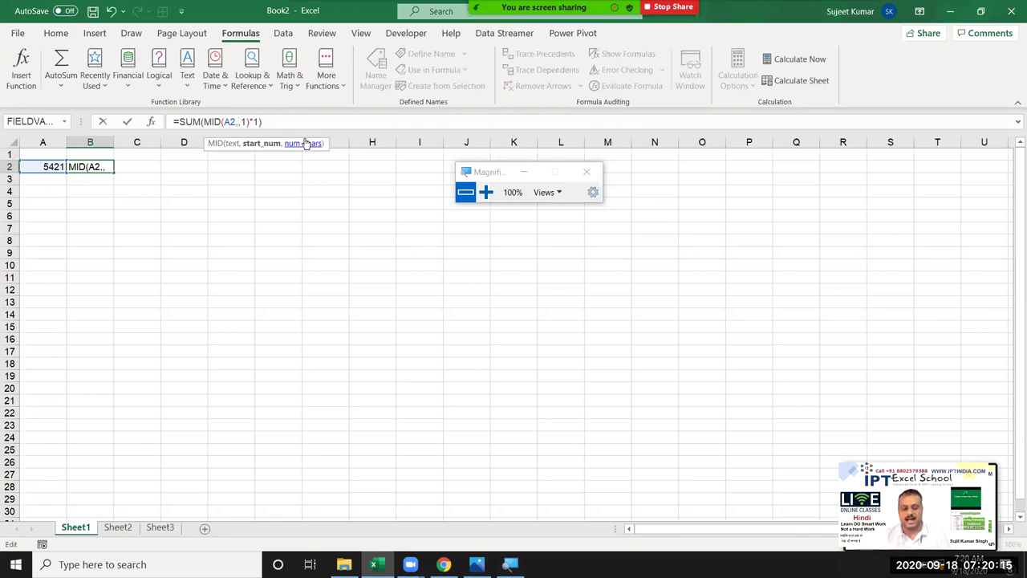
pyautogui.write('ROW')
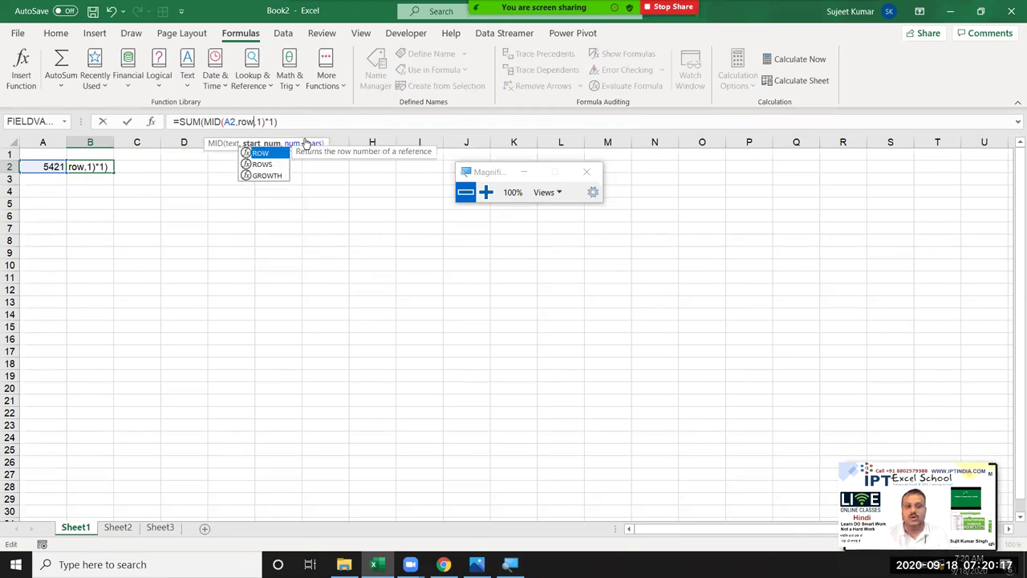
pyautogui.write('(')
pyautogui.write('1:')
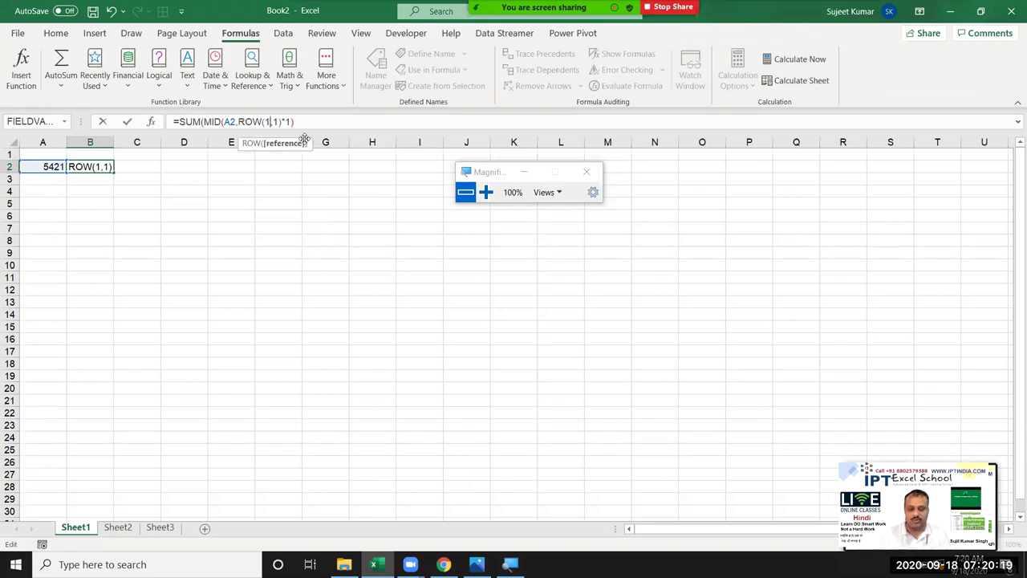
pyautogui.write('4')
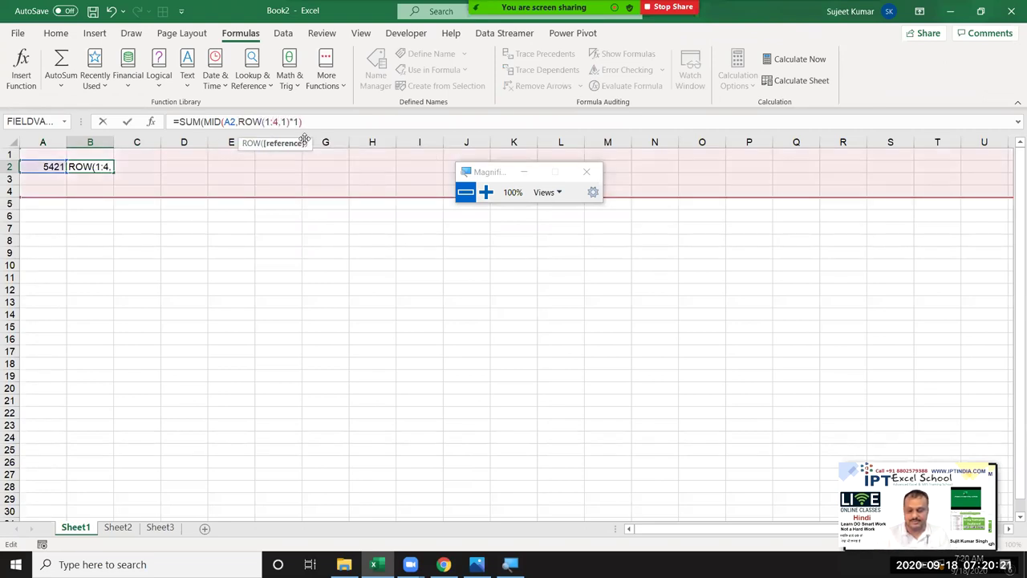
pyautogui.write(')')
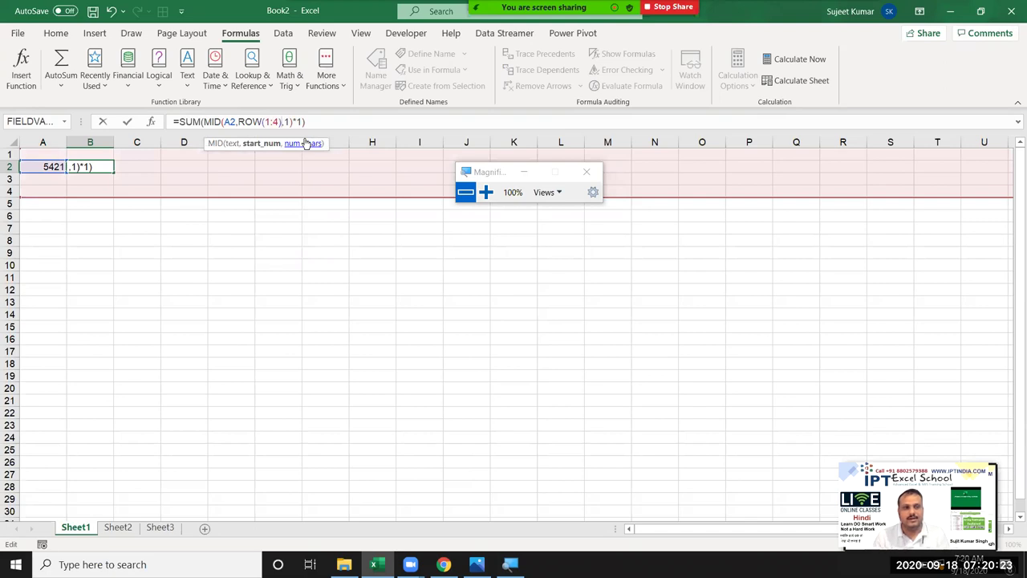
pyautogui.press('Return')
pyautogui.press('Up')
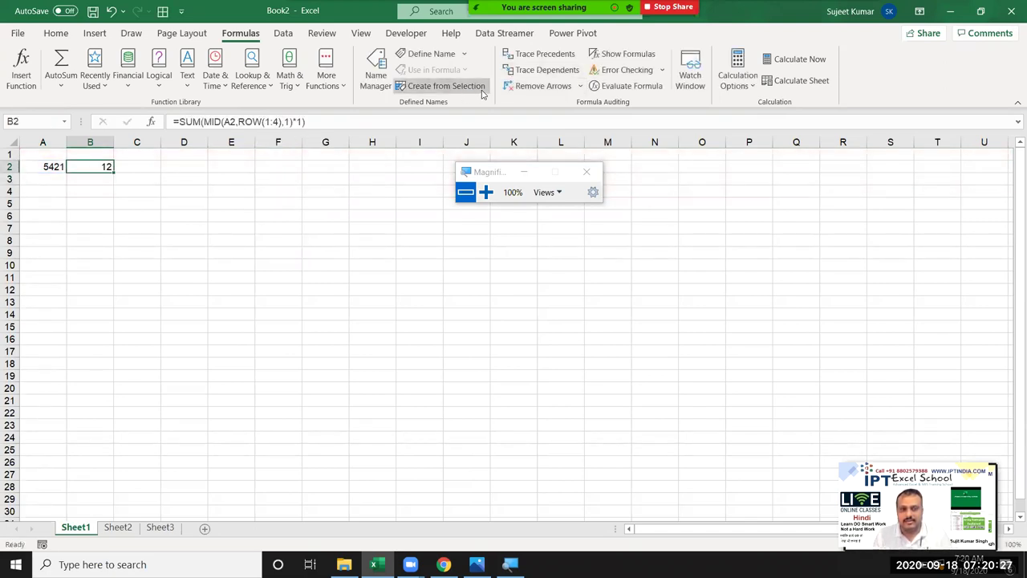
pyautogui.click(610, 88)
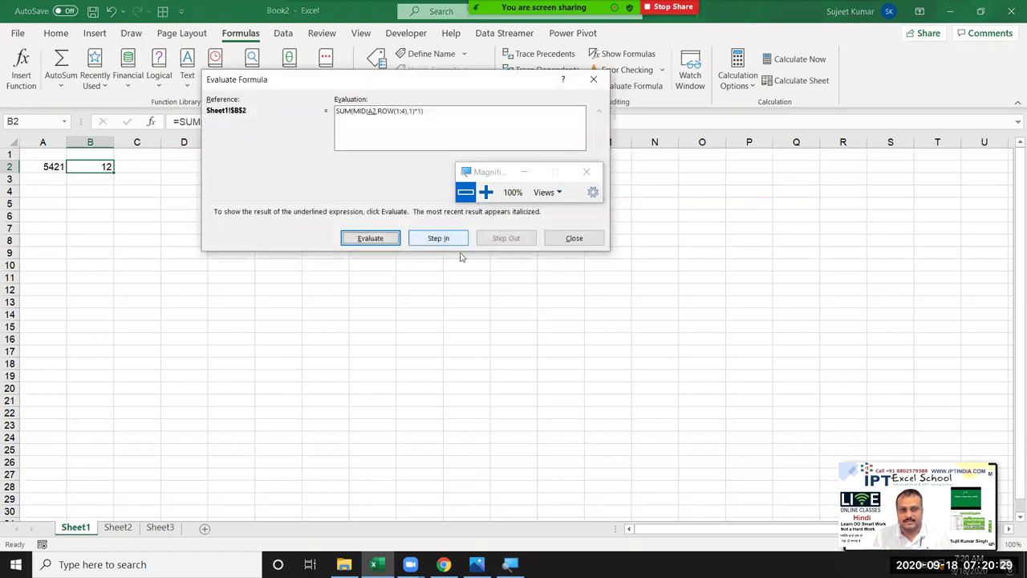
# Step: Evaluate B2's formula through the digits {5;4;2;1} to 12, then close the dialog
pyautogui.click(486, 192)
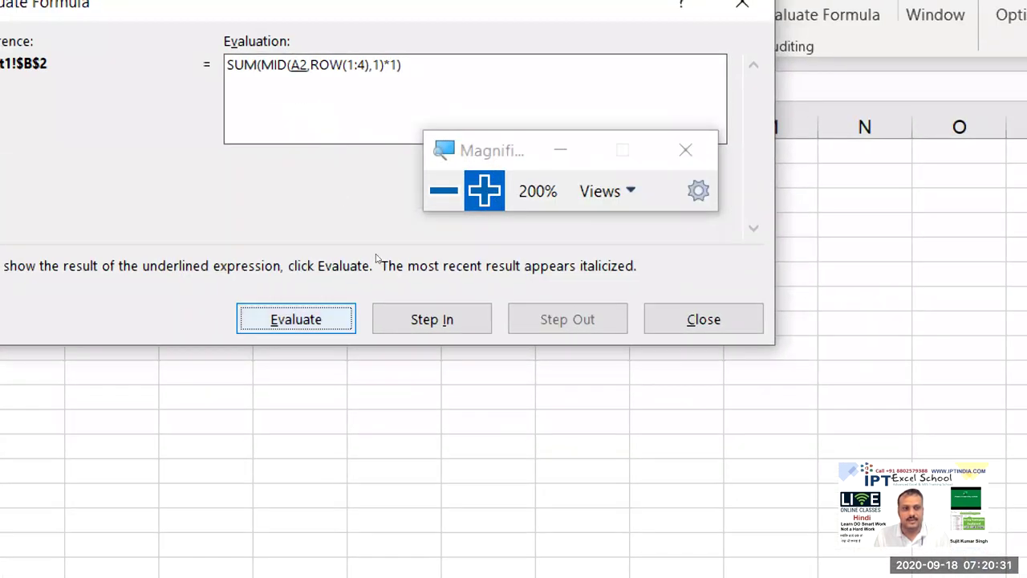
pyautogui.press('Return')
pyautogui.press('Return')
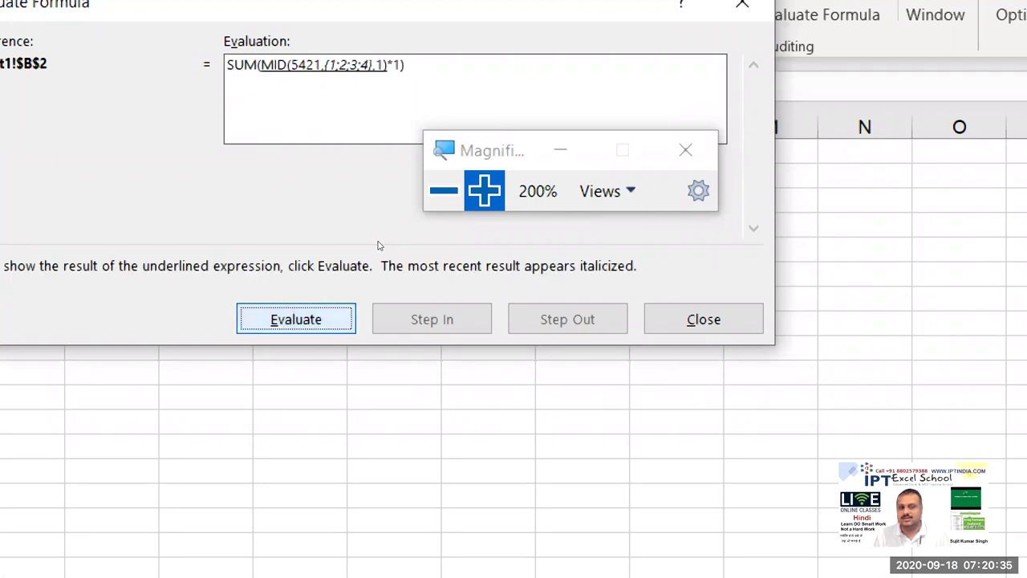
pyautogui.press('Return')
pyautogui.press('Return')
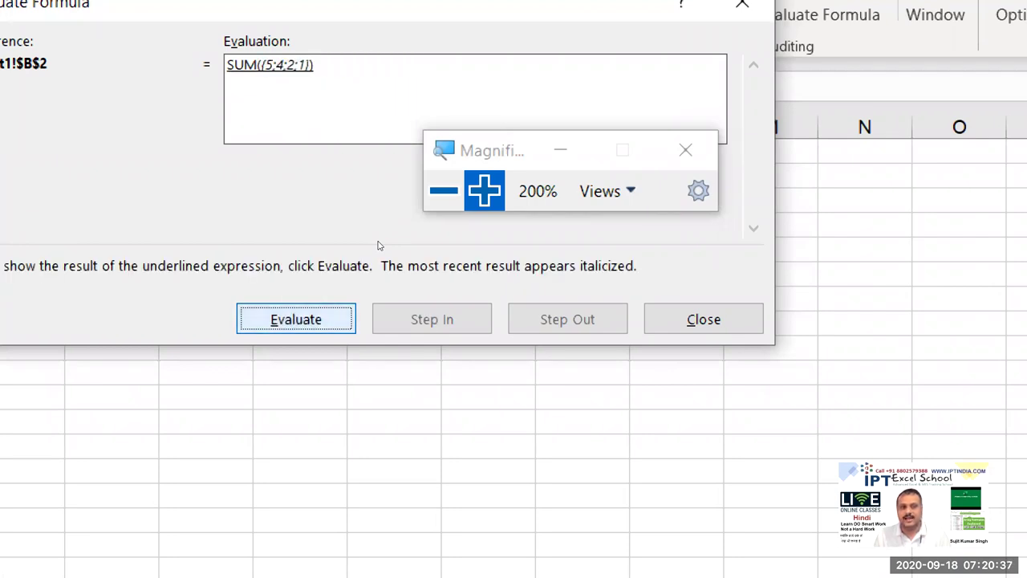
pyautogui.press('Return')
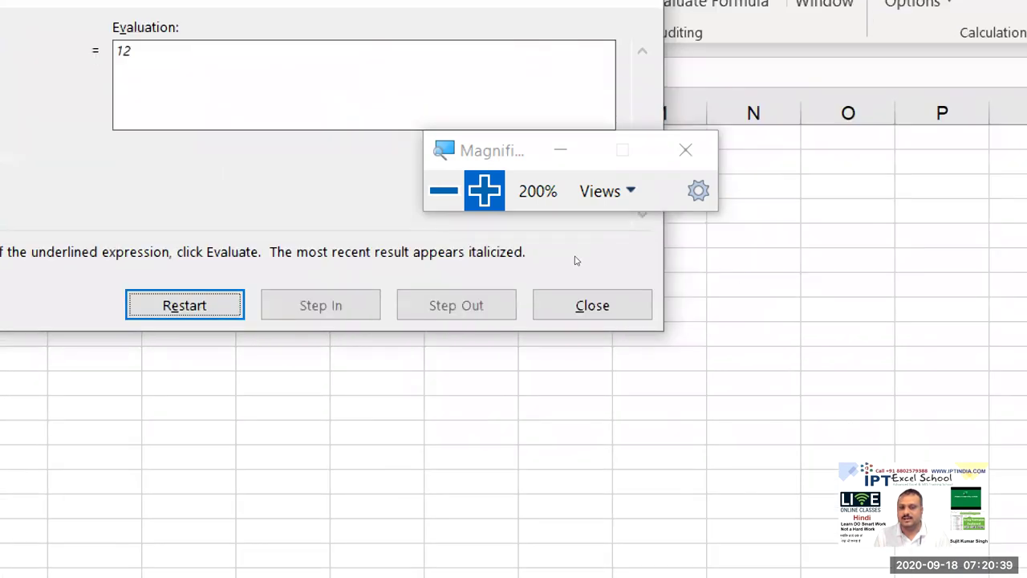
pyautogui.press('Tab')
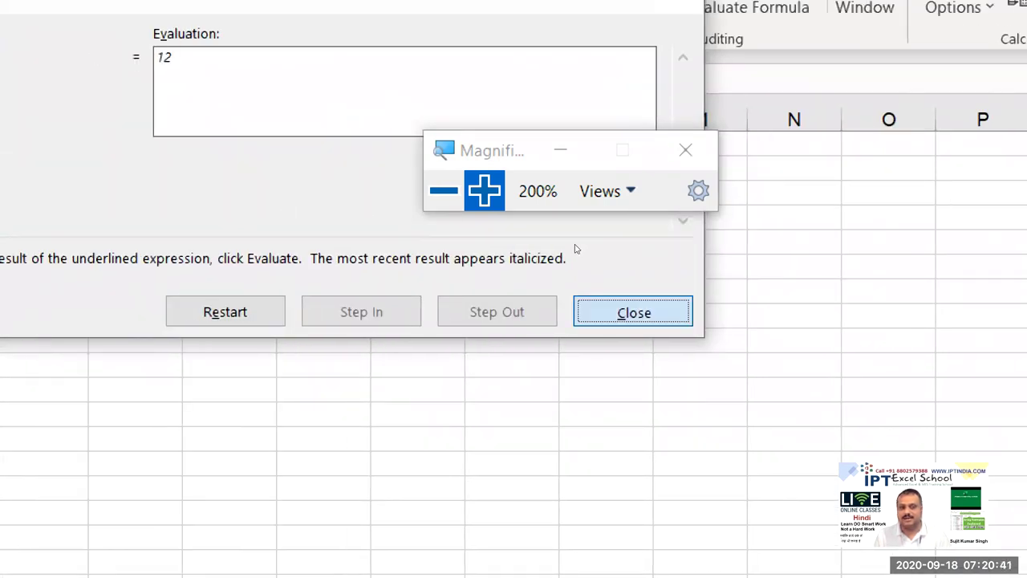
pyautogui.press('Return')
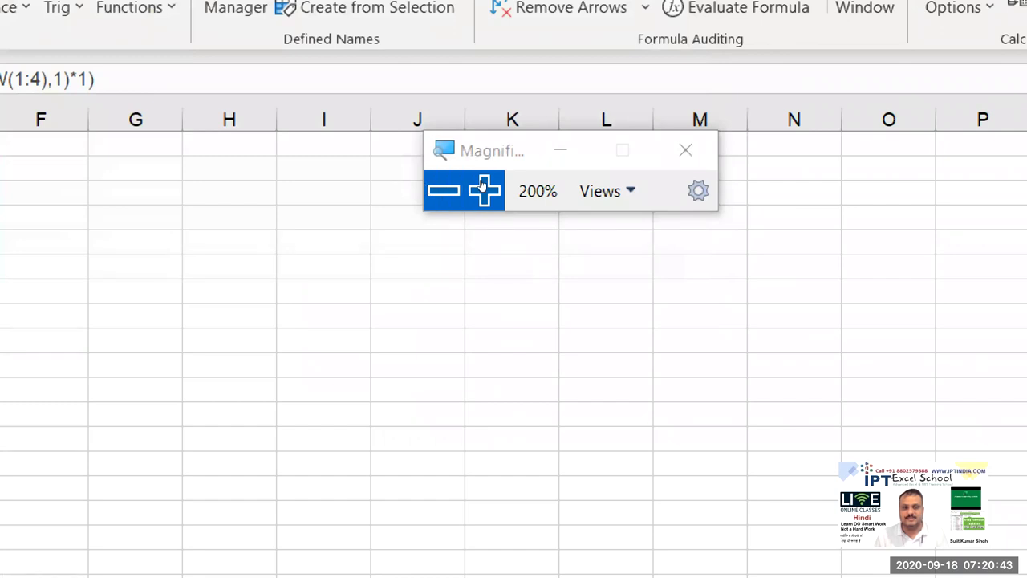
pyautogui.click(459, 190)
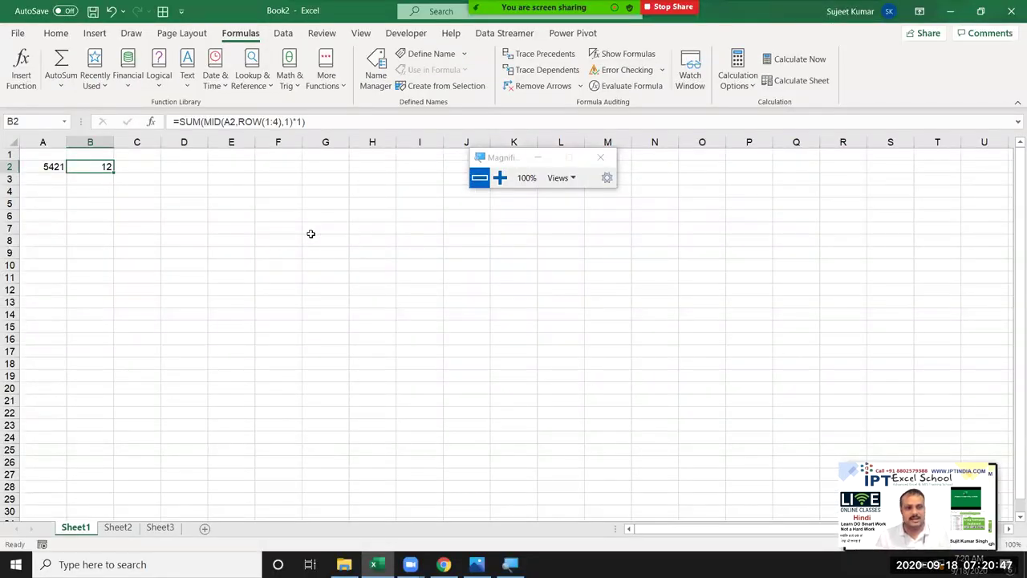
# Step: In B2's ROW argument, replace the fixed end row 4 with "1:"&LEN(A2)
pyautogui.doubleClick(88, 166)
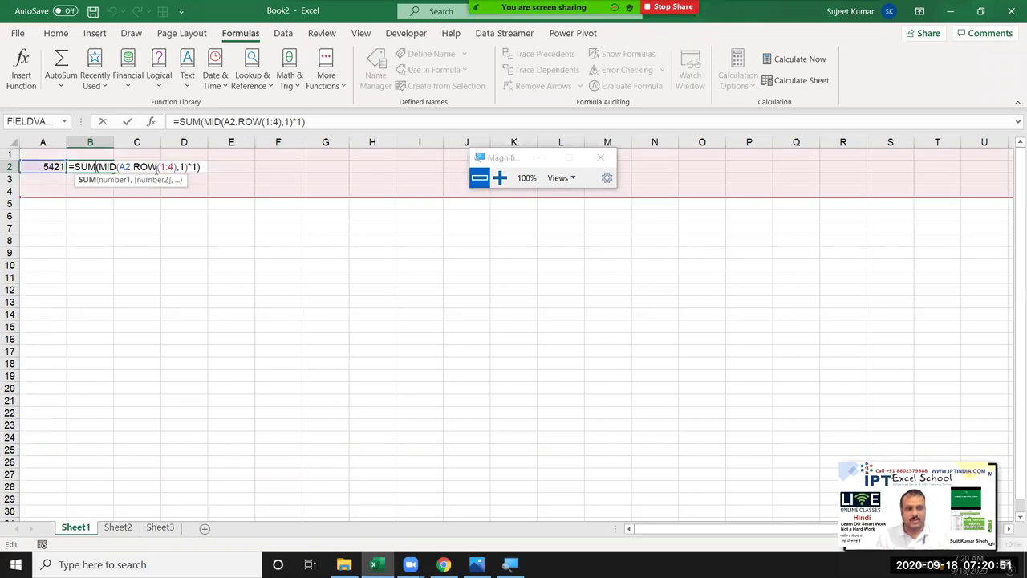
pyautogui.click(159, 166)
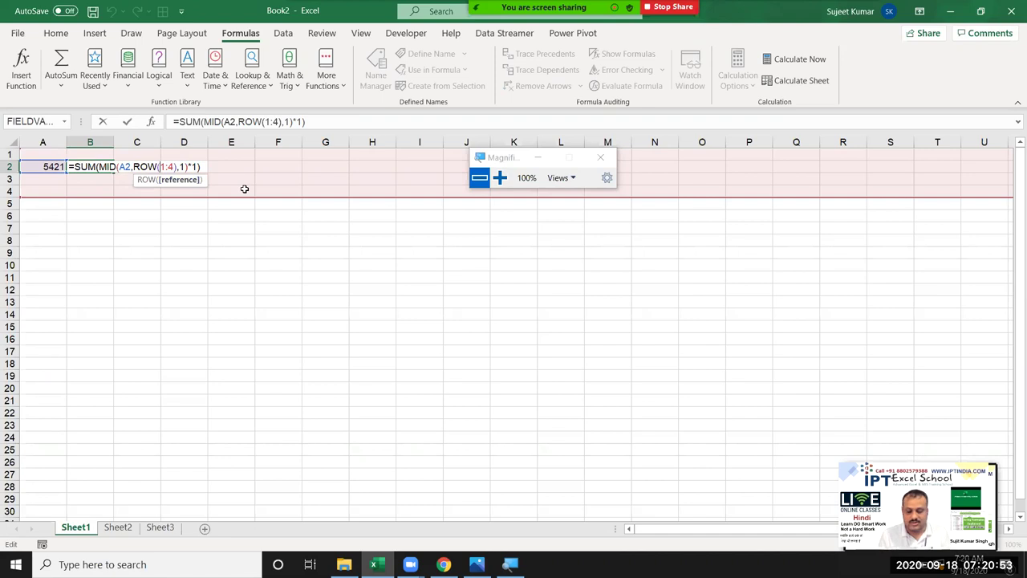
pyautogui.write('"1:"&')
pyautogui.press('Delete')
pyautogui.write('len')
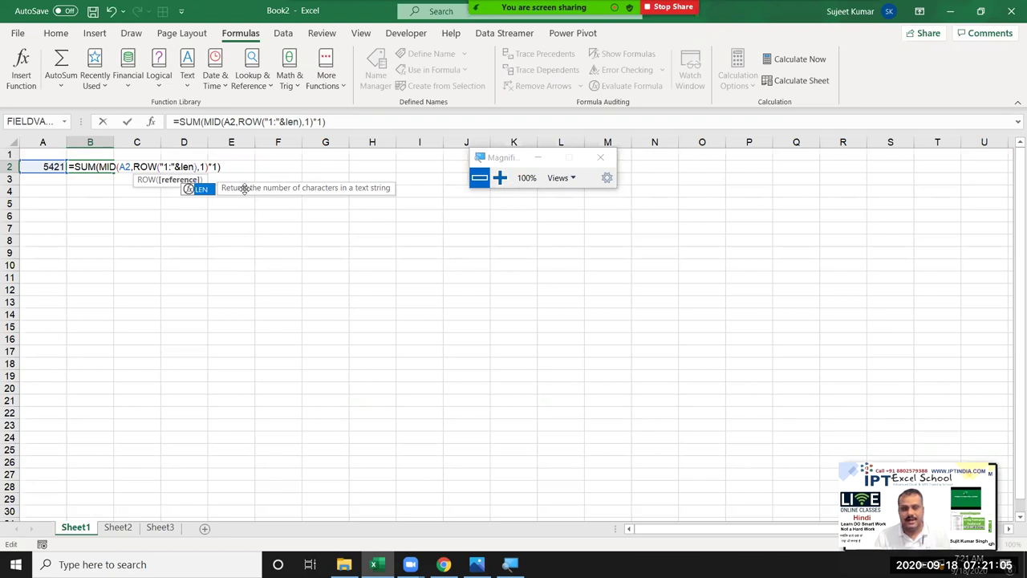
pyautogui.press('Tab')
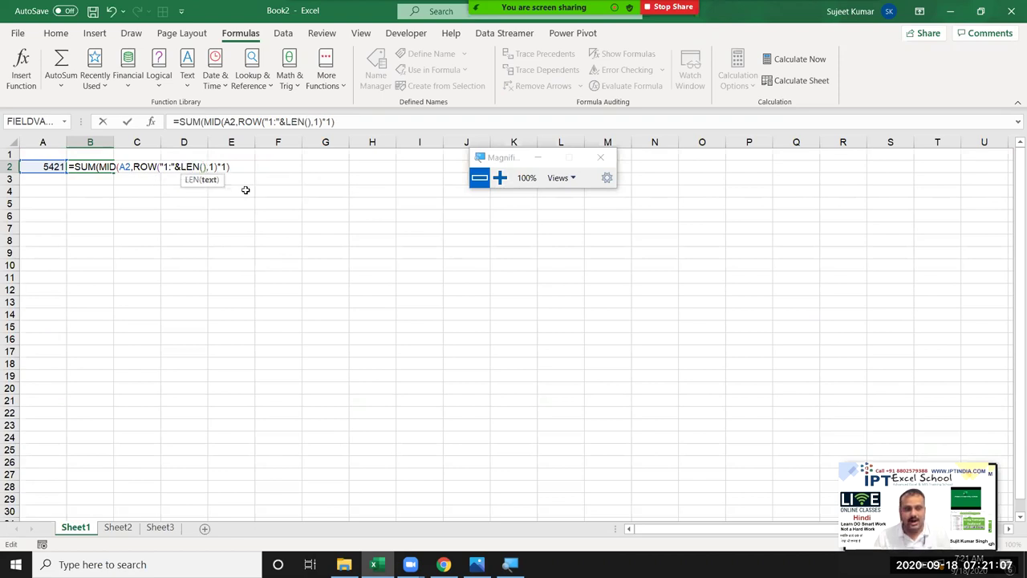
pyautogui.click(43, 166)
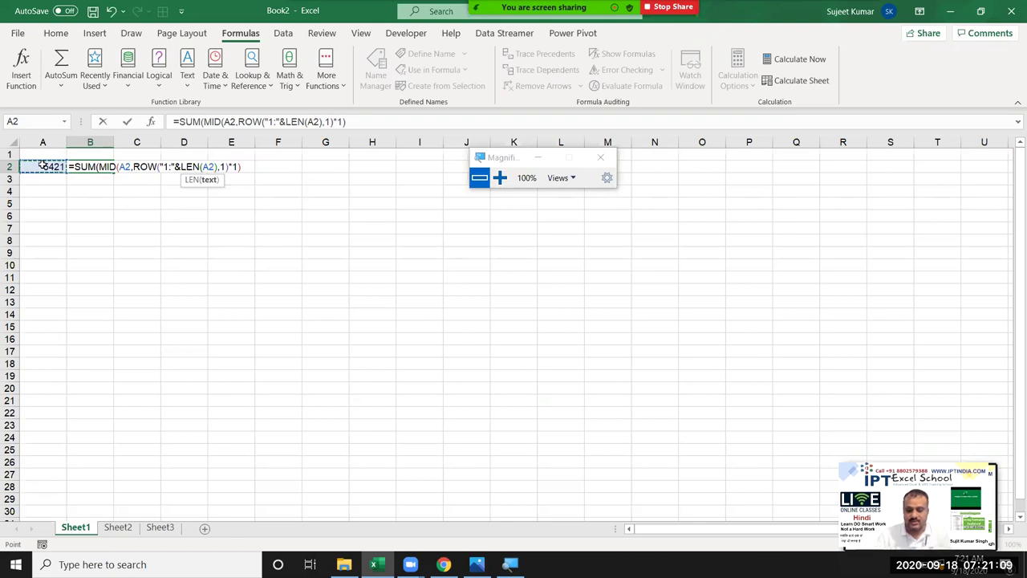
pyautogui.write(')')
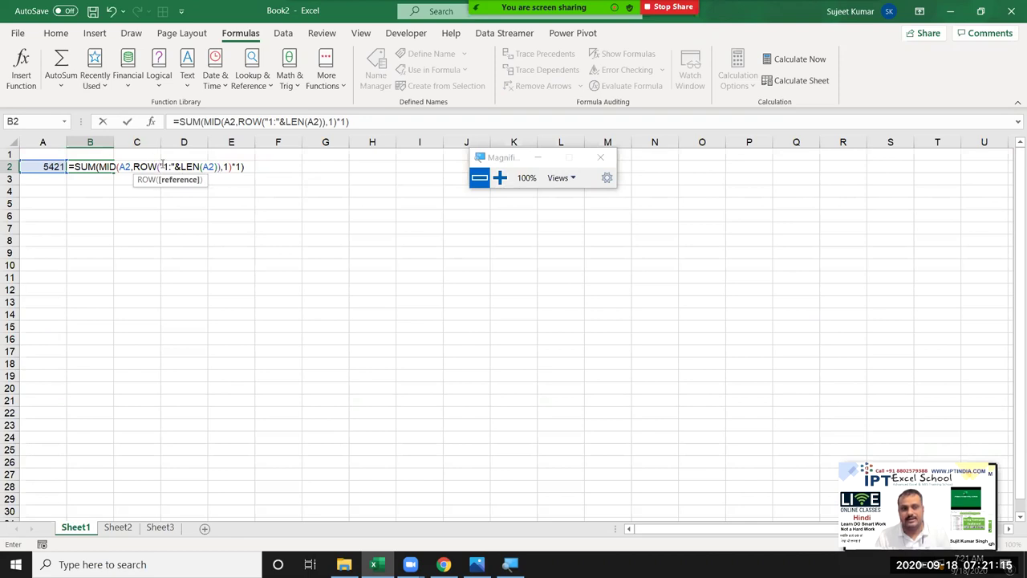
# Step: Wrap "1:"&LEN(A2) in INDIRECT and commit, so B2 still returns 12 for 5421
pyautogui.moveTo(159, 166); pyautogui.dragTo(219, 167)
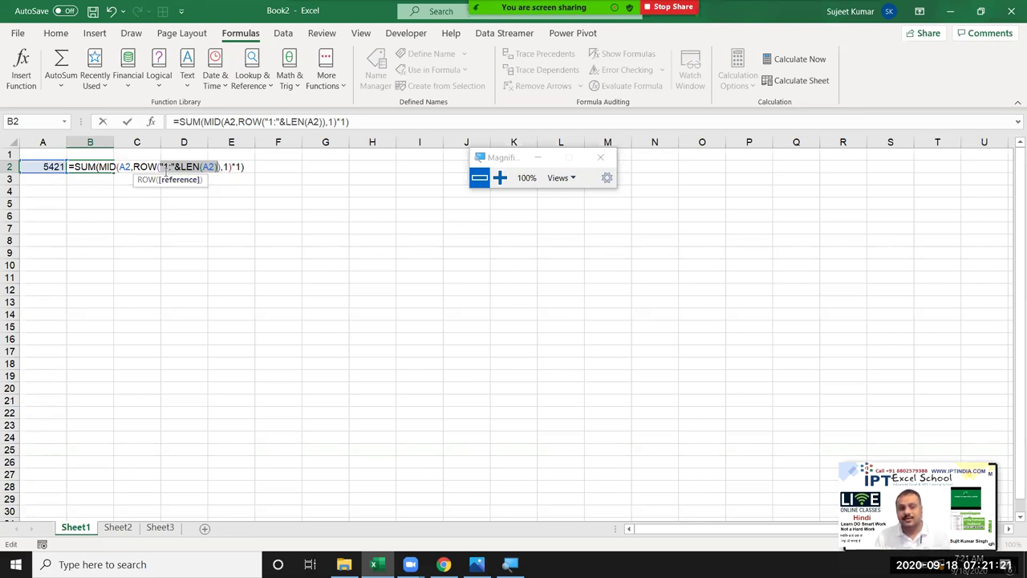
pyautogui.press('Left')
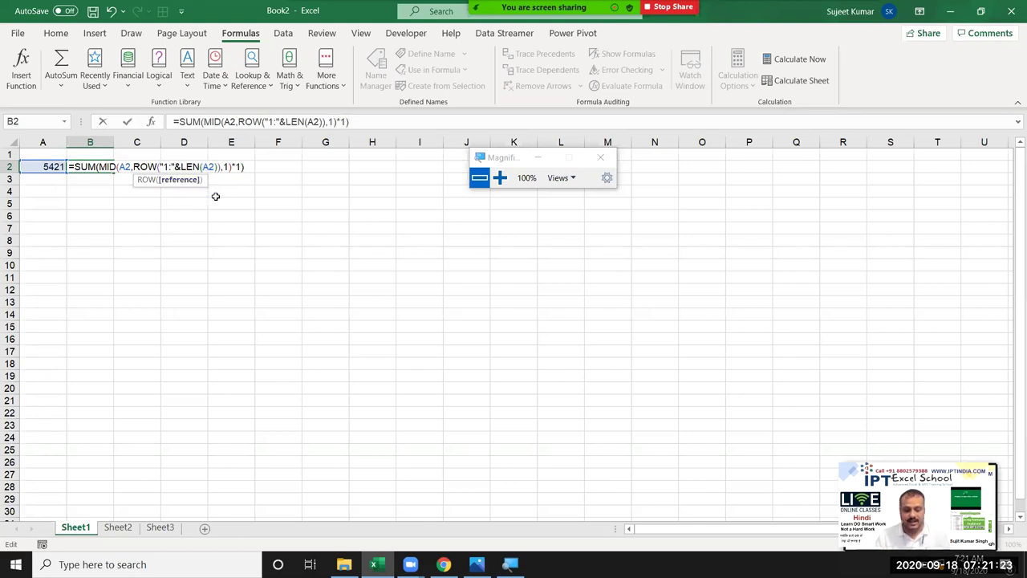
pyautogui.write('ind')
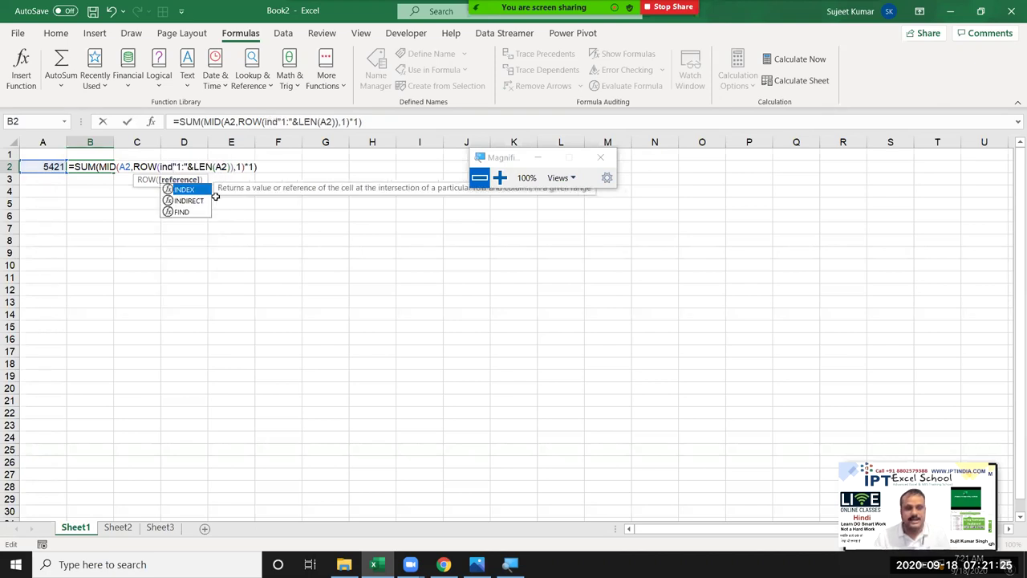
pyautogui.press('Down')
pyautogui.press('Tab')
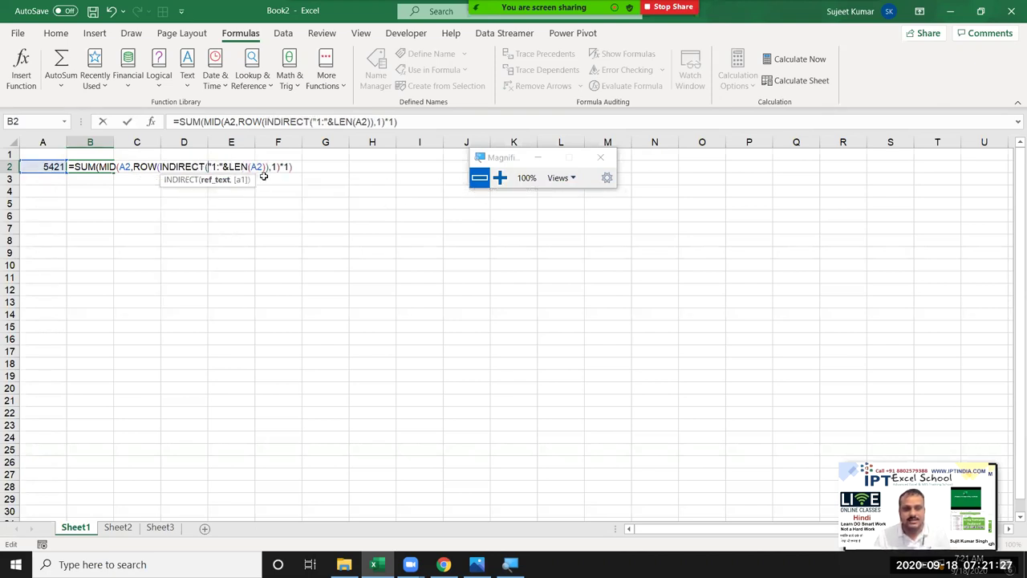
pyautogui.click(265, 167)
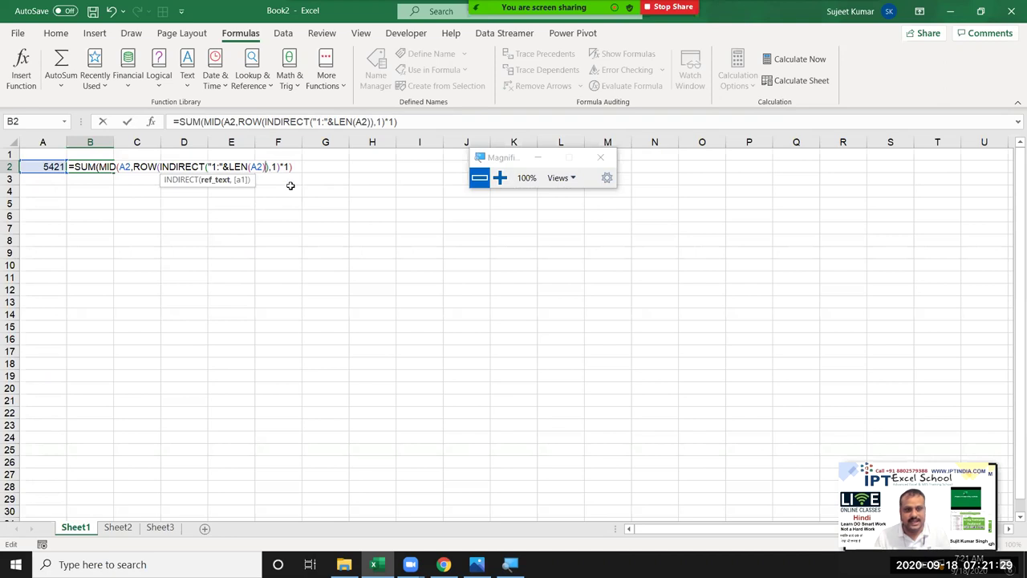
pyautogui.write(')')
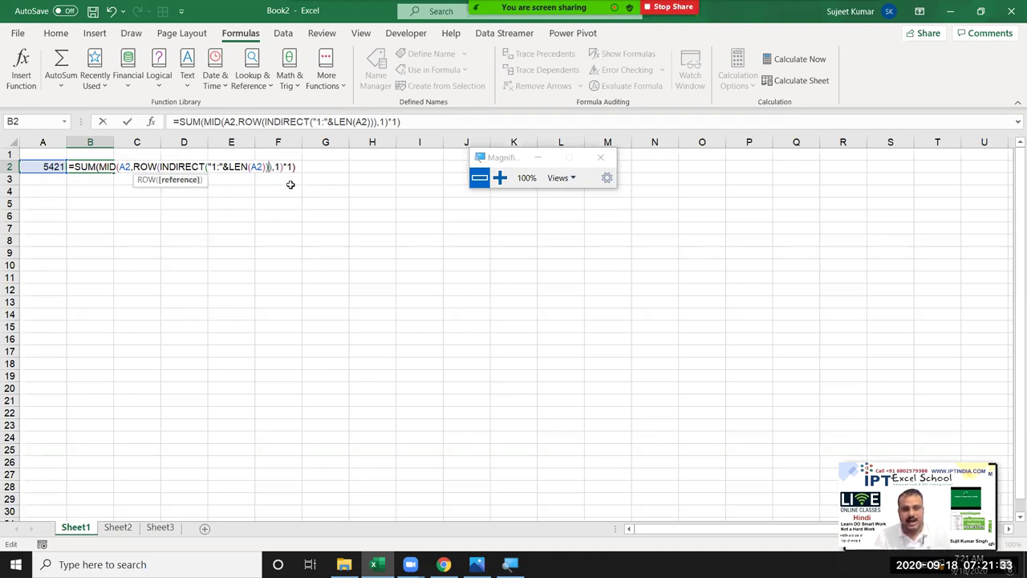
pyautogui.press('Return')
# Step: Try 13416545, 124 and then 15 in A2, leaving 15 so B2 shows 6
pyautogui.press('Up')
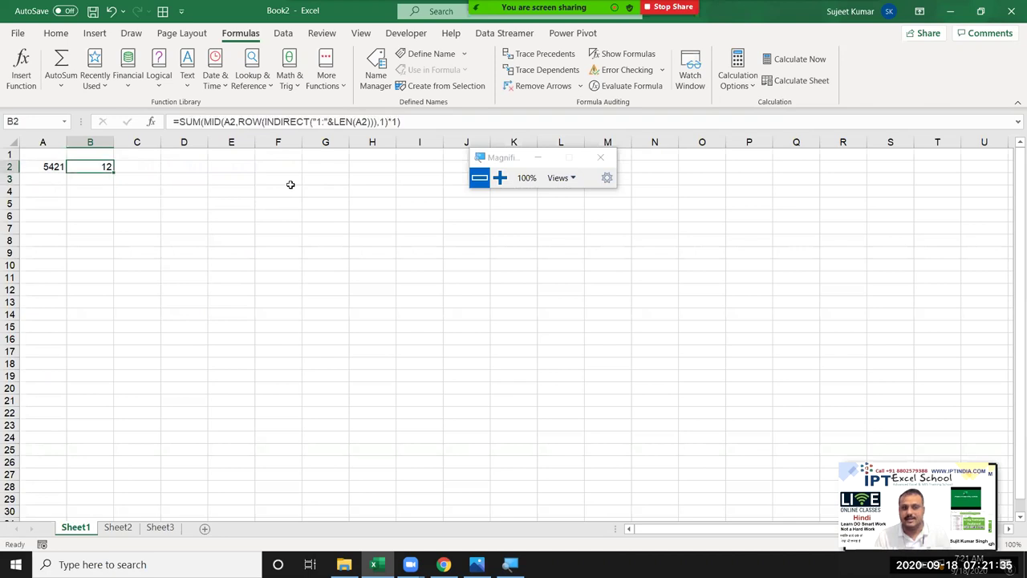
pyautogui.press('Left')
pyautogui.write('13416545')
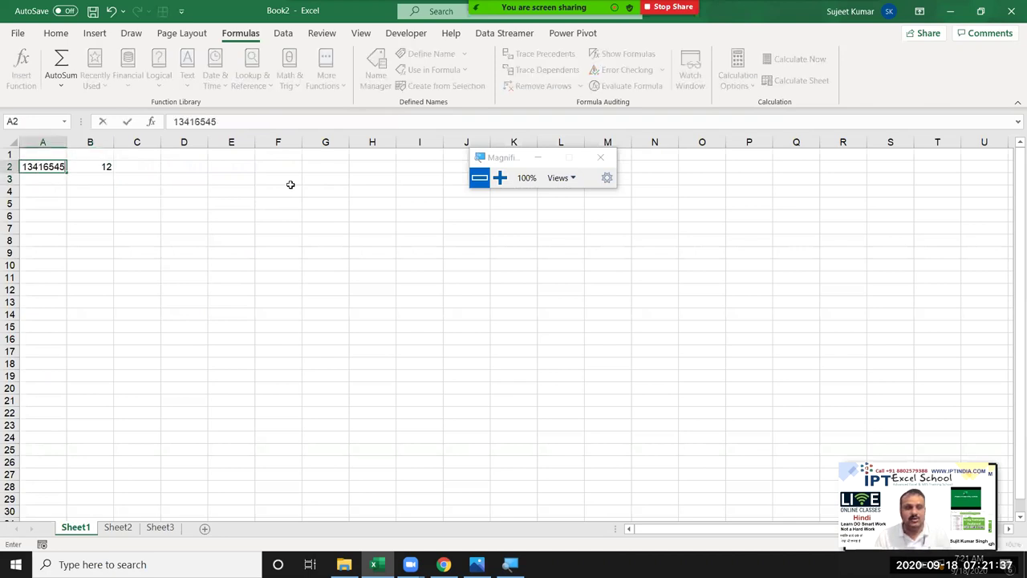
pyautogui.press('Return')
pyautogui.press('Up')
pyautogui.write('124')
pyautogui.press('Return')
pyautogui.press('Up')
pyautogui.press('Delete')
pyautogui.write('15')
pyautogui.press('Return')
pyautogui.press('Up')
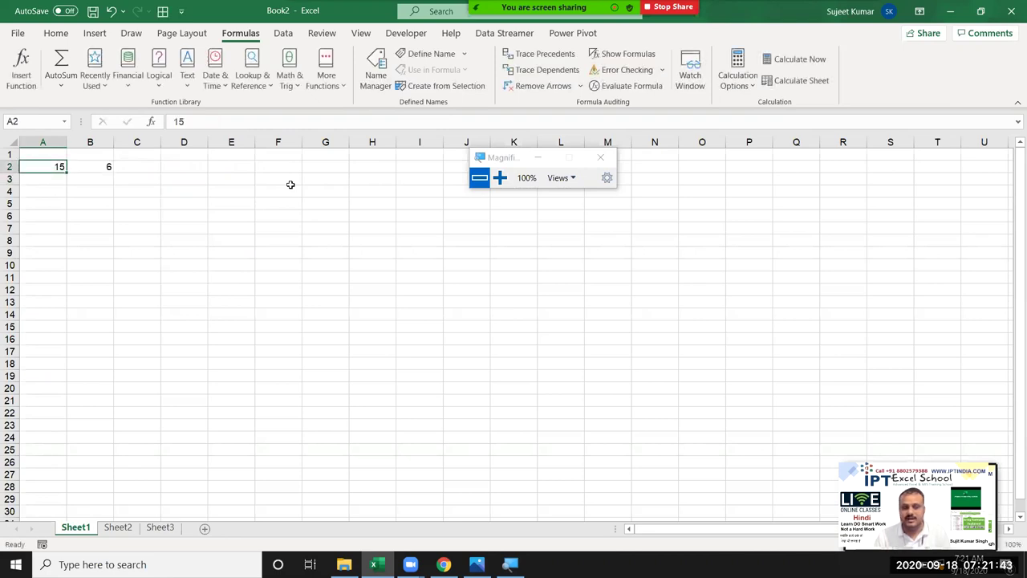
pyautogui.press('Right')
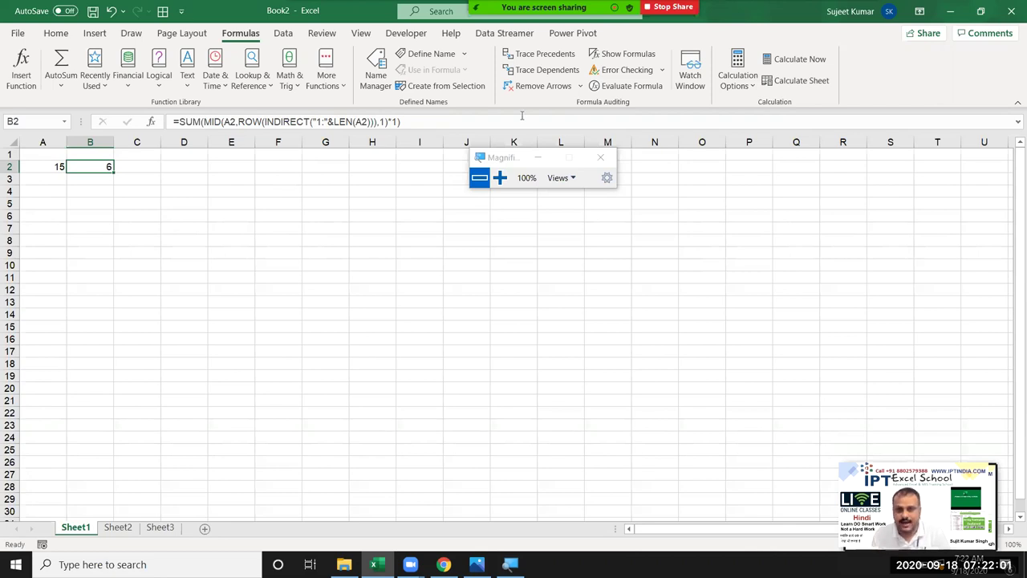
pyautogui.click(624, 86)
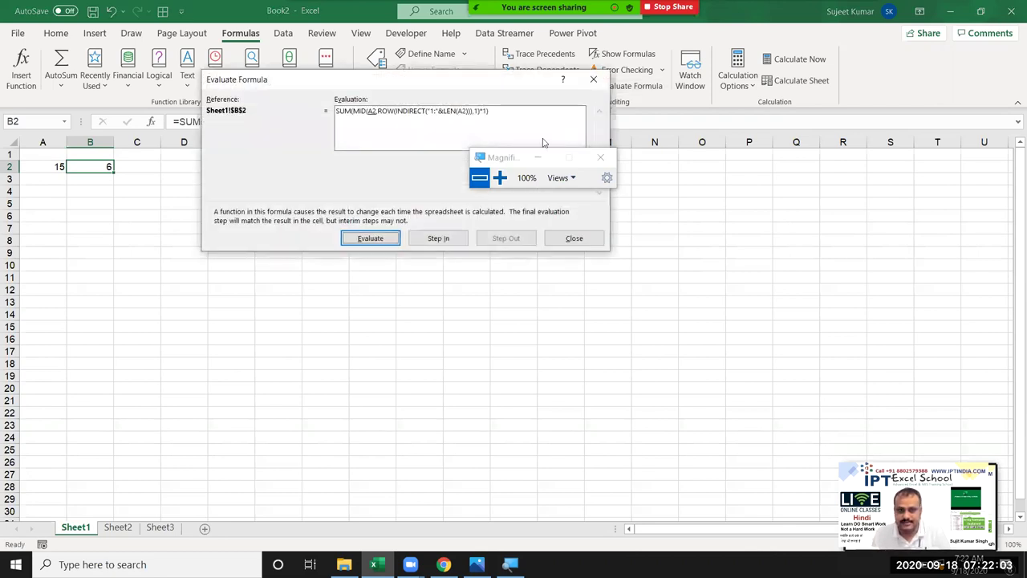
pyautogui.click(499, 178)
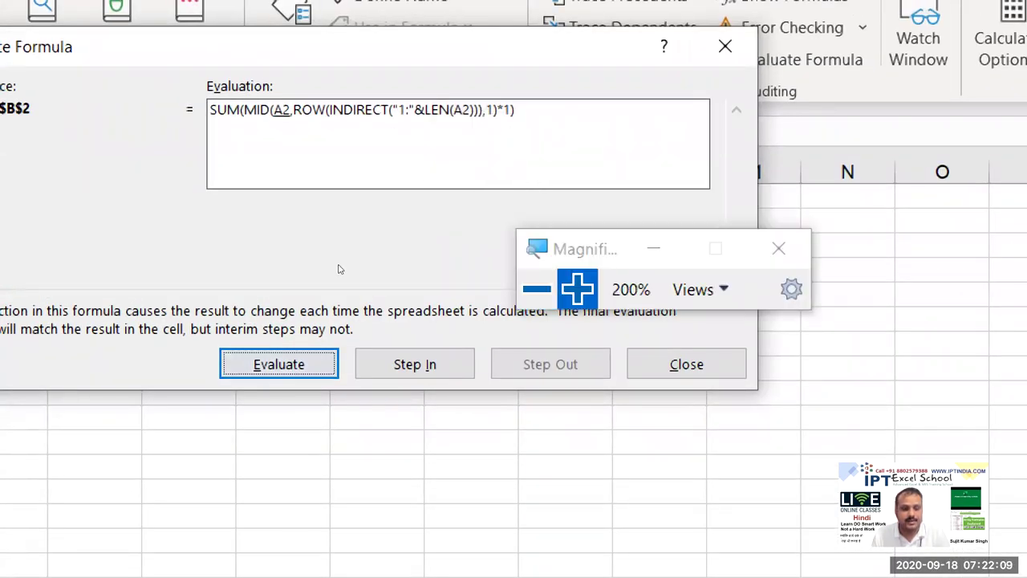
pyautogui.press('Return')
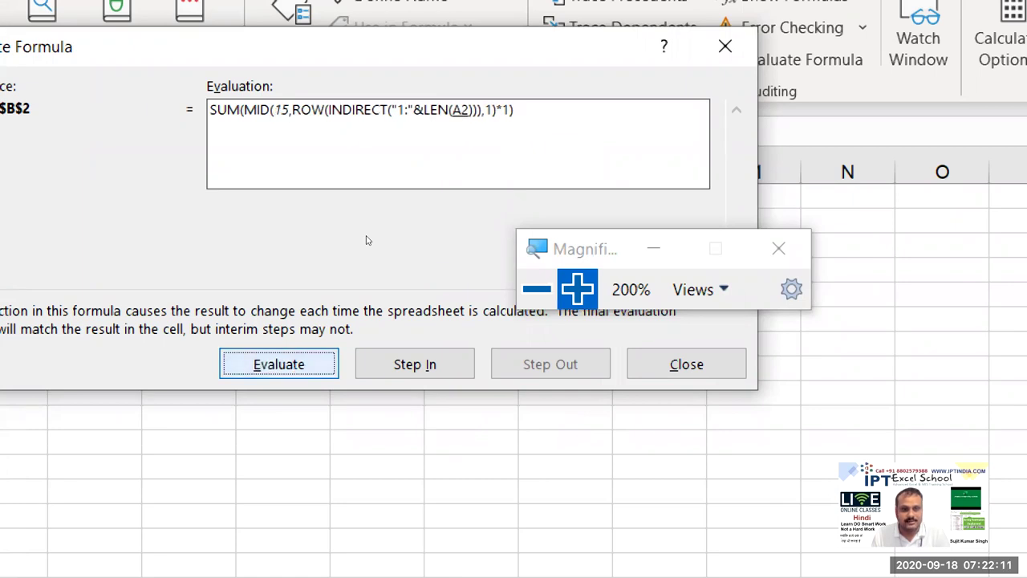
pyautogui.press('Return')
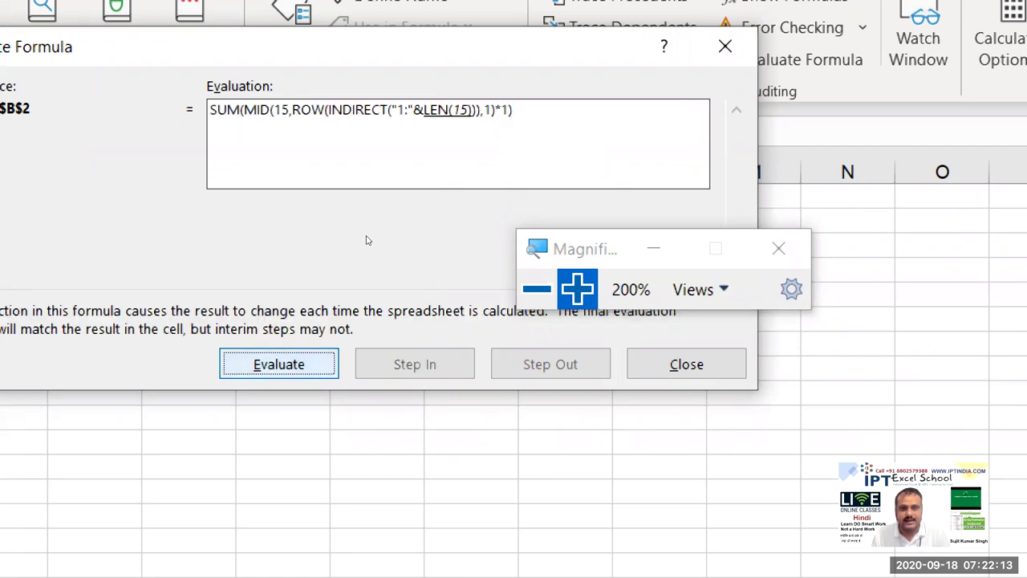
pyautogui.press('Return')
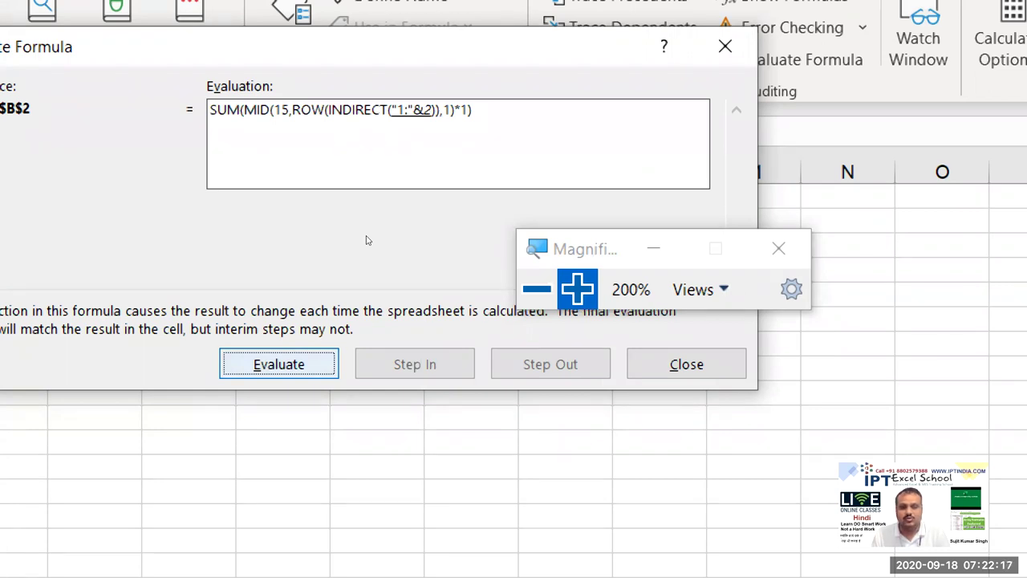
pyautogui.press('Return')
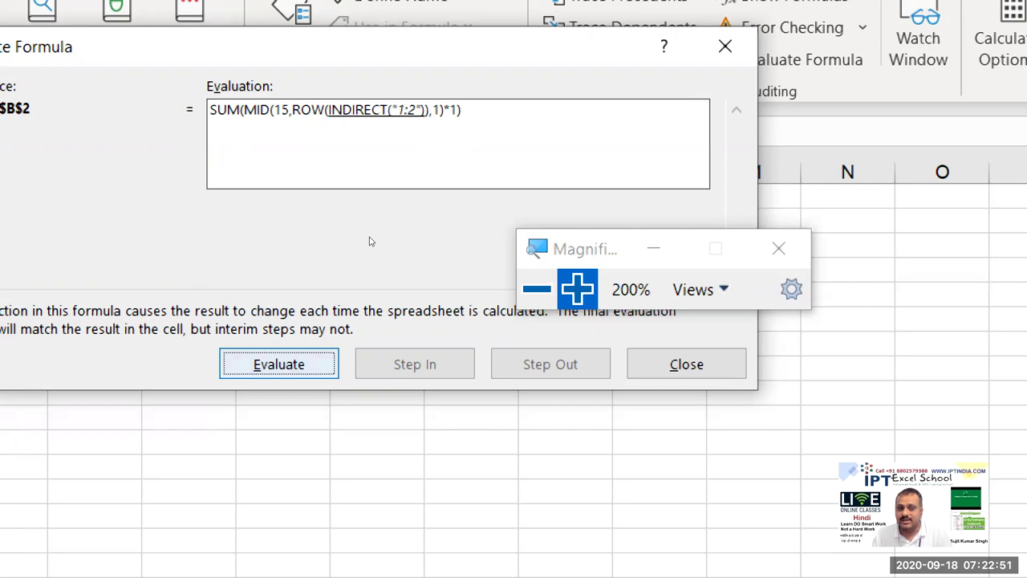
pyautogui.press('Return')
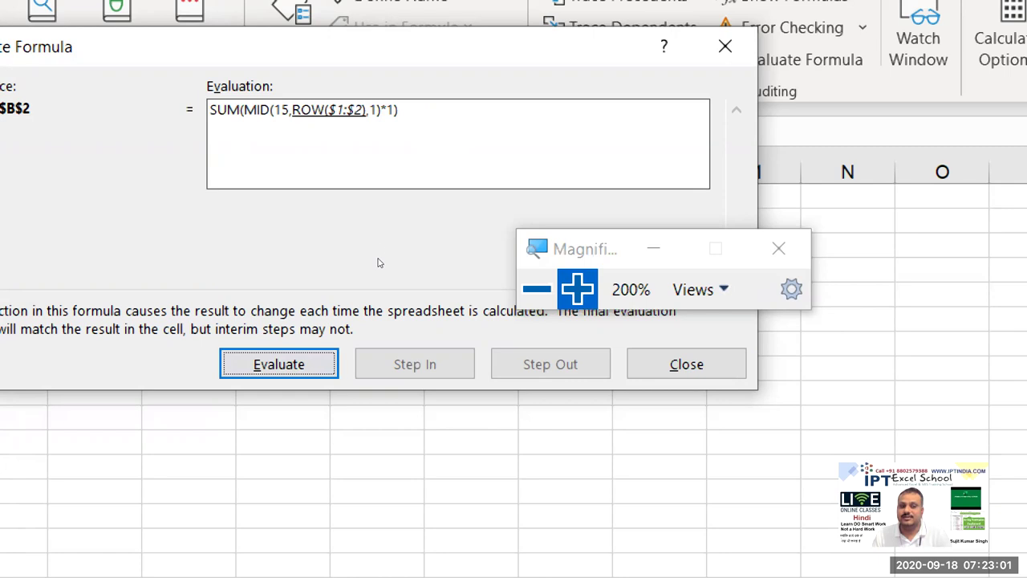
pyautogui.press('Return')
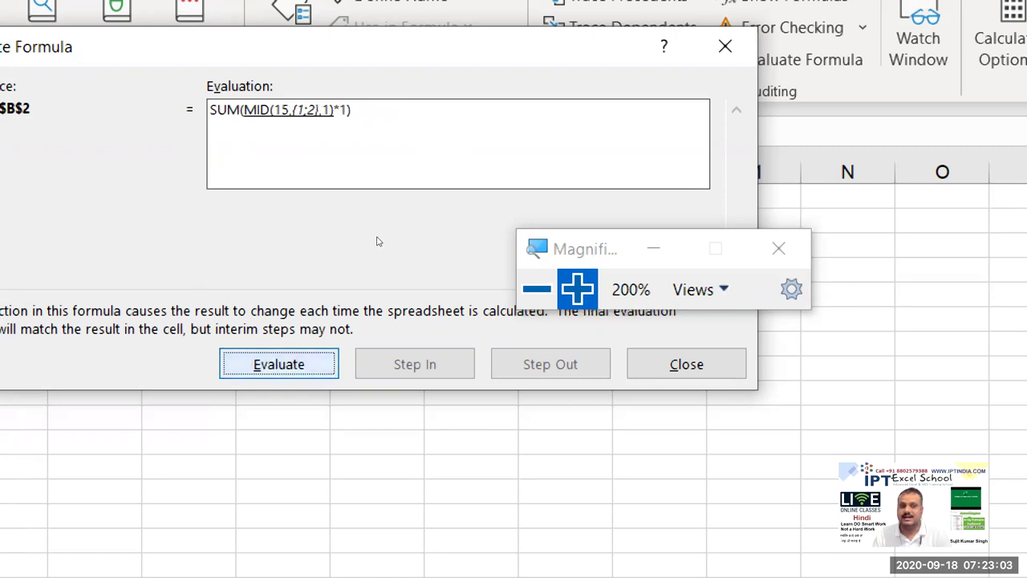
pyautogui.press('Return')
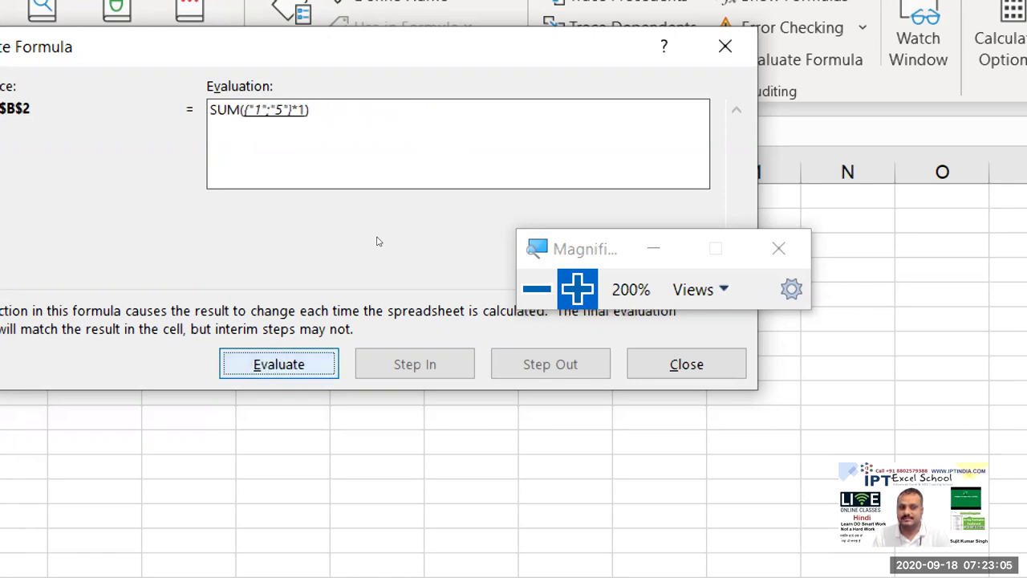
pyautogui.press('Return')
pyautogui.press('Return')
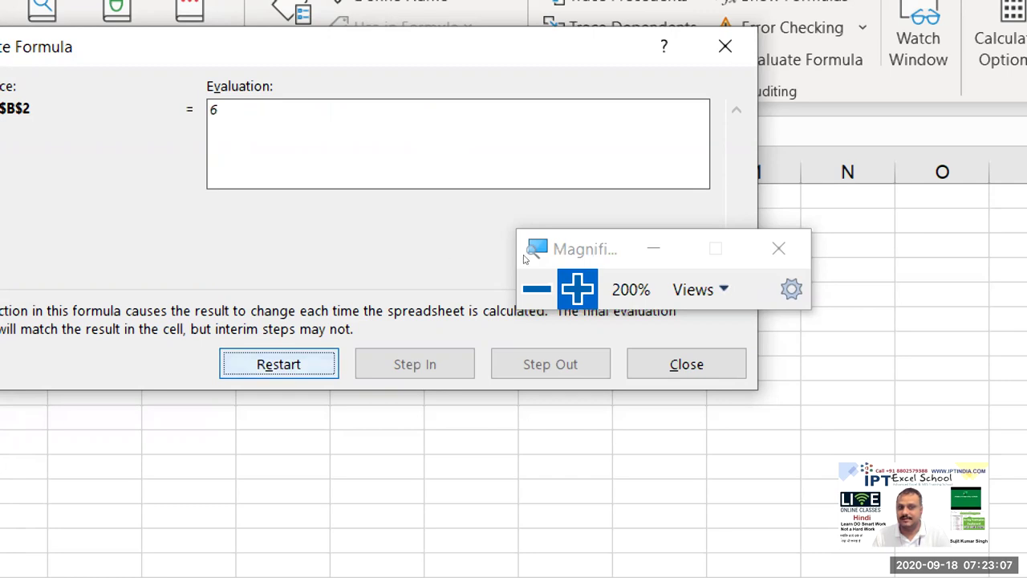
pyautogui.press('Tab')
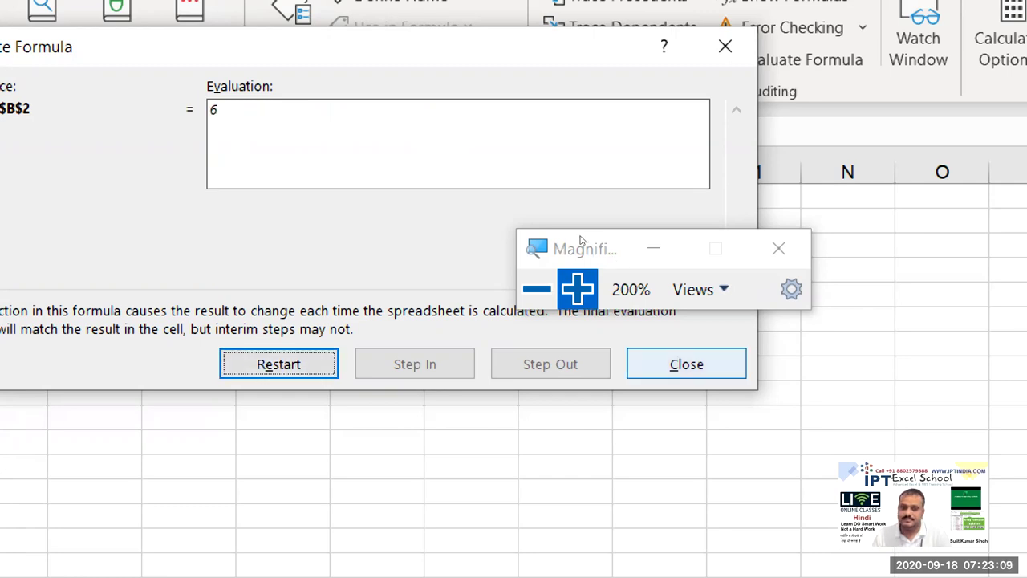
pyautogui.press('Return')
pyautogui.press('super+minus')
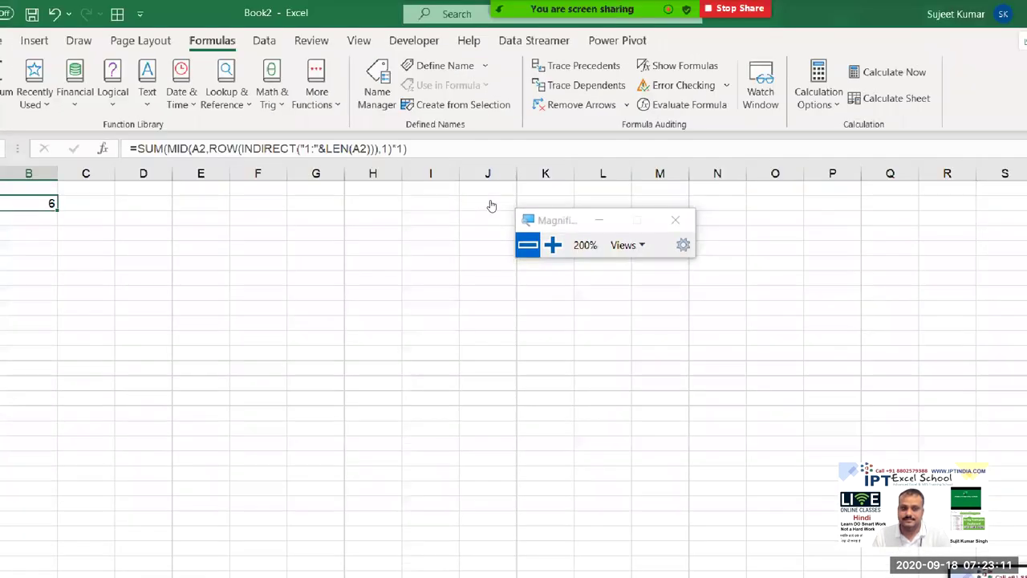
# Step: On Sheet3, enter the headers Name in A1 and Sales in B1
pyautogui.click(53, 170)
pyautogui.click(78, 168)
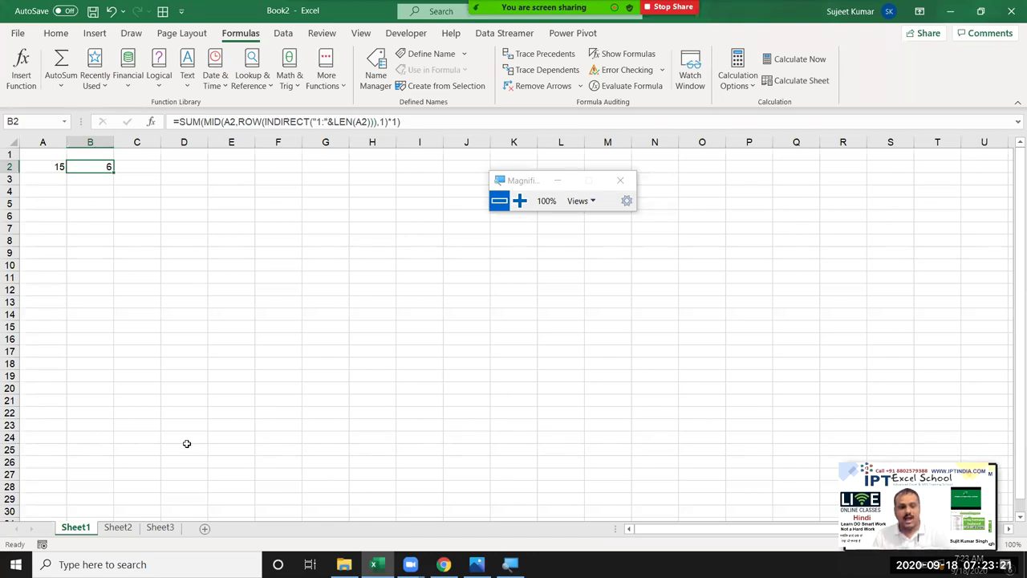
pyautogui.click(118, 527)
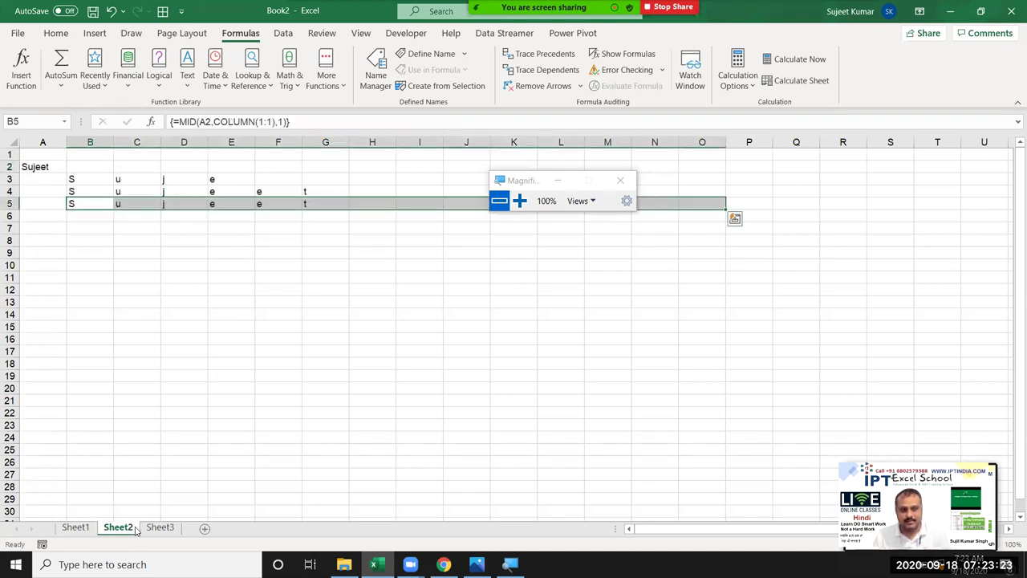
pyautogui.click(161, 527)
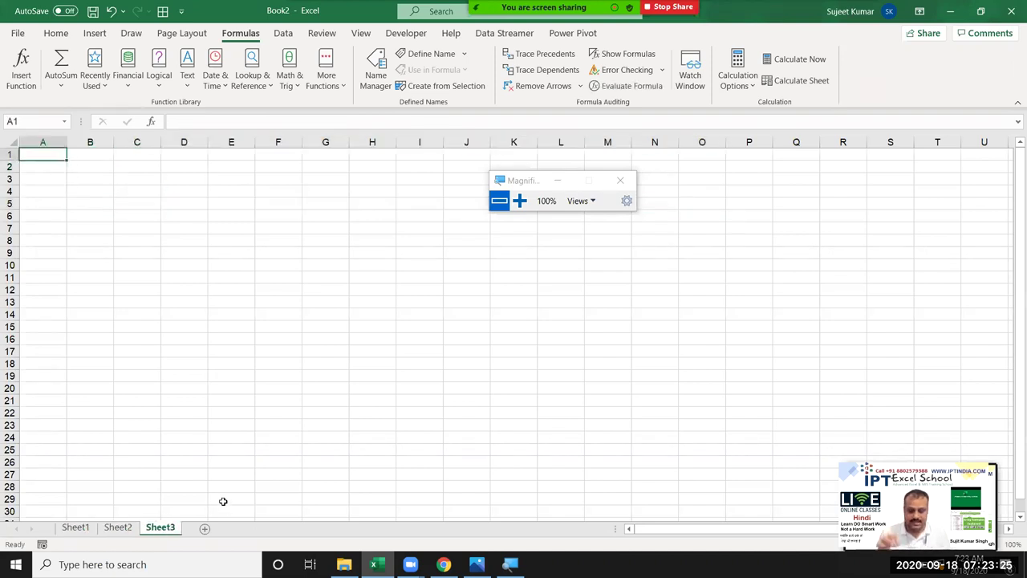
pyautogui.write('Name')
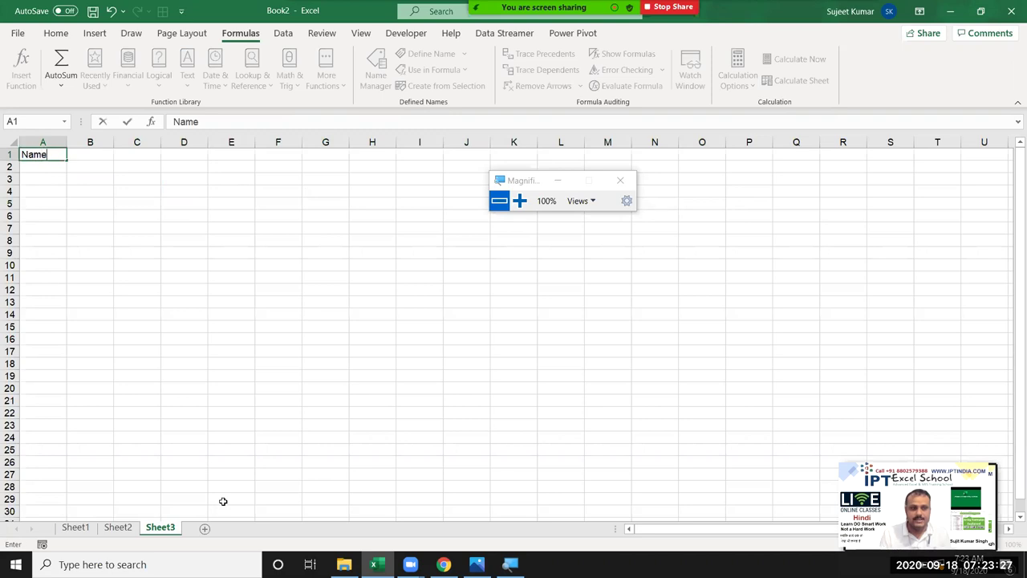
pyautogui.press('Return')
pyautogui.press('Up')
pyautogui.press('Right')
pyautogui.write('Sales')
pyautogui.press('Return')
# Step: Enter Puja in A2 and fill the names down column A to row 39
pyautogui.press('Left')
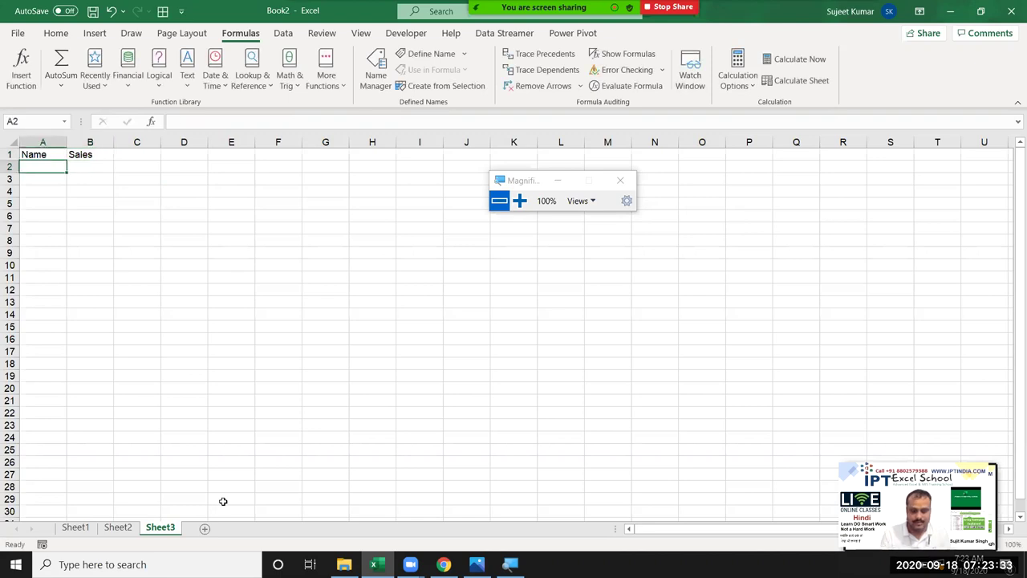
pyautogui.write('Puja')
pyautogui.click(122, 301)
pyautogui.click(53, 170)
pyautogui.moveTo(64, 171)
pyautogui.mouseDown()
pyautogui.moveTo(64, 518)
pyautogui.moveTo(64, 504)
pyautogui.mouseUp()
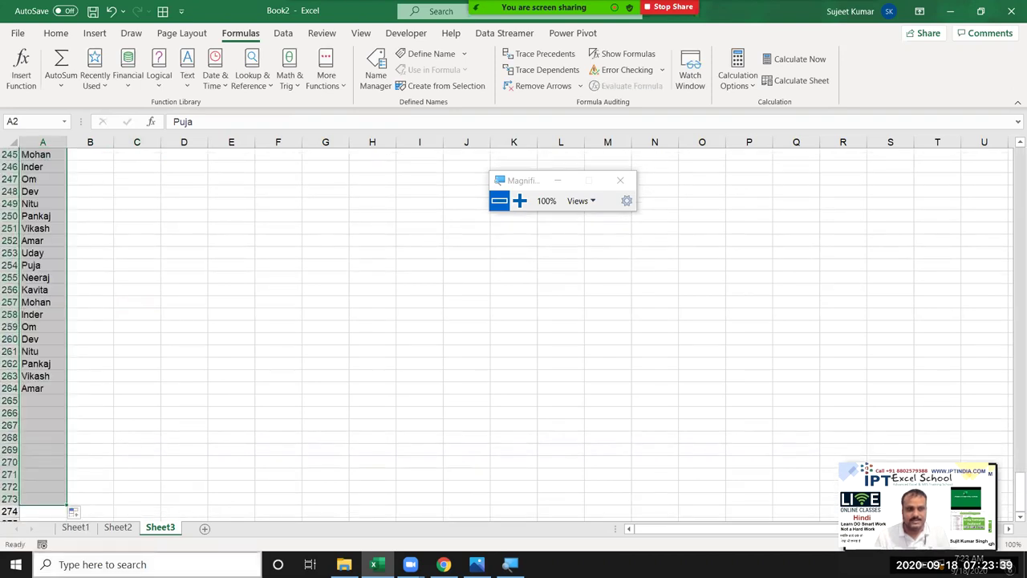
pyautogui.hotkey('ctrl', 'z')
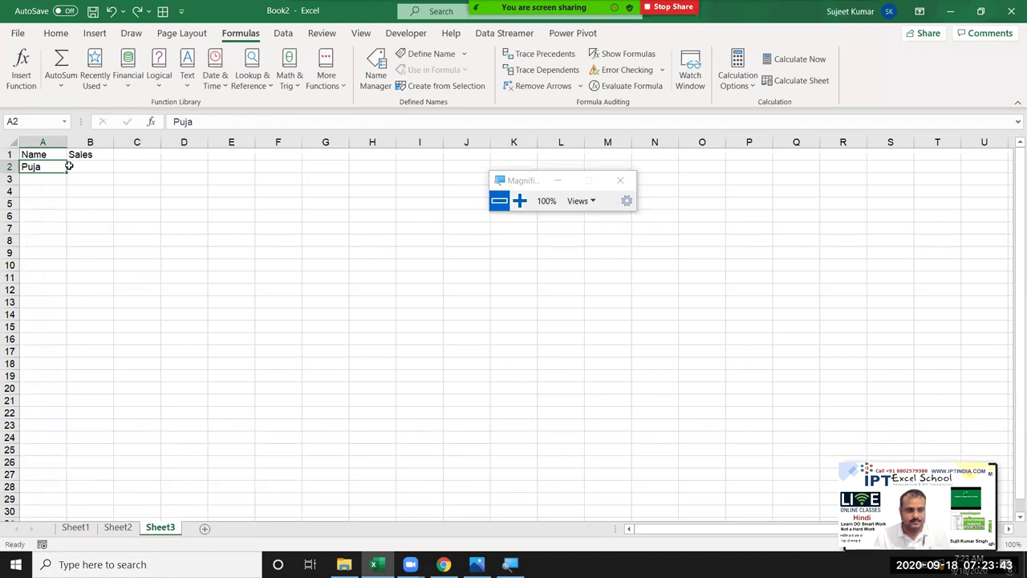
pyautogui.moveTo(67, 179); pyautogui.dragTo(31, 523)
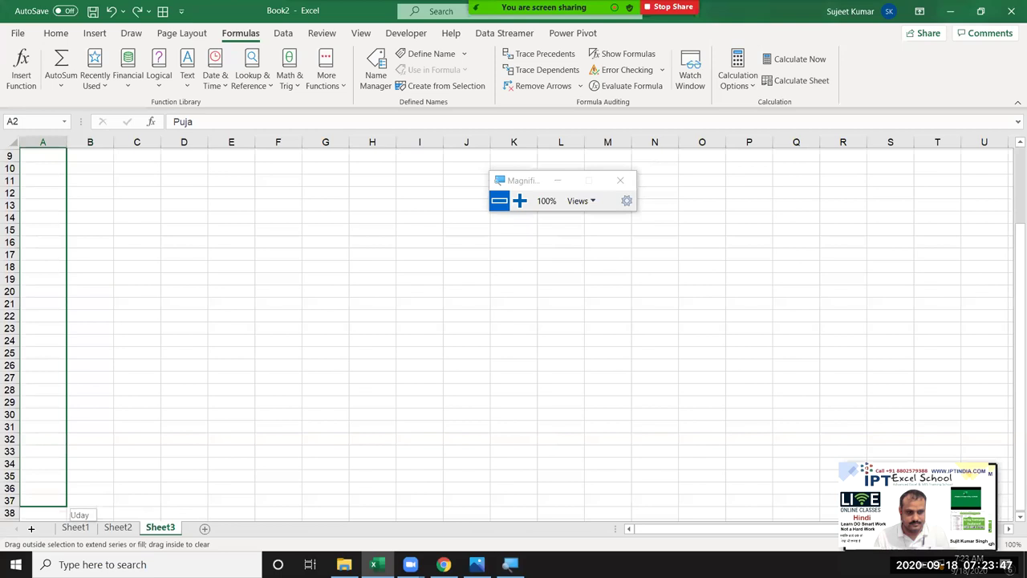
pyautogui.moveTo(30, 523); pyautogui.dragTo(77, 491)
pyautogui.hotkey('ctrl', 'Home')
# Step: Enter =RANDBETWEEN(10,90) in B2
pyautogui.press('Right')
pyautogui.press('Down')
pyautogui.write('=ra')
pyautogui.press('Down')
pyautogui.press('Down')
pyautogui.press('Down')
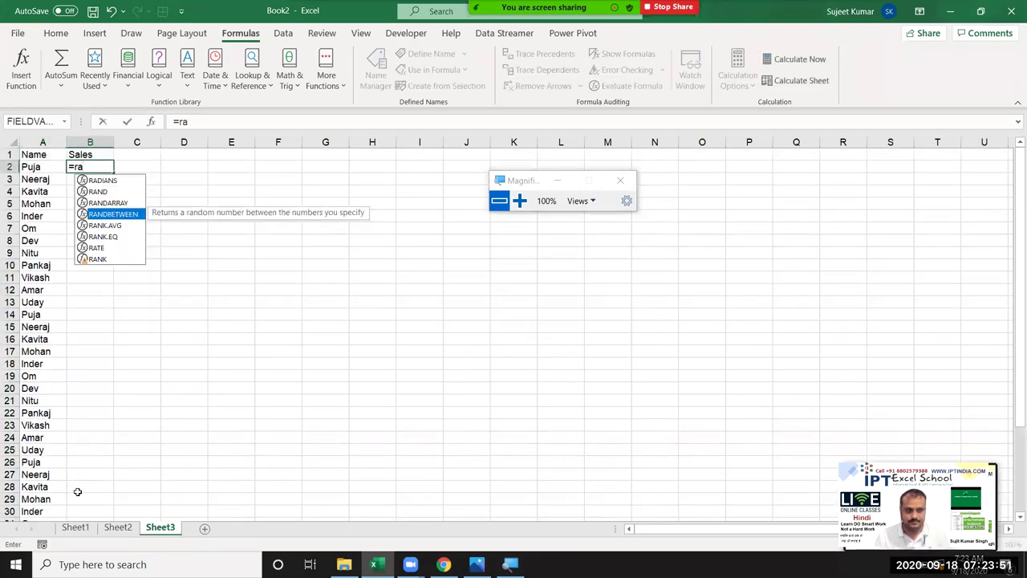
pyautogui.press('Tab')
pyautogui.write('10')
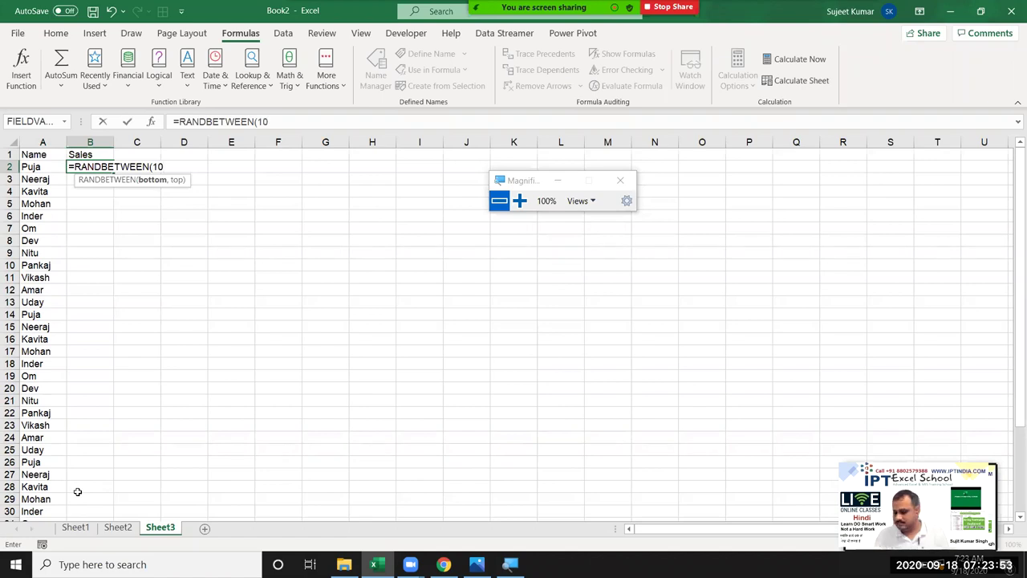
pyautogui.write(',90')
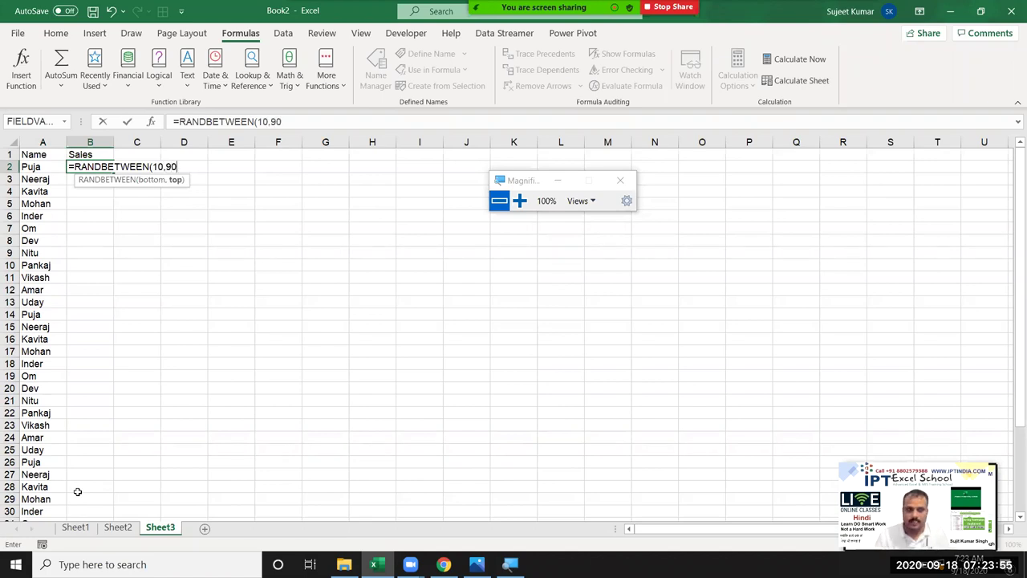
pyautogui.press('Return')
# Step: Fill the formula down the Sales column and paste it back as fixed values
pyautogui.click(102, 168)
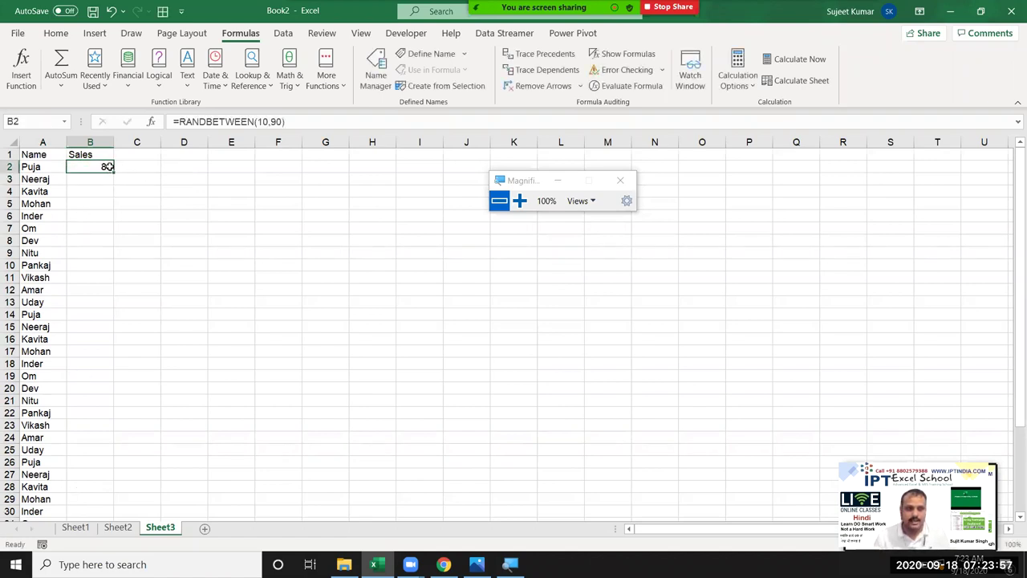
pyautogui.doubleClick(113, 171)
pyautogui.hotkey('ctrl', 'c')
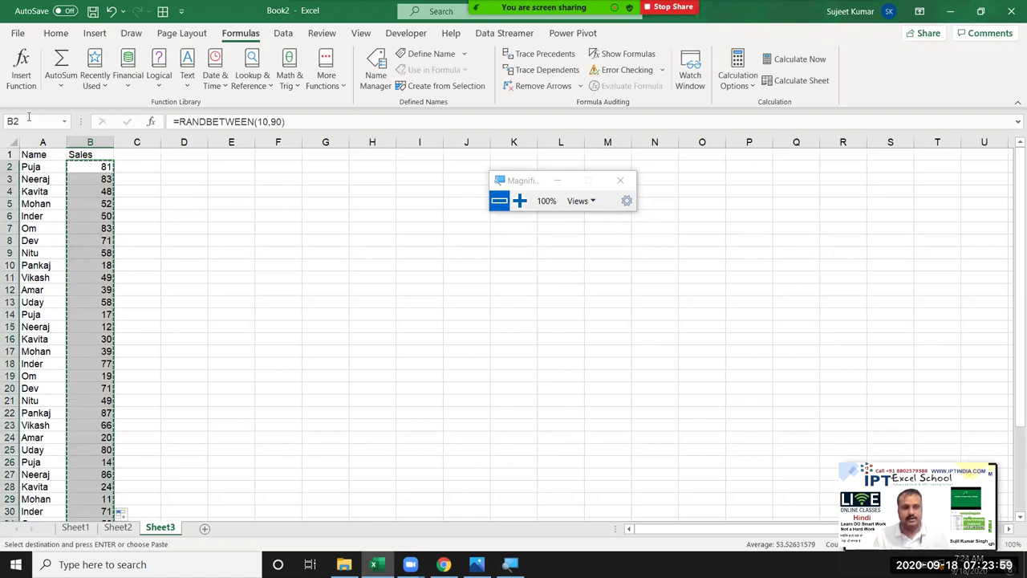
pyautogui.click(56, 35)
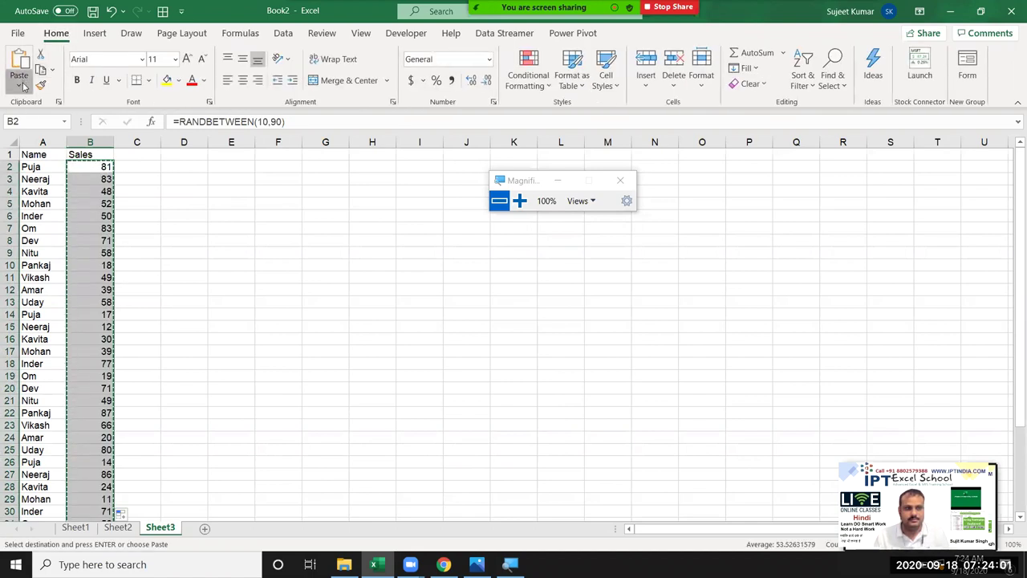
pyautogui.click(19, 85)
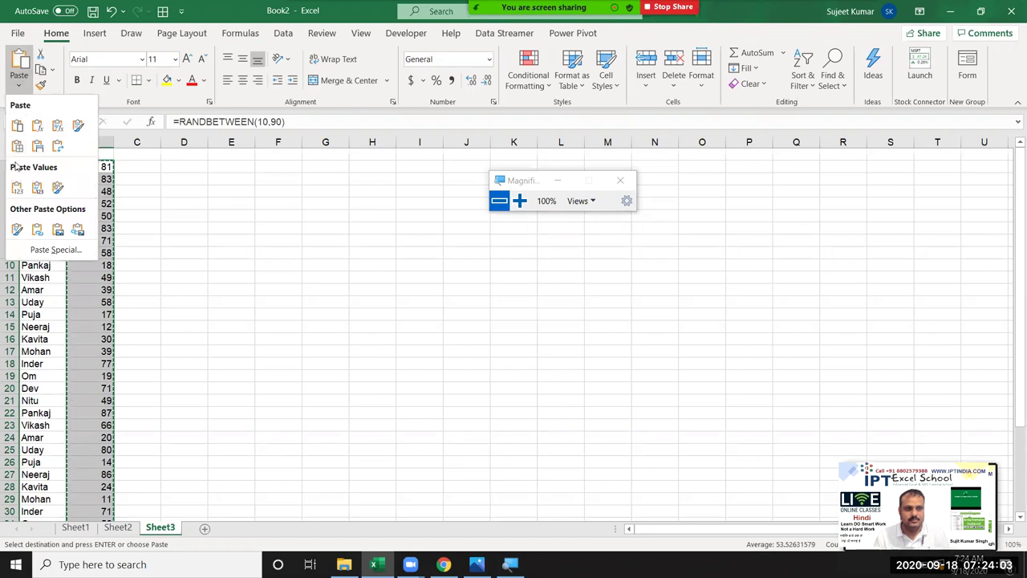
pyautogui.click(17, 187)
pyautogui.press('Escape')
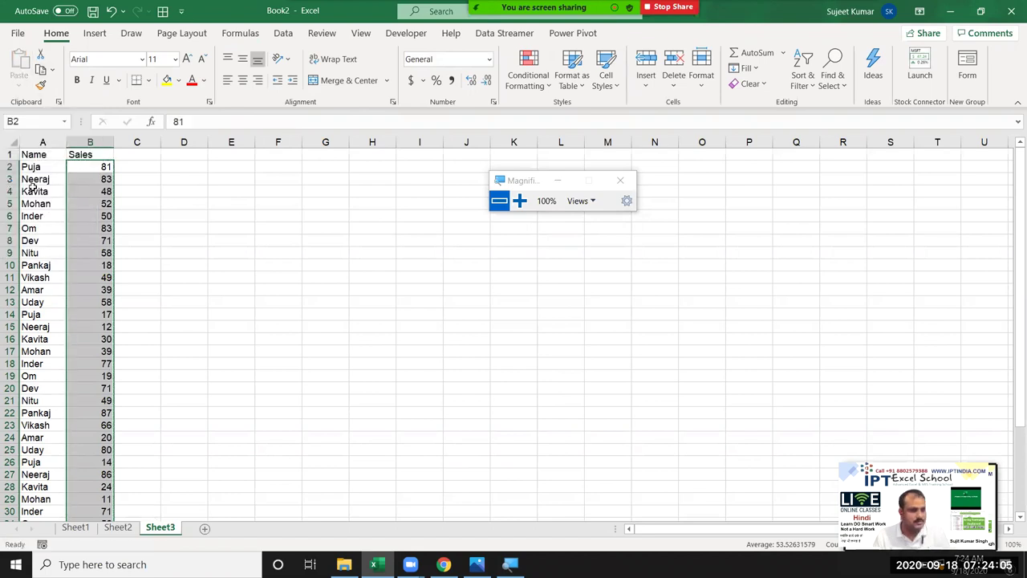
# Step: Enter Puja in E3 and =VLOOKUP(E3,A:B,2,0) in F3, returning 81
pyautogui.click(216, 184)
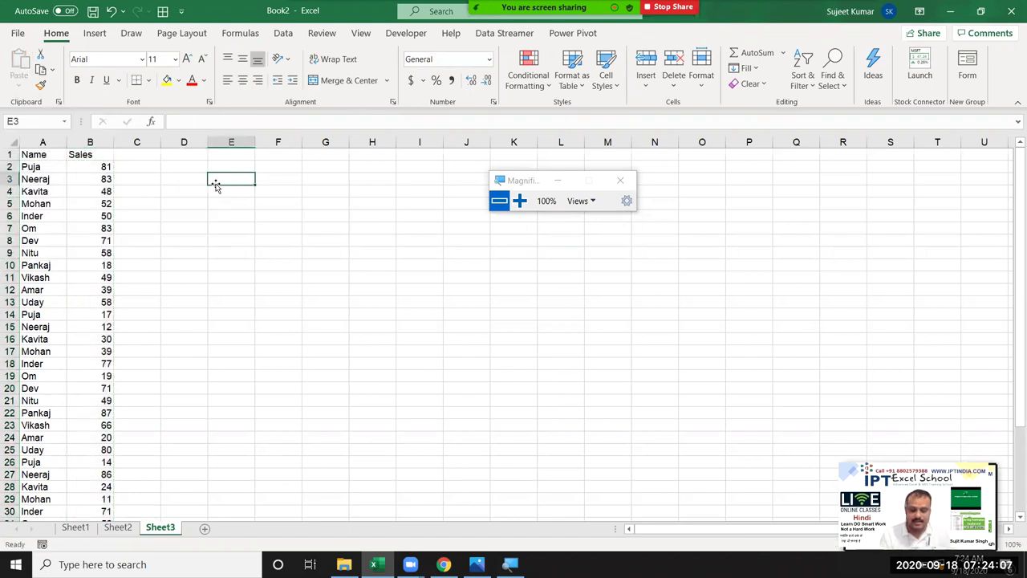
pyautogui.write('Puja')
pyautogui.press('Tab')
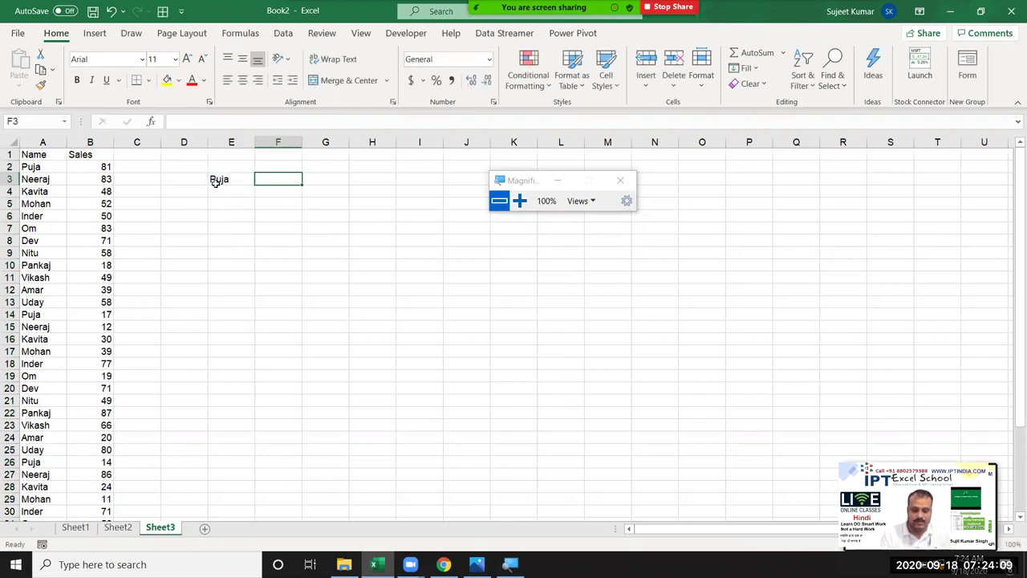
pyautogui.write('=f')
pyautogui.press('BackSpace')
pyautogui.press('BackSpace')
pyautogui.write('=vl')
pyautogui.press('Tab')
pyautogui.click(215, 183)
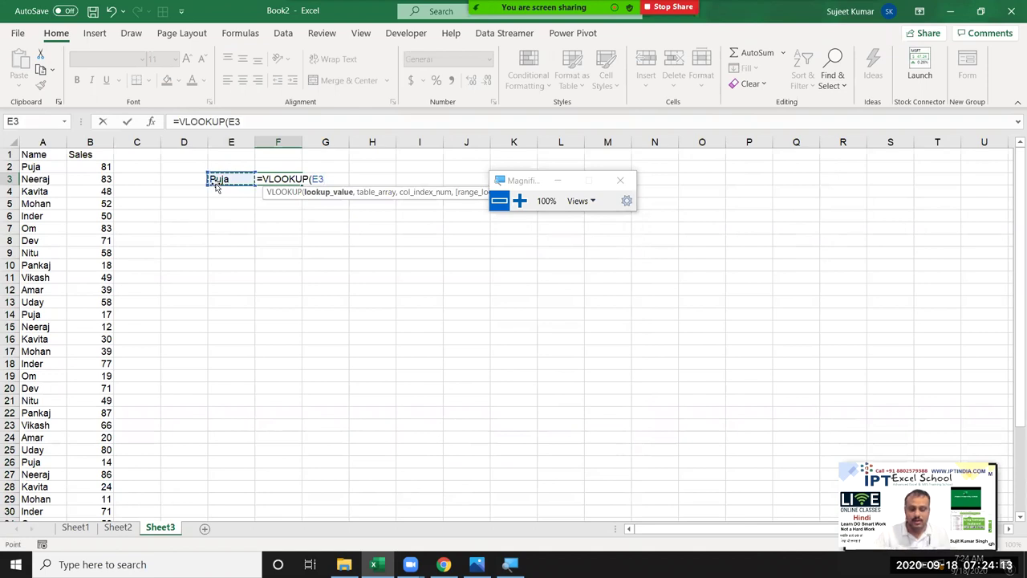
pyautogui.write(',')
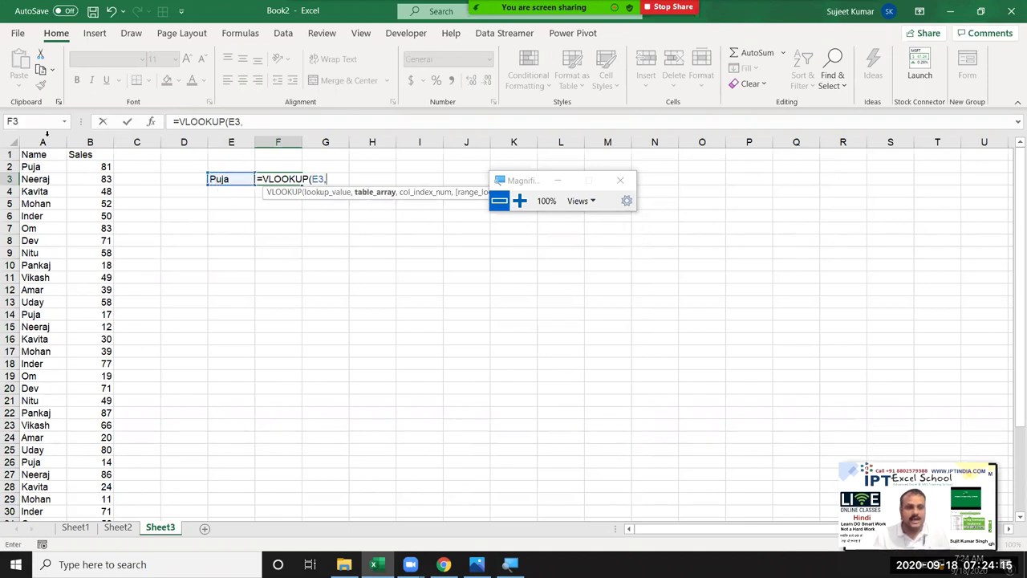
pyautogui.moveTo(47, 142); pyautogui.dragTo(77, 141)
pyautogui.write(',2,0')
pyautogui.press('Return')
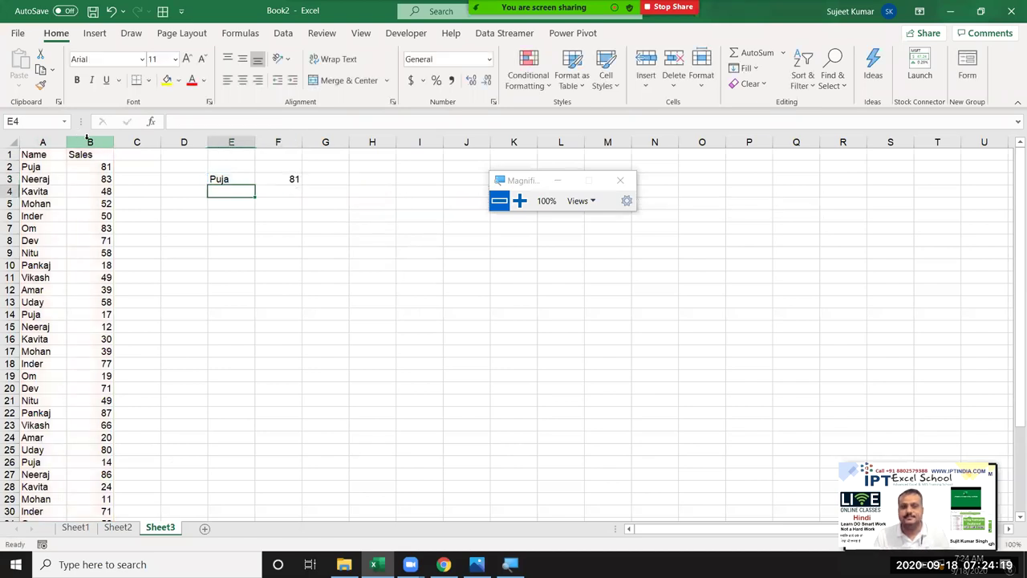
# Step: Jump to the last name row to check Puja's final sales value in row 38
pyautogui.click(231, 214)
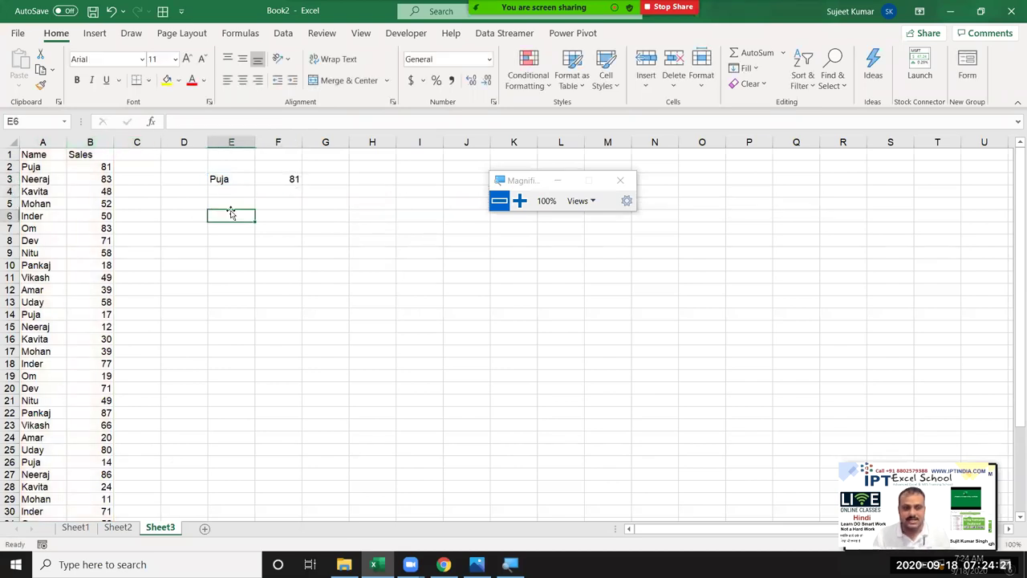
pyautogui.press('Up')
pyautogui.press('Up')
pyautogui.press('Up')
pyautogui.press('Right')
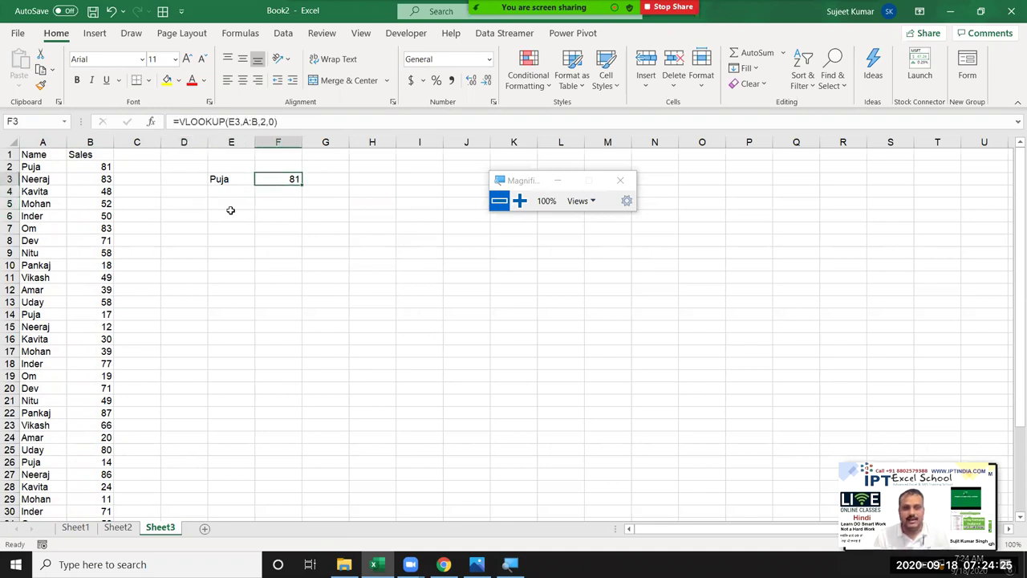
pyautogui.press('Left')
pyautogui.press('Left')
pyautogui.press('Left')
pyautogui.press('Left')
pyautogui.press('Left')
pyautogui.hotkey('ctrl', 'Down')
pyautogui.press('Up')
pyautogui.press('Right')
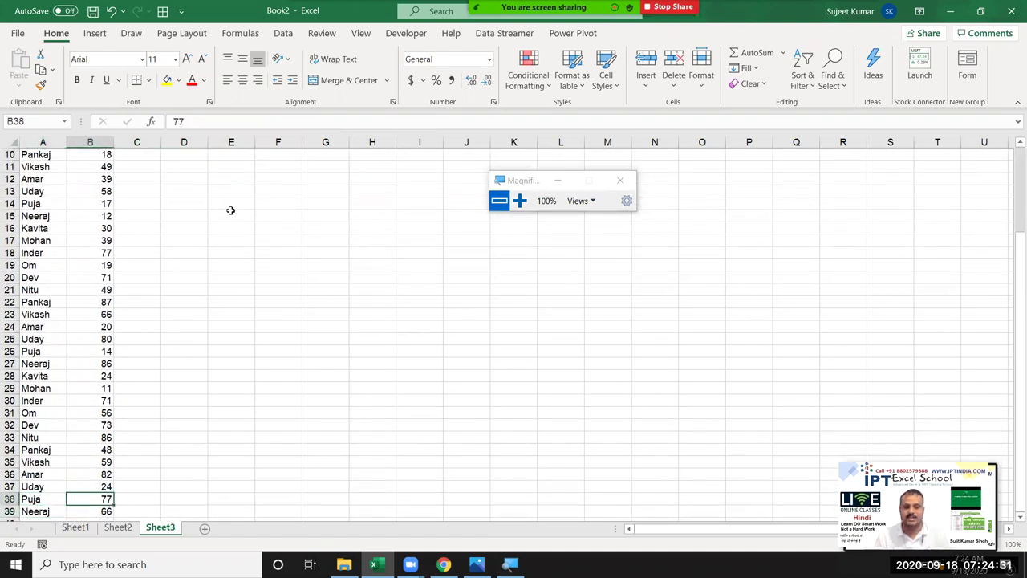
pyautogui.press('Right')
pyautogui.press('Right')
pyautogui.press('Right')
pyautogui.press('Right')
# Step: In F4, begin =MAX(IF( with the name range A2:A39
pyautogui.hotkey('ctrl', 'Up')
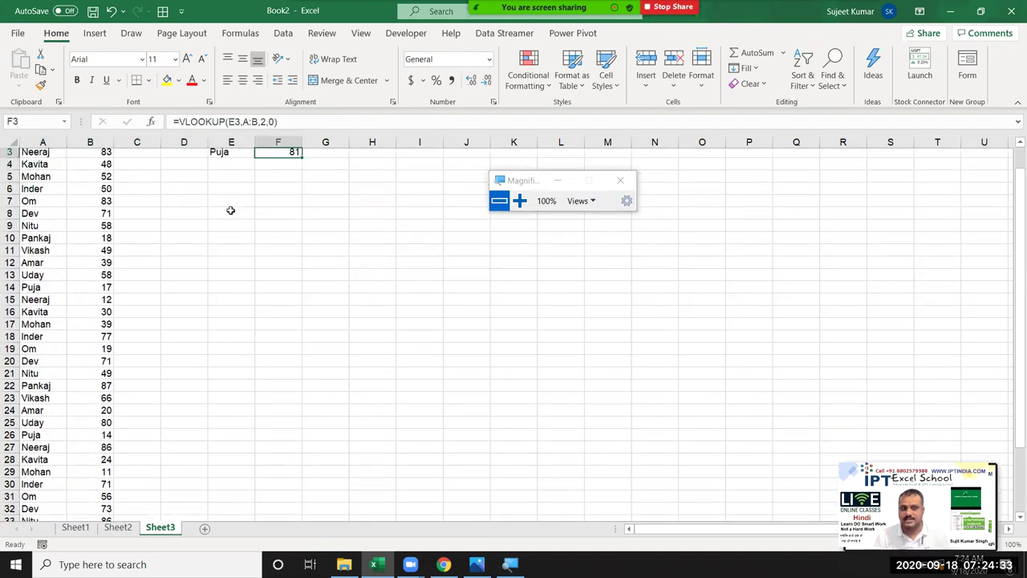
pyautogui.hotkey('ctrl', 'Up')
pyautogui.press('Down')
pyautogui.press('Down')
pyautogui.press('Down')
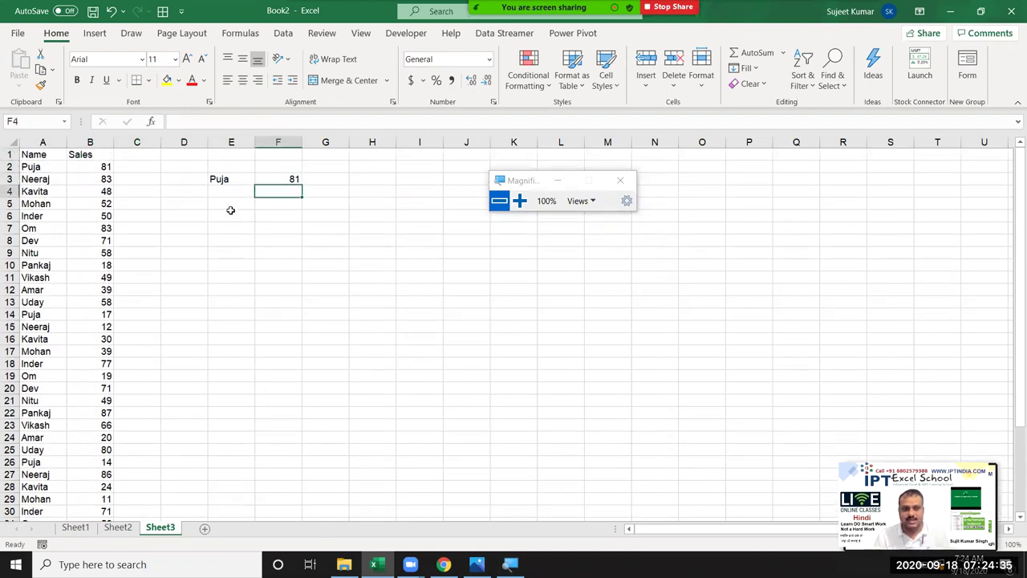
pyautogui.write('=m')
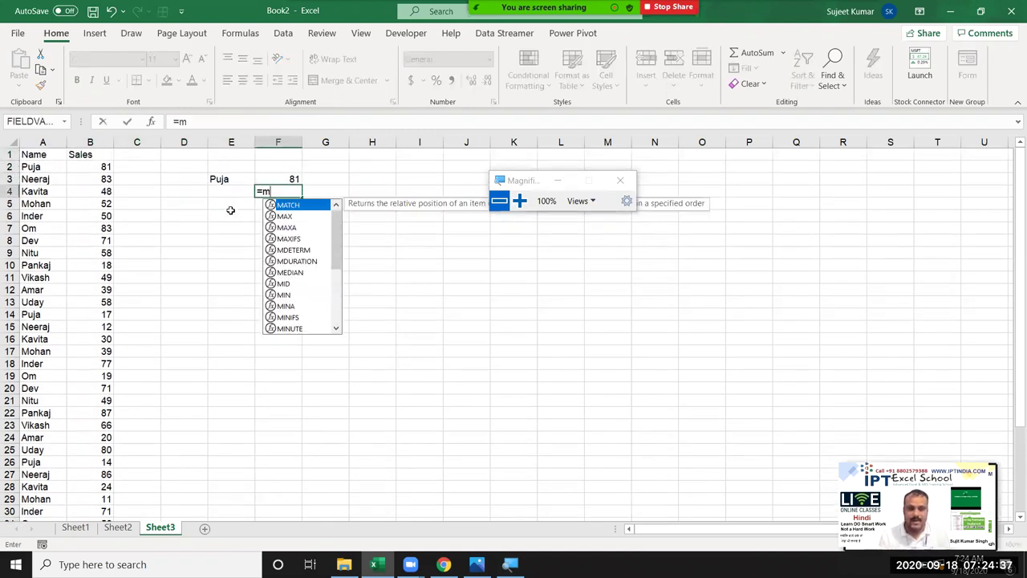
pyautogui.write('ax')
pyautogui.press('Tab')
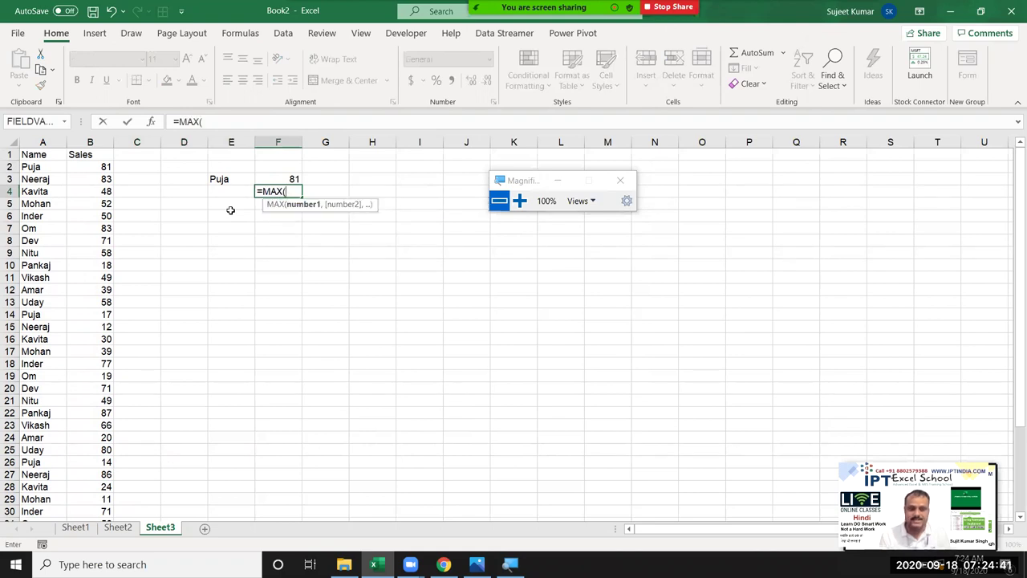
pyautogui.write('if')
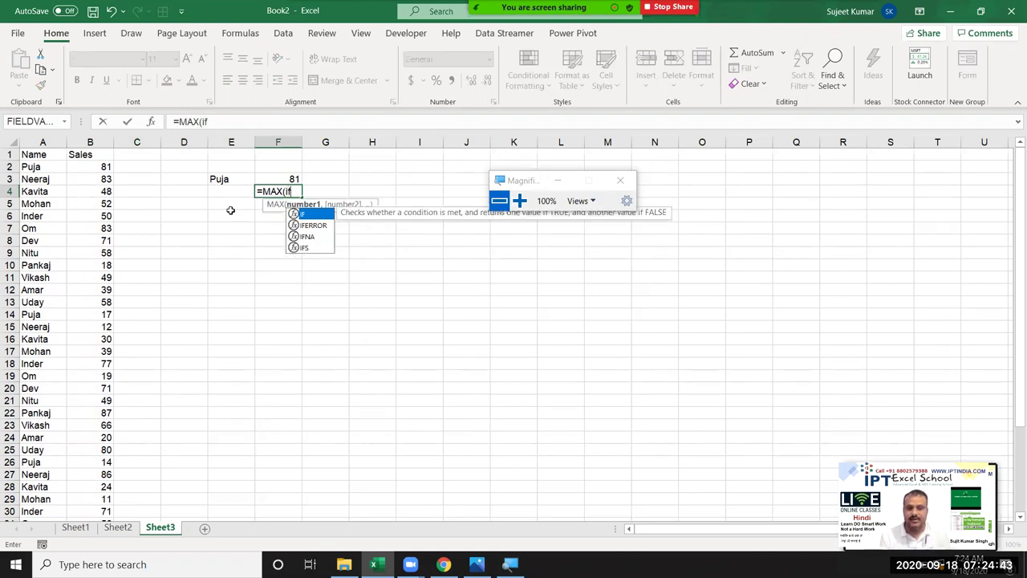
pyautogui.press('Tab')
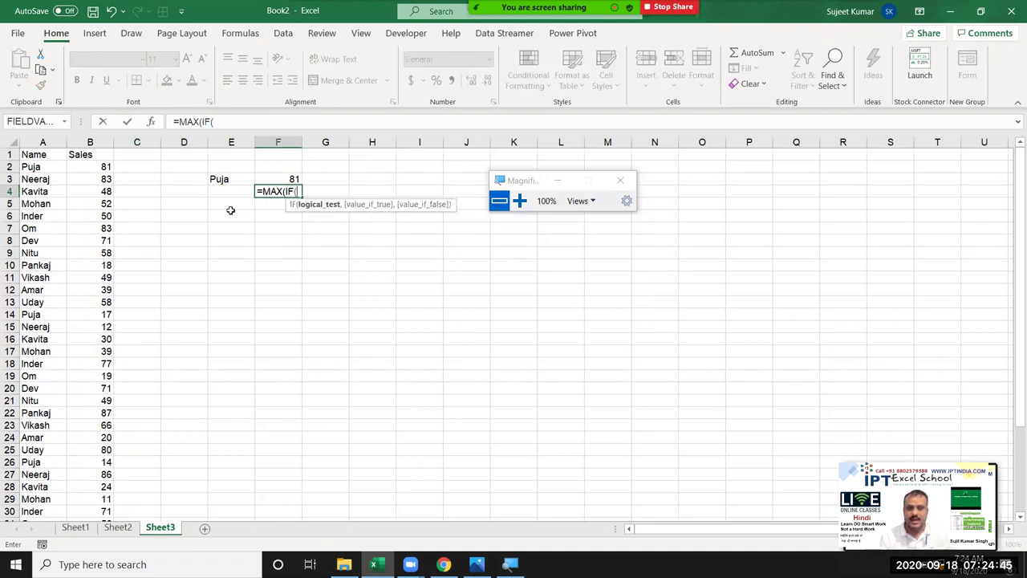
pyautogui.press('Left')
pyautogui.press('Left')
pyautogui.press('Left')
pyautogui.press('Left')
pyautogui.press('Left')
pyautogui.press('Up')
pyautogui.press('Up')
pyautogui.hotkey('ctrl', 'shift', 'Down')
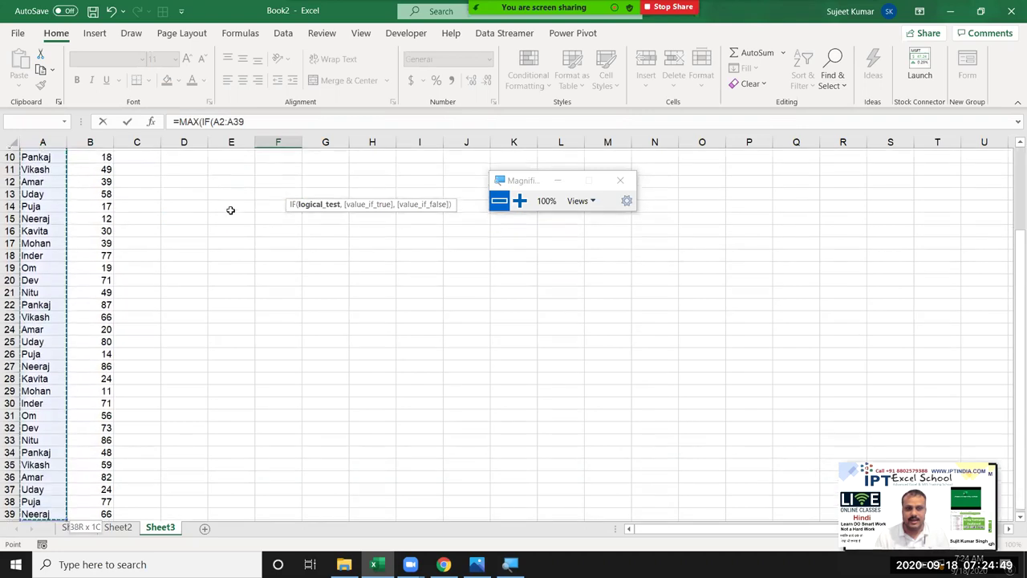
# Step: Complete the condition =E3 with ROW(A2:A39) so F4 returns 38
pyautogui.write('=')
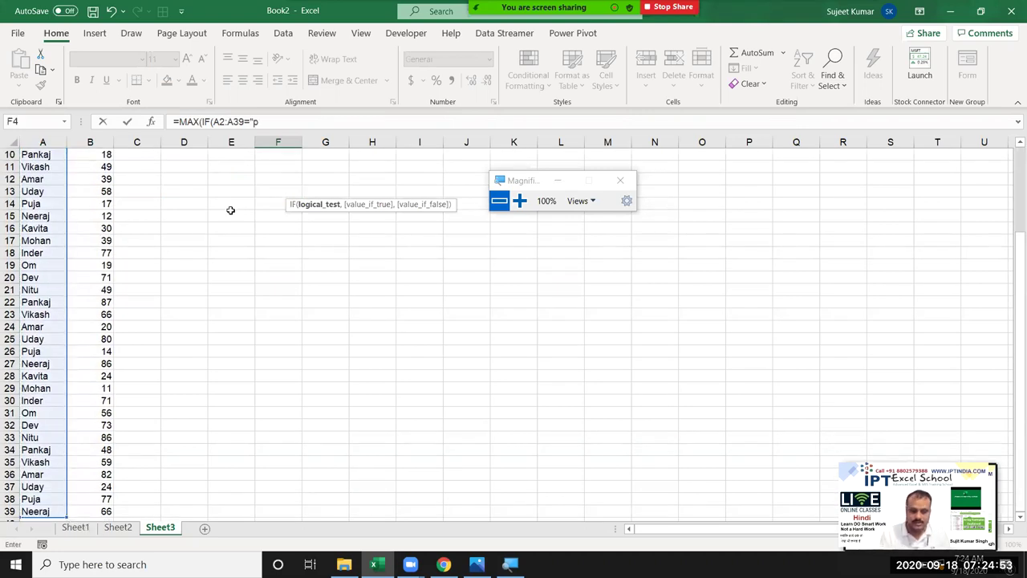
pyautogui.press('Up')
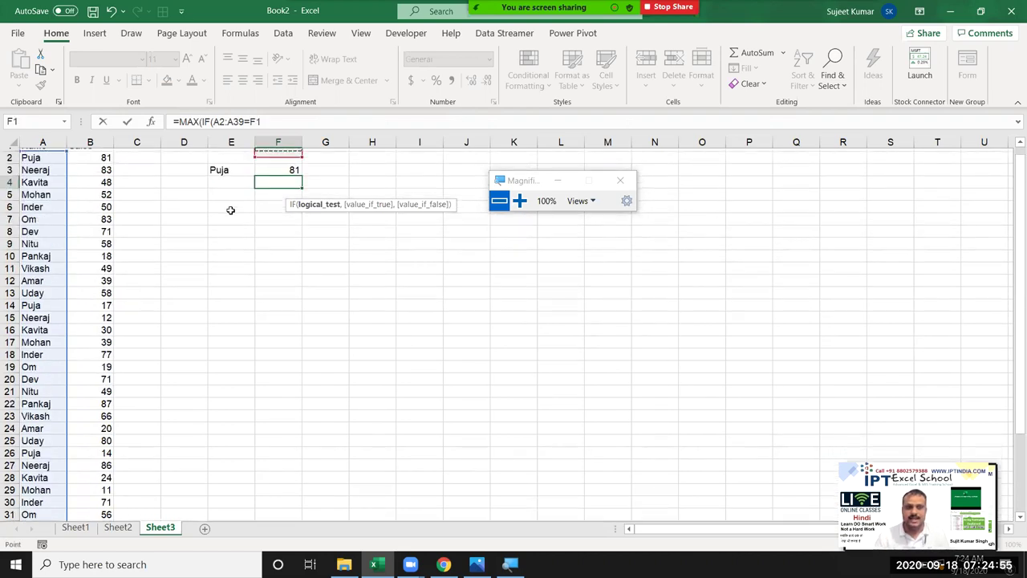
pyautogui.press('Left')
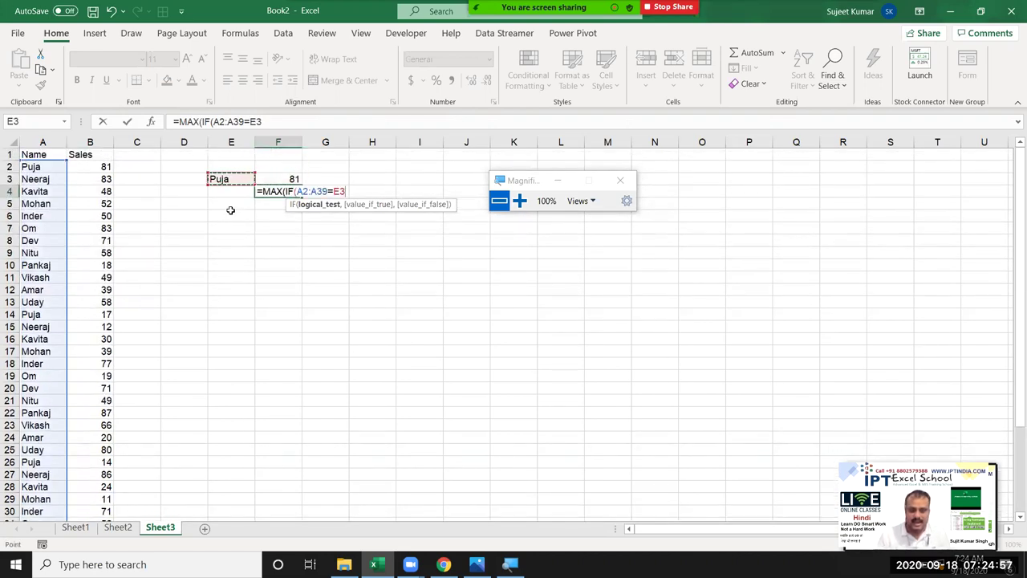
pyautogui.write(',')
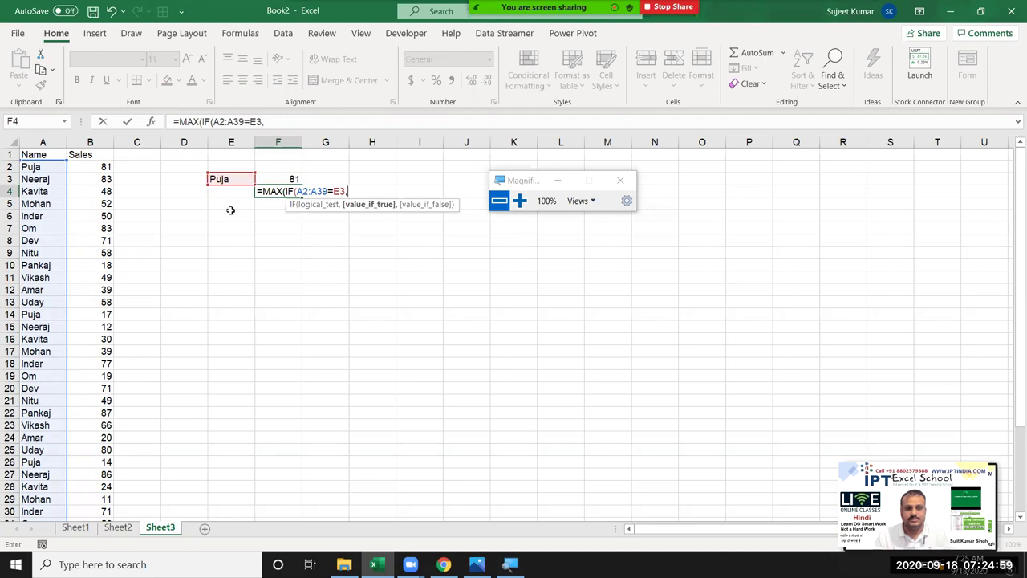
pyautogui.write('row')
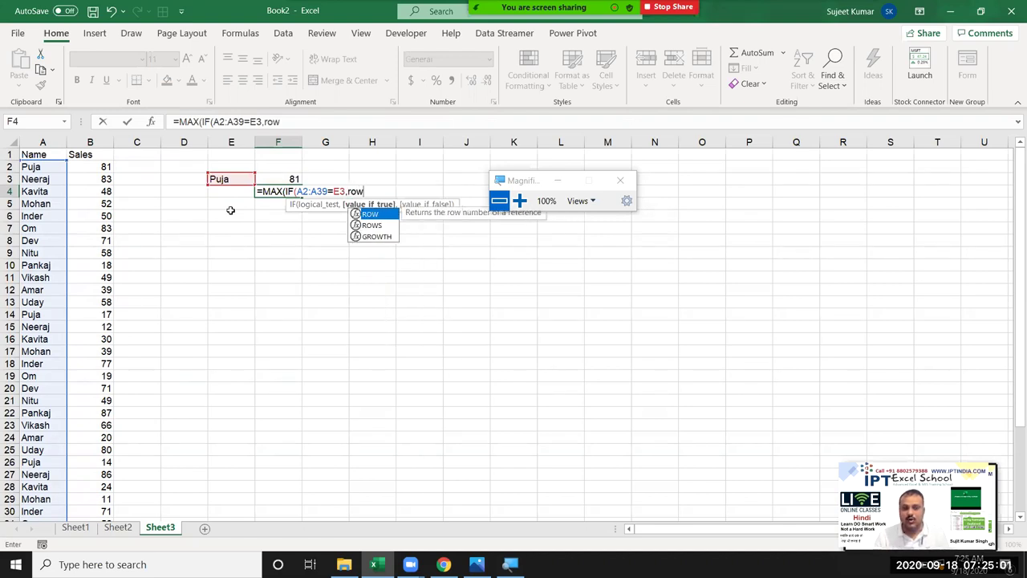
pyautogui.write('(')
pyautogui.press('Left')
pyautogui.press('Left')
pyautogui.press('Left')
pyautogui.press('Left')
pyautogui.press('Left')
pyautogui.press('Up')
pyautogui.press('Up')
pyautogui.hotkey('ctrl', 'shift', 'Down')
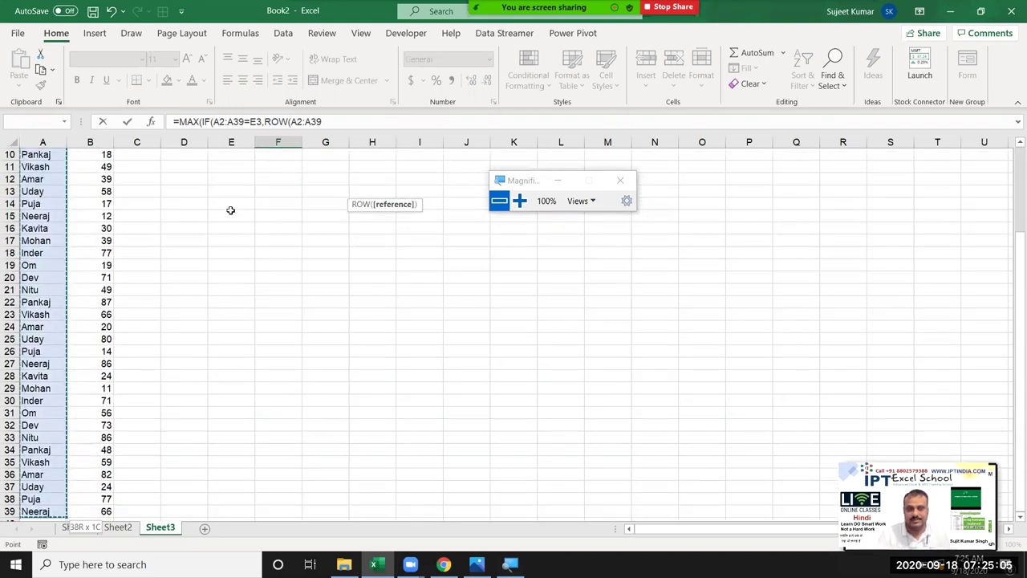
pyautogui.write(')')
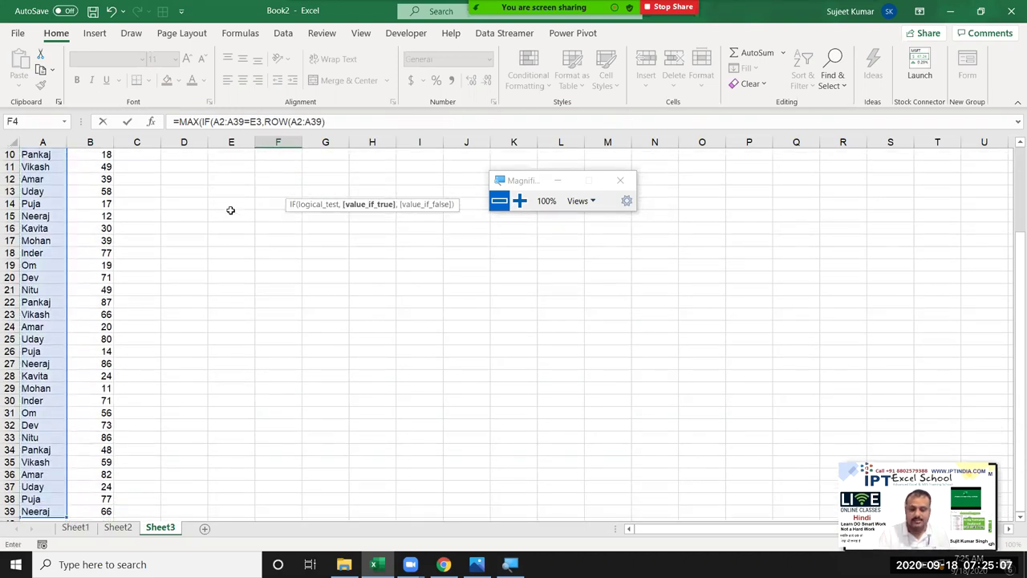
pyautogui.write(')')
pyautogui.press('Return')
pyautogui.press('Return')
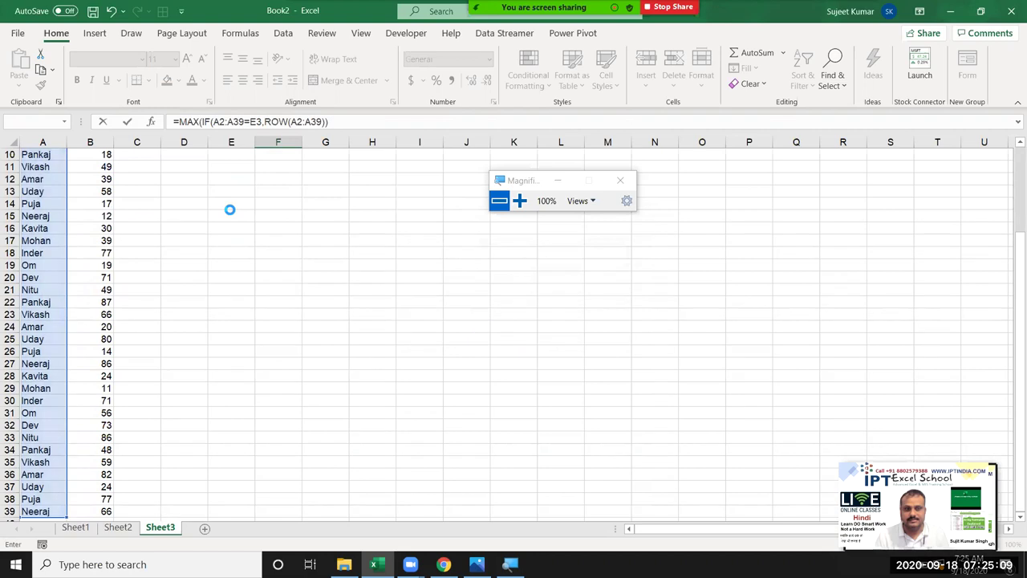
pyautogui.press('Up')
# Step: Confirm Puja's last entry sits in row 38, then return to F4
pyautogui.press('Down')
pyautogui.press('Left')
pyautogui.press('Left')
pyautogui.press('Left')
pyautogui.press('Left')
pyautogui.press('Left')
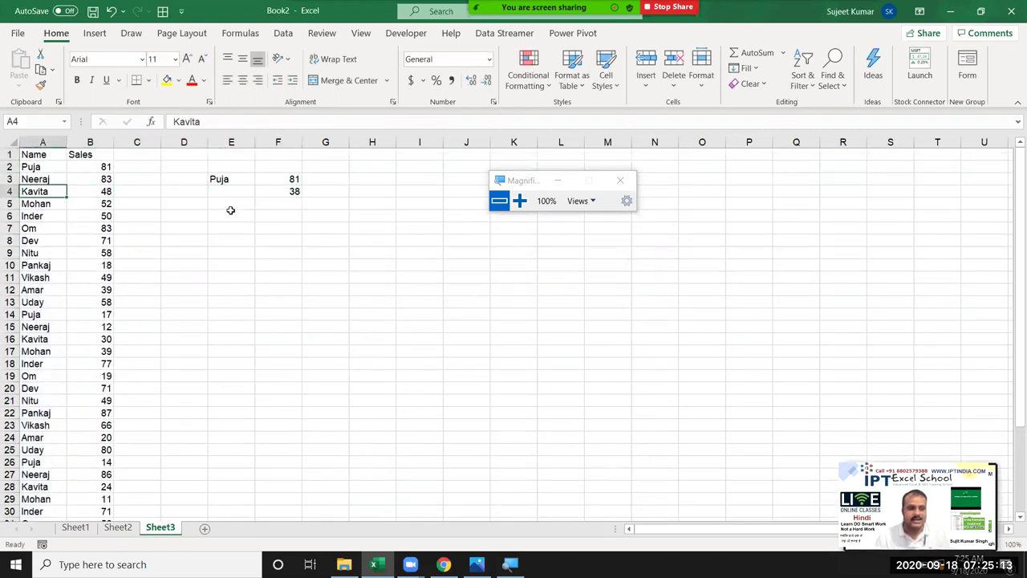
pyautogui.hotkey('ctrl', 'Down')
pyautogui.press('Up')
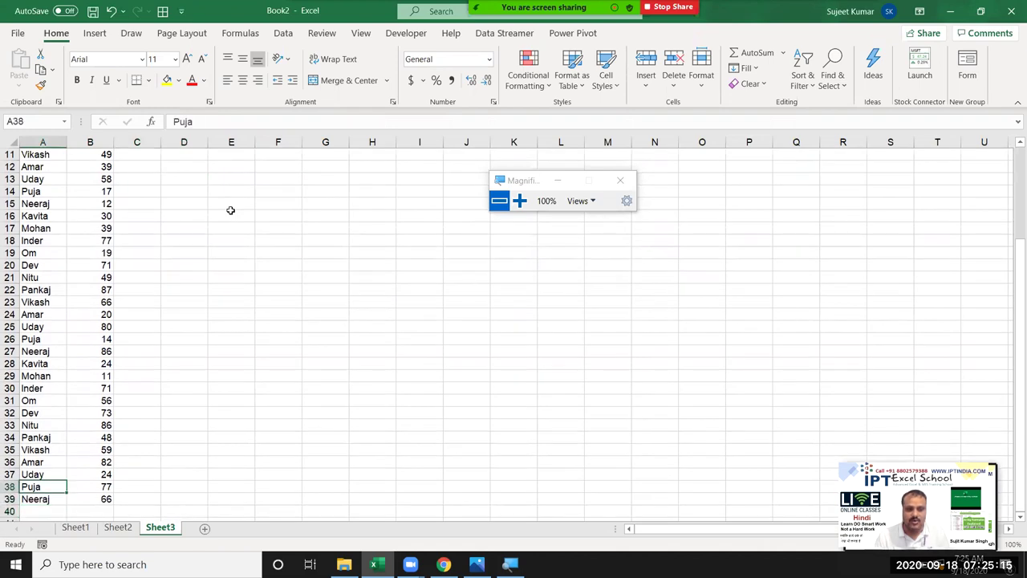
pyautogui.press('Right')
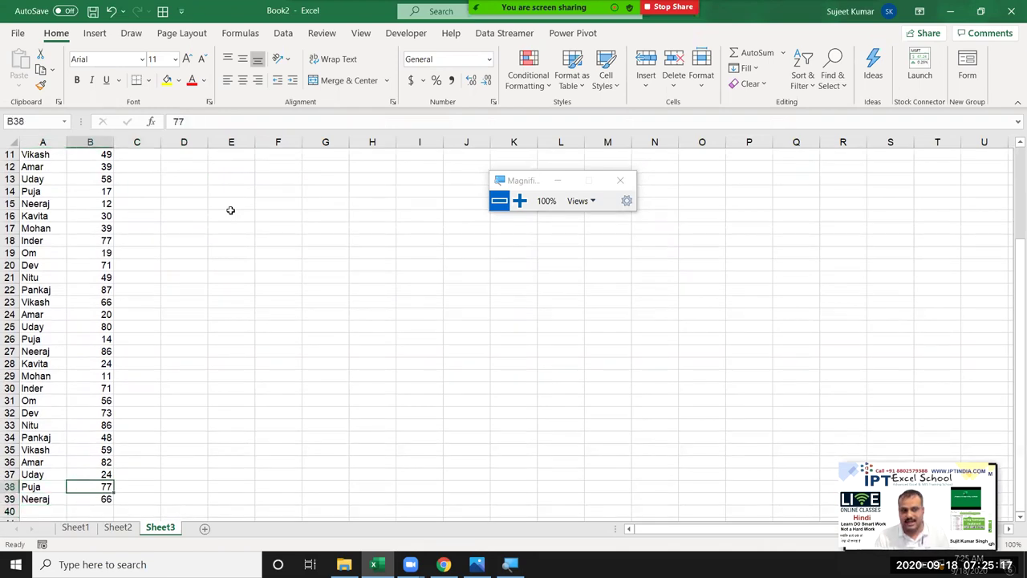
pyautogui.press('Right')
pyautogui.press('Right')
pyautogui.press('Right')
pyautogui.press('Right')
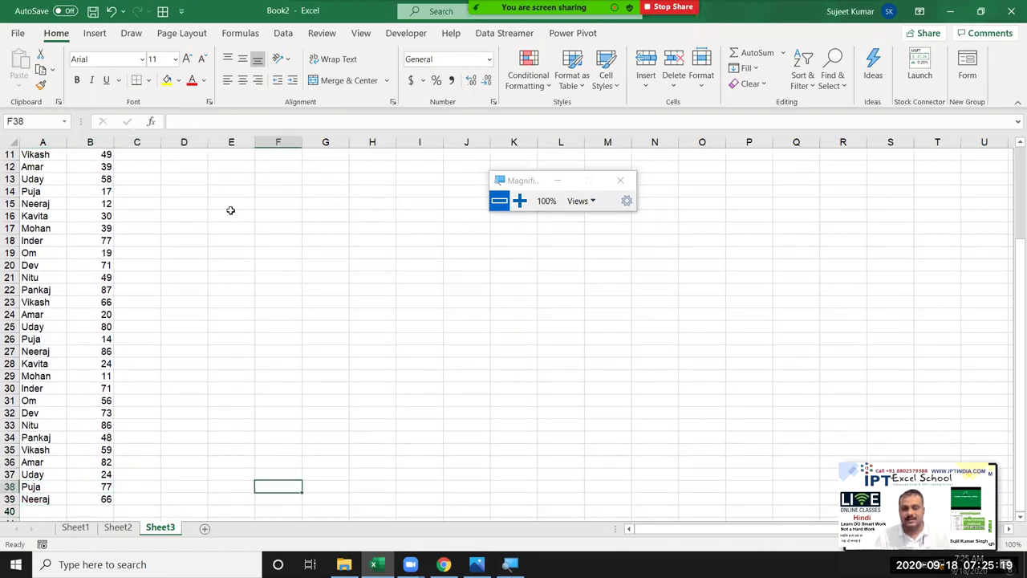
pyautogui.hotkey('ctrl', 'Up')
pyautogui.hotkey('ctrl', 'Up')
pyautogui.hotkey('ctrl', 'Up')
pyautogui.press('Down')
pyautogui.press('Down')
pyautogui.press('Down')
pyautogui.press('Down')
pyautogui.press('Up')
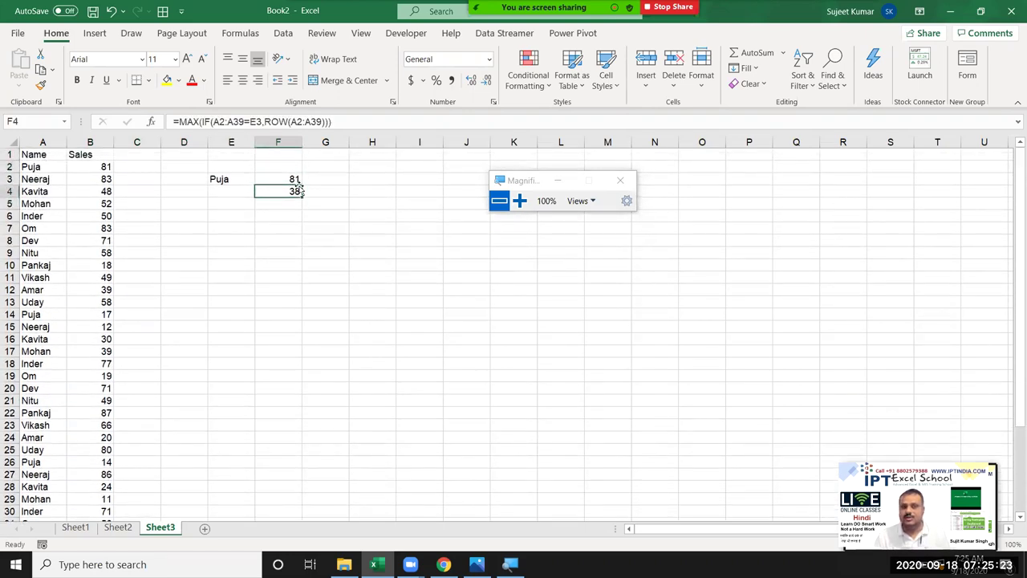
# Step: Open Evaluate Formula for F4 and magnify the screen to 200%
pyautogui.click(282, 33)
pyautogui.click(240, 33)
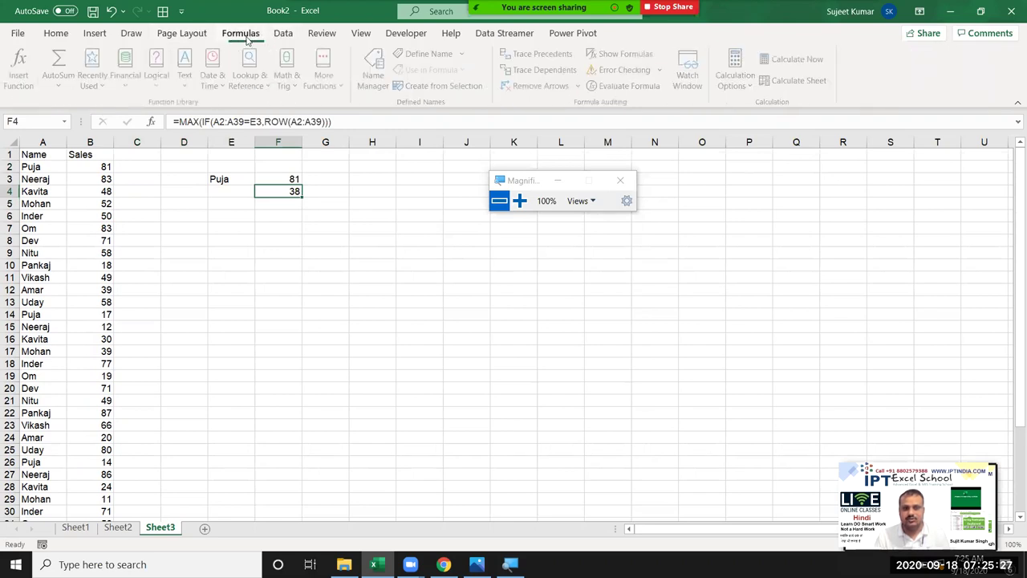
pyautogui.click(627, 86)
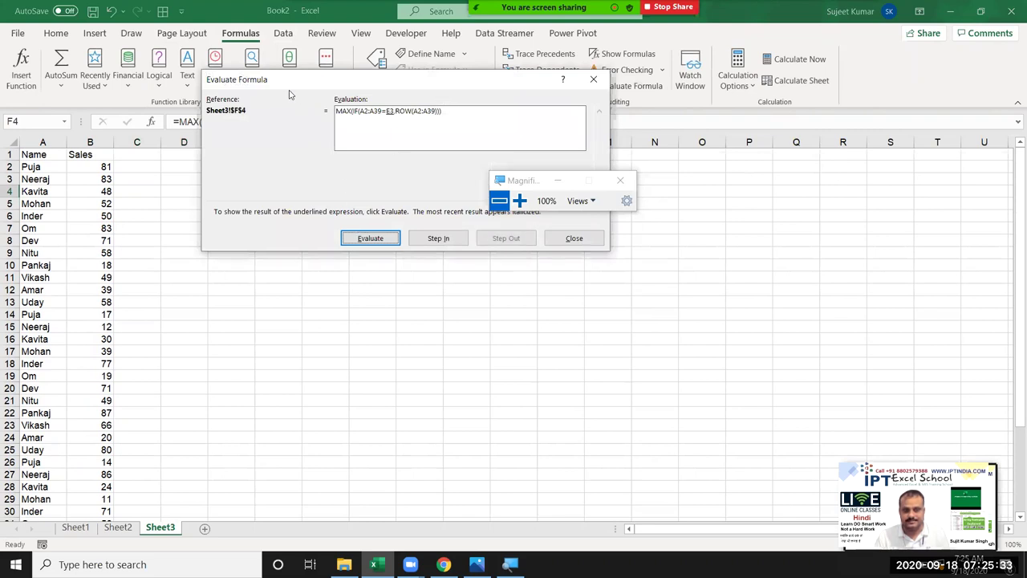
pyautogui.moveTo(290, 95); pyautogui.dragTo(245, 219)
pyautogui.click(519, 201)
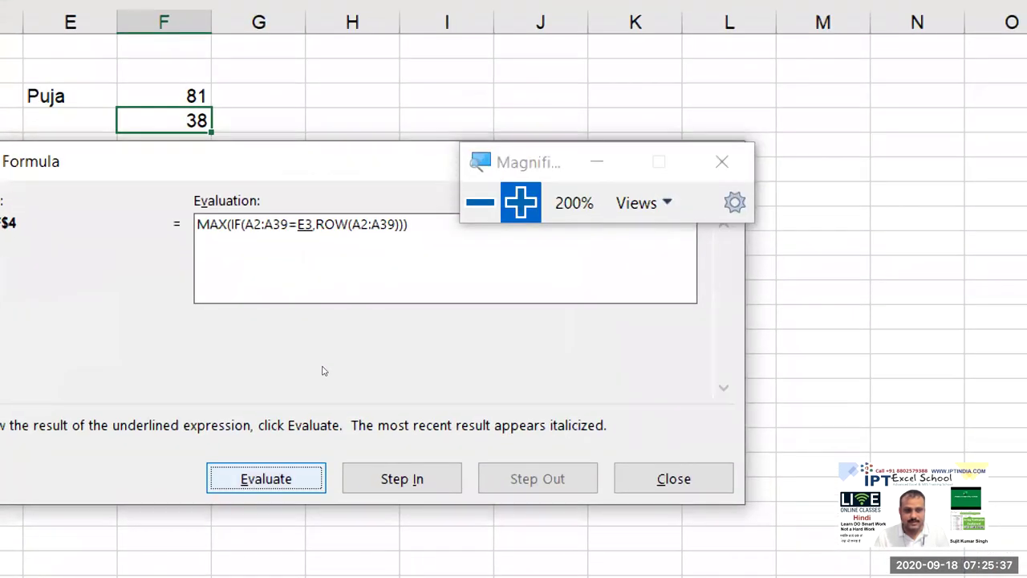
# Step: Evaluate through matching rows 2, 26 and 38 to the result 38, then close and restore 100% zoom
pyautogui.press('Return')
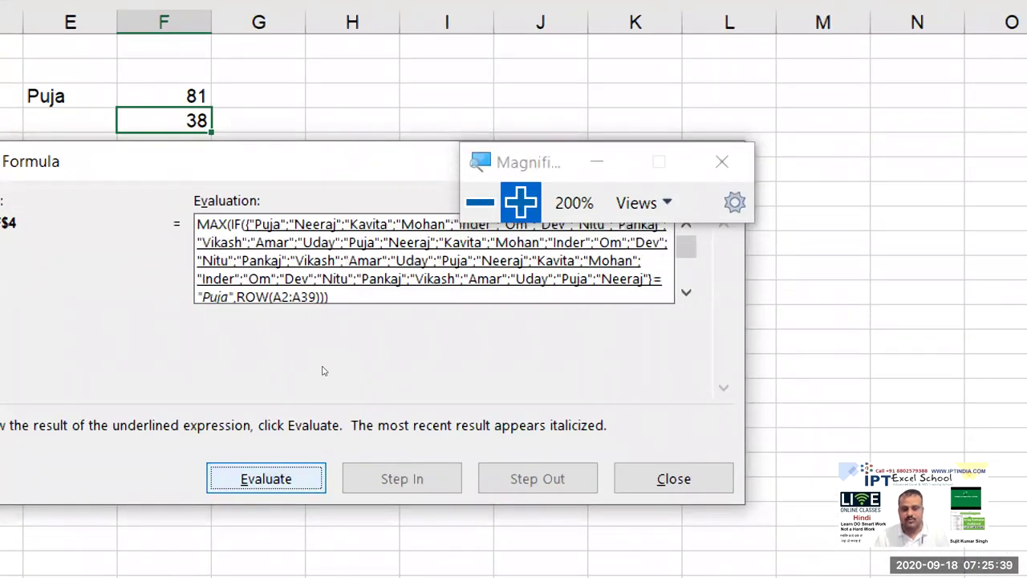
pyautogui.press('Return')
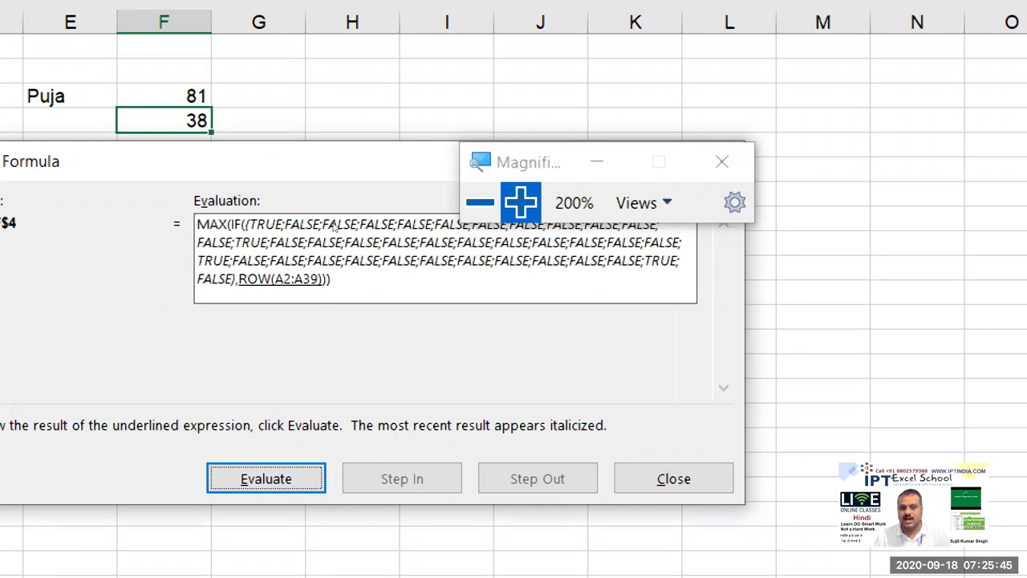
pyautogui.press('Return')
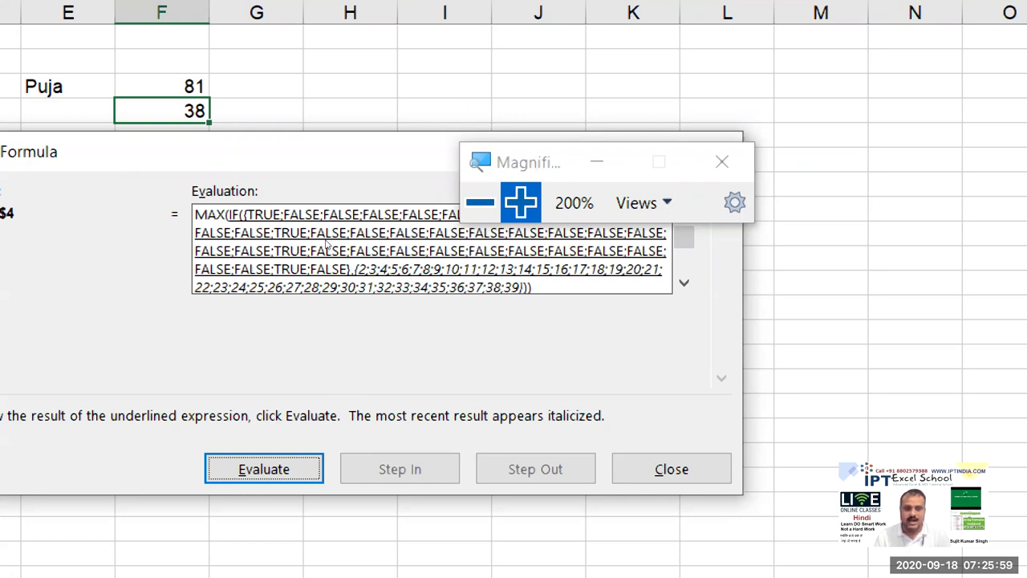
pyautogui.press('Return')
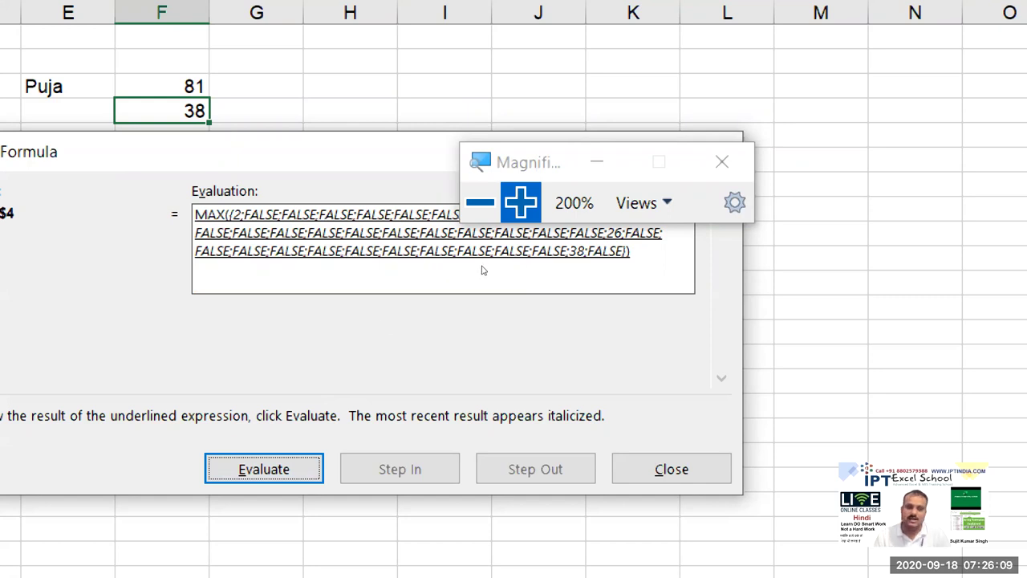
pyautogui.press('Return')
pyautogui.press('Tab')
pyautogui.press('Return')
pyautogui.press('super+minus')
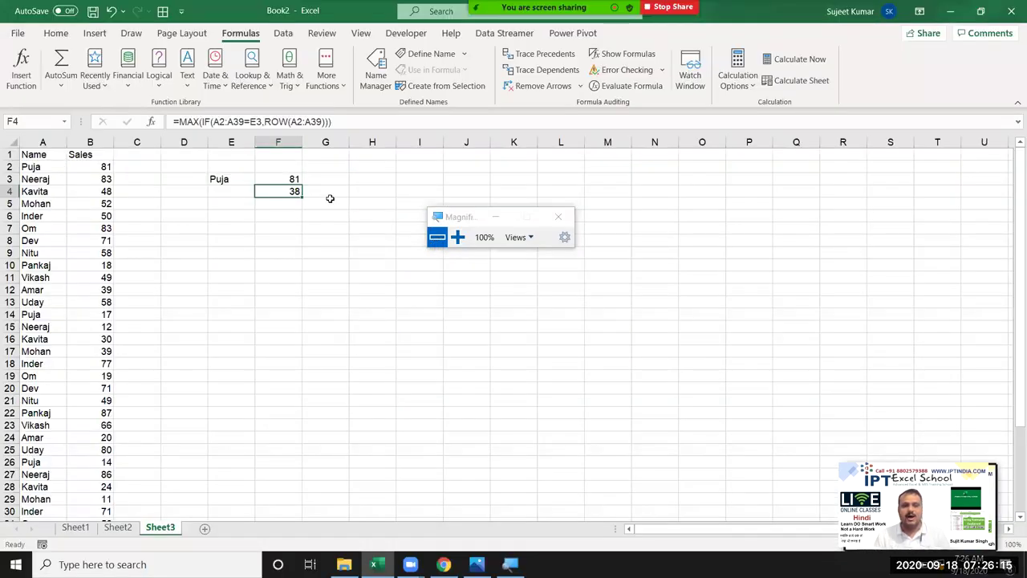
# Step: Enter an OFFSET formula in G4 that starts at A1 and uses F4 as the row offset
pyautogui.click(330, 190)
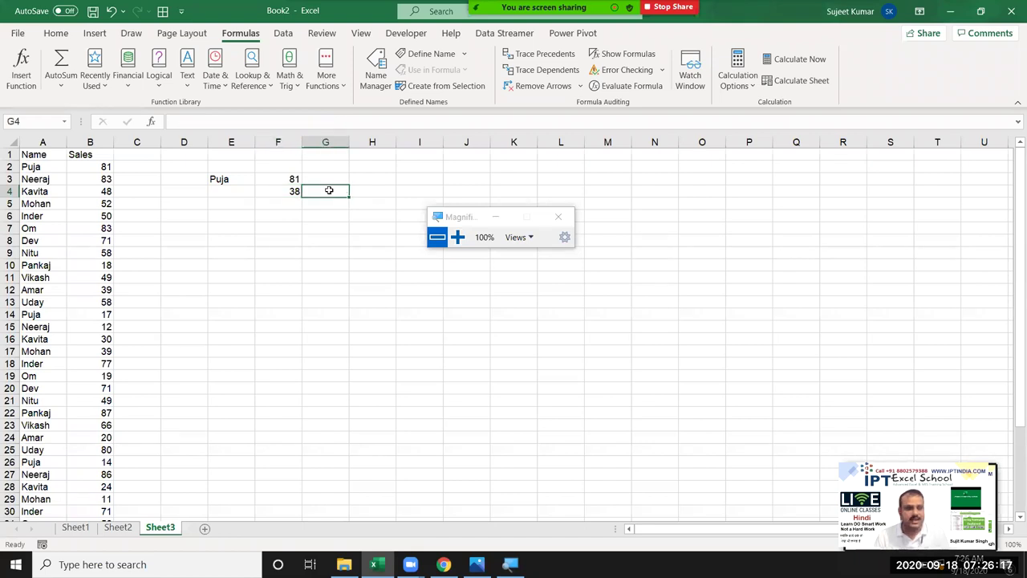
pyautogui.write('=')
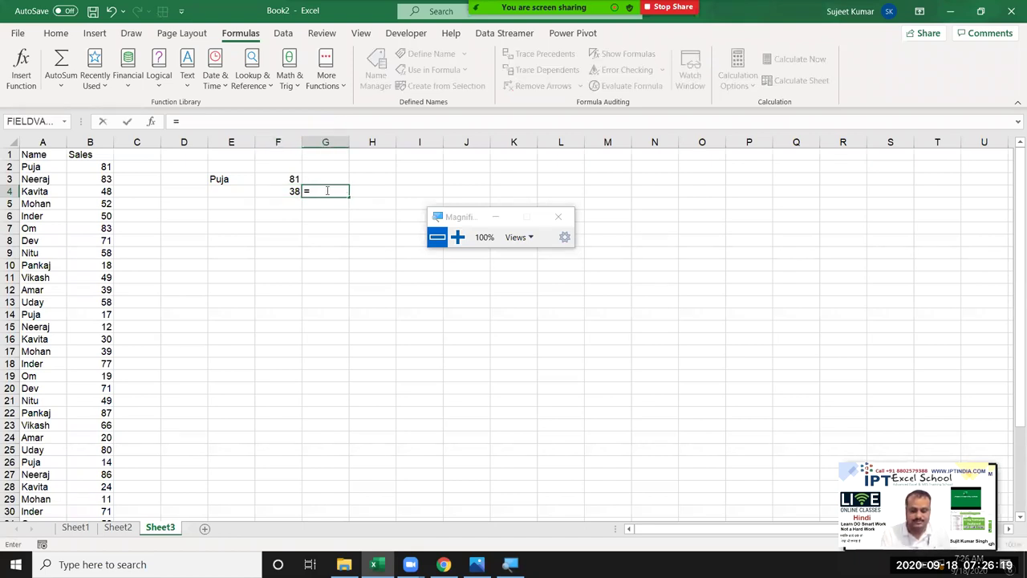
pyautogui.write('ind')
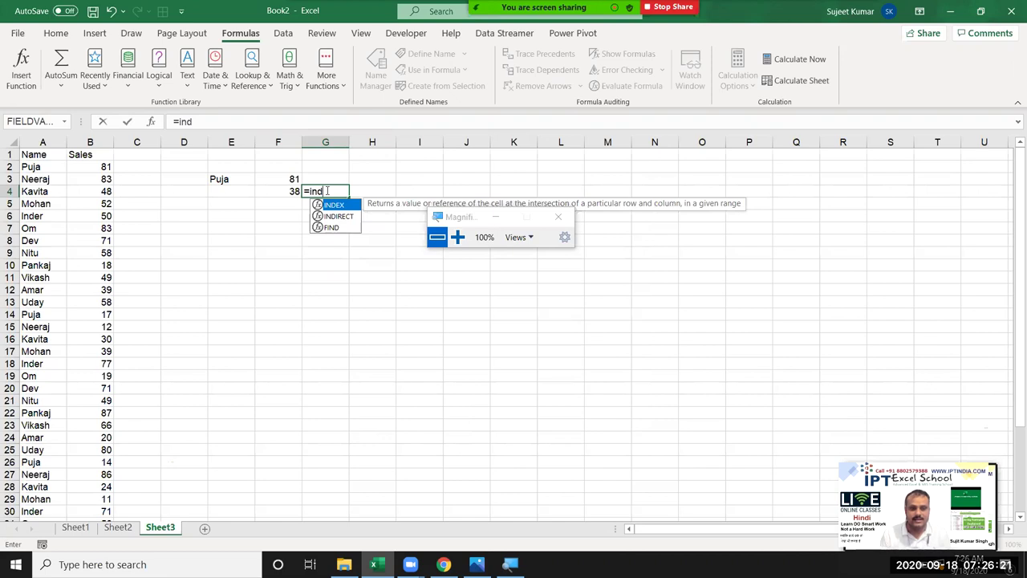
pyautogui.press('BackSpace')
pyautogui.press('BackSpace')
pyautogui.press('BackSpace')
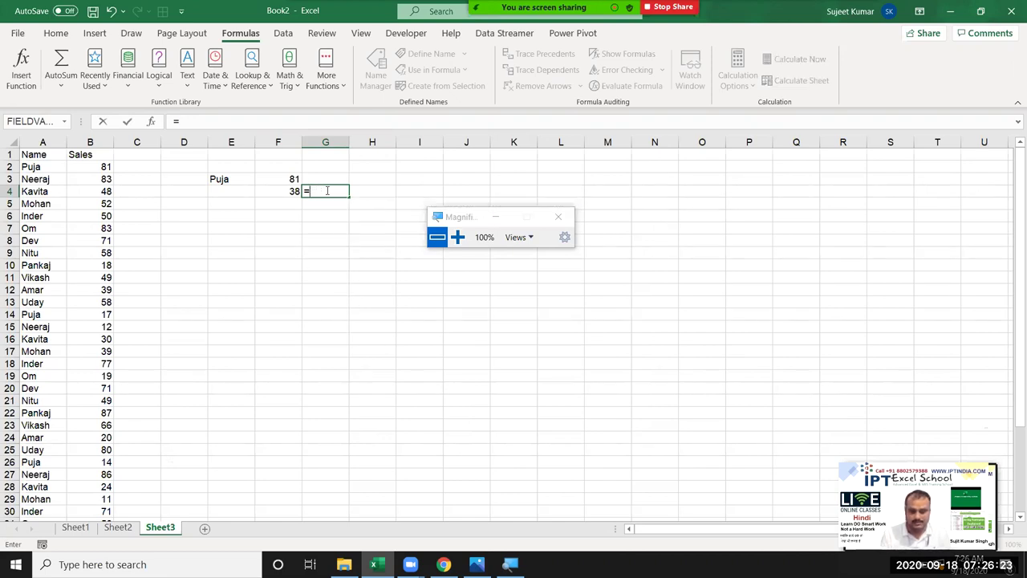
pyautogui.write('off')
pyautogui.press('Tab')
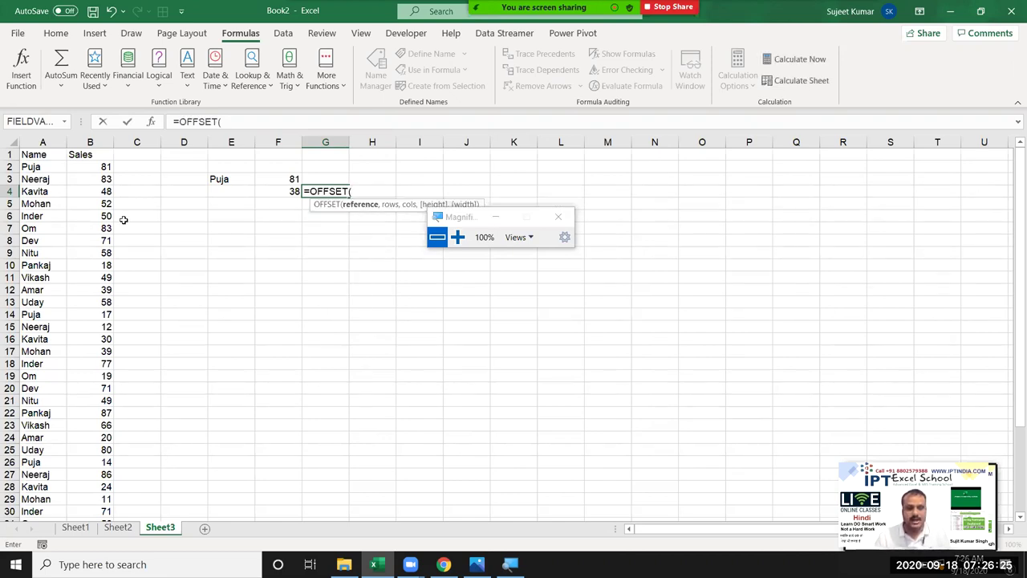
pyautogui.click(57, 155)
pyautogui.write(',')
pyautogui.click(258, 190)
pyautogui.write(',')
pyautogui.press('Return')
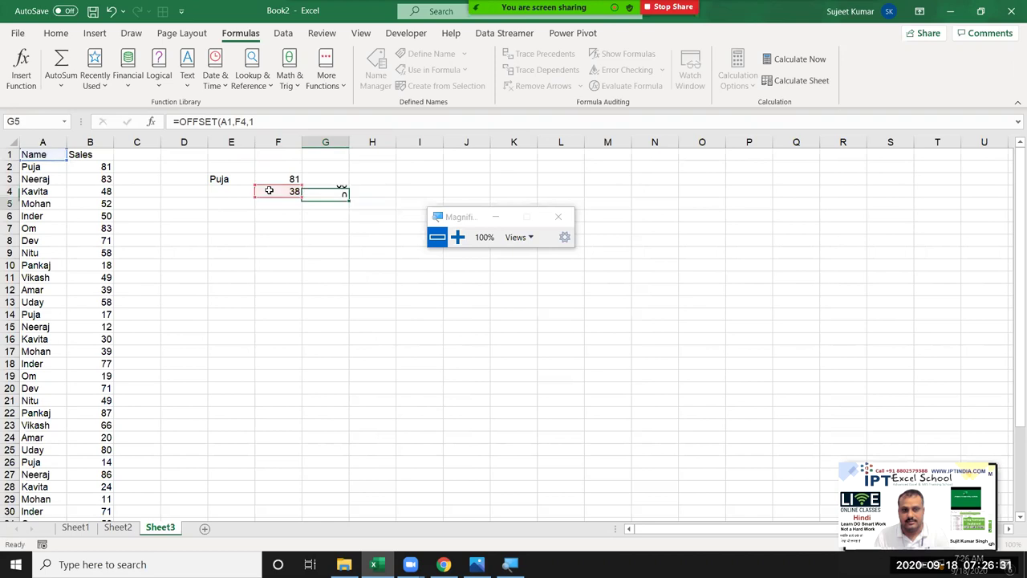
pyautogui.press('Up')
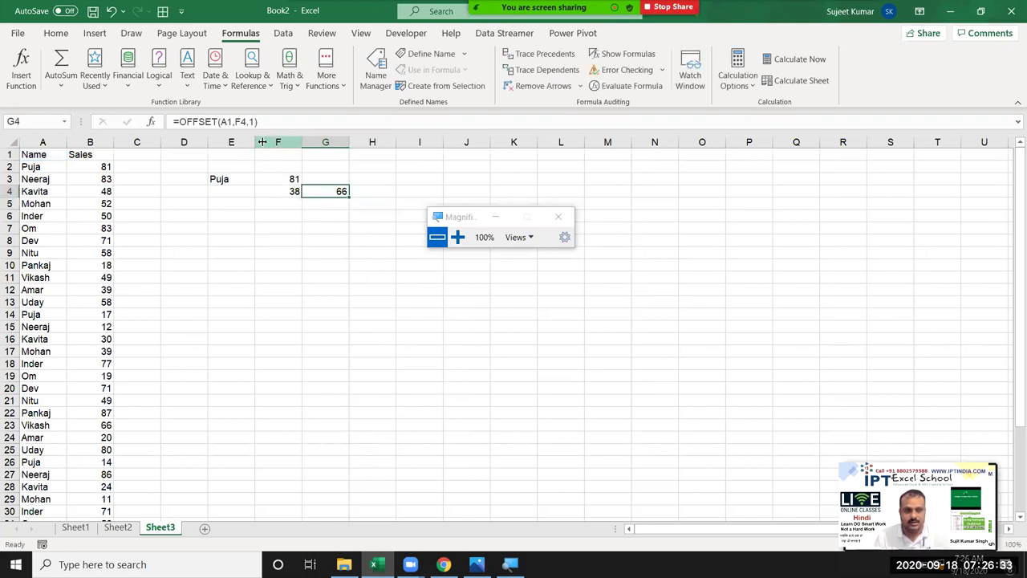
# Step: Change the row argument to F4+1, then to F4-1, so G4 returns 77
pyautogui.click(247, 121)
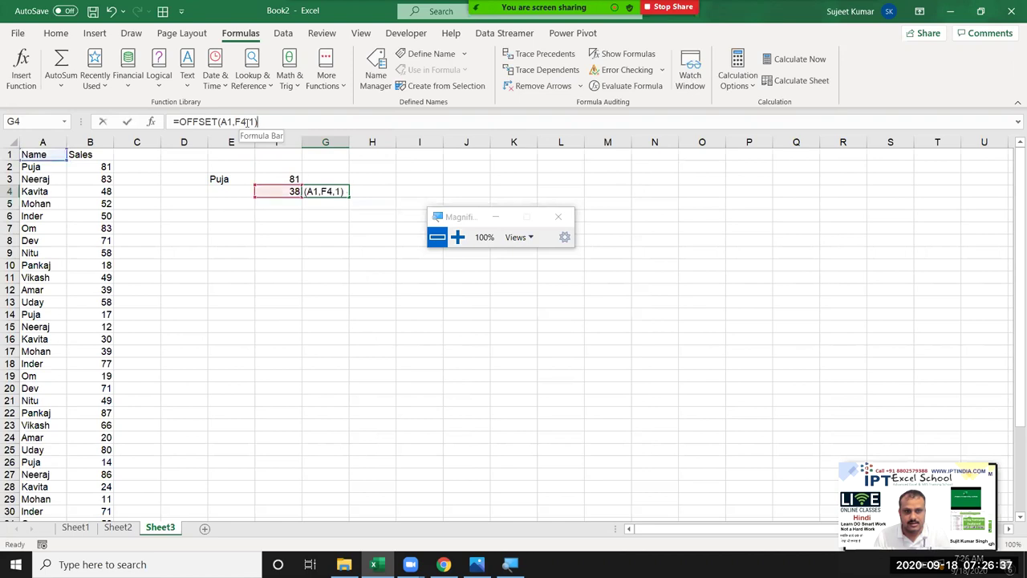
pyautogui.write('+1')
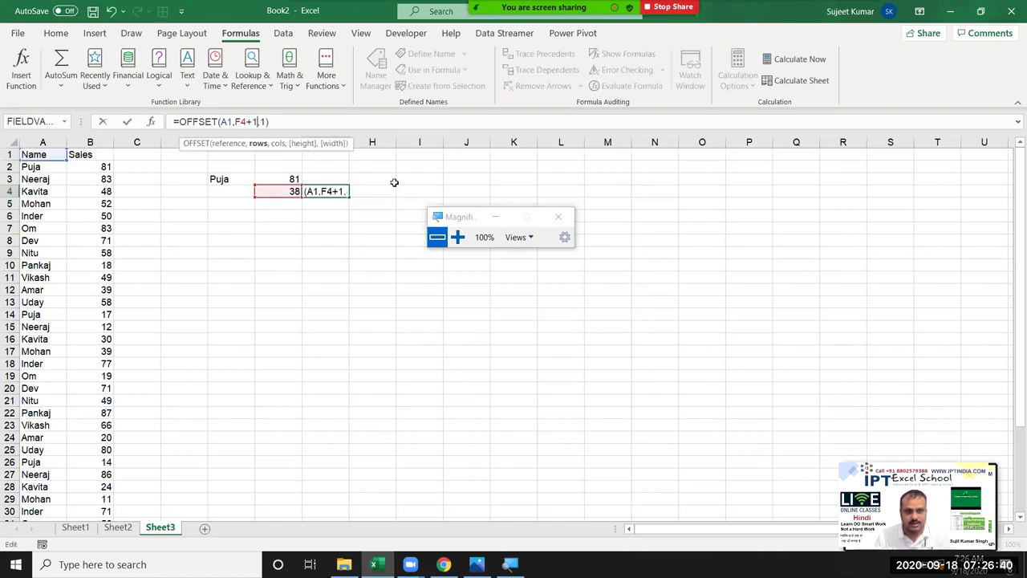
pyautogui.press('Return')
pyautogui.press('Up')
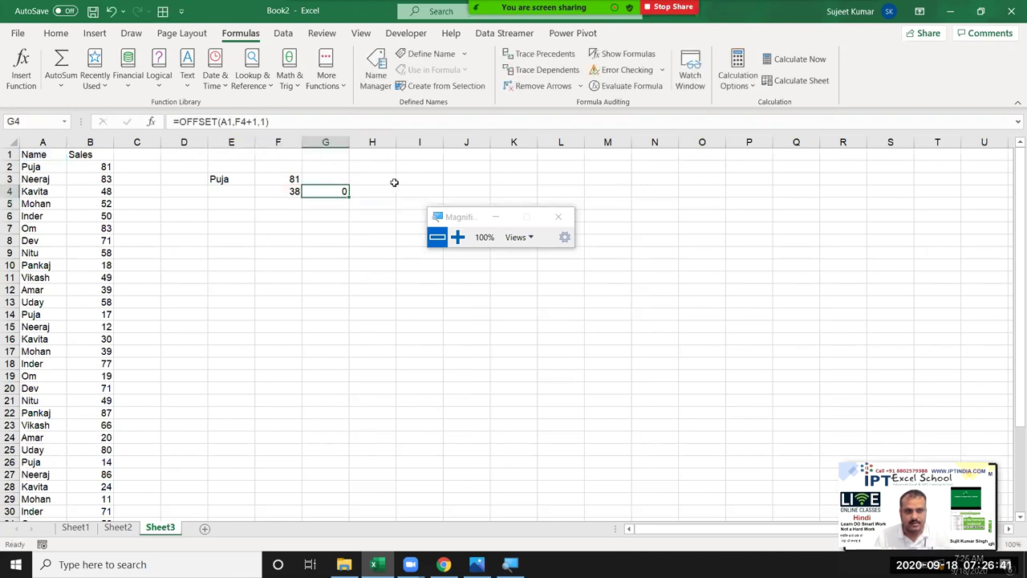
pyautogui.click(256, 121)
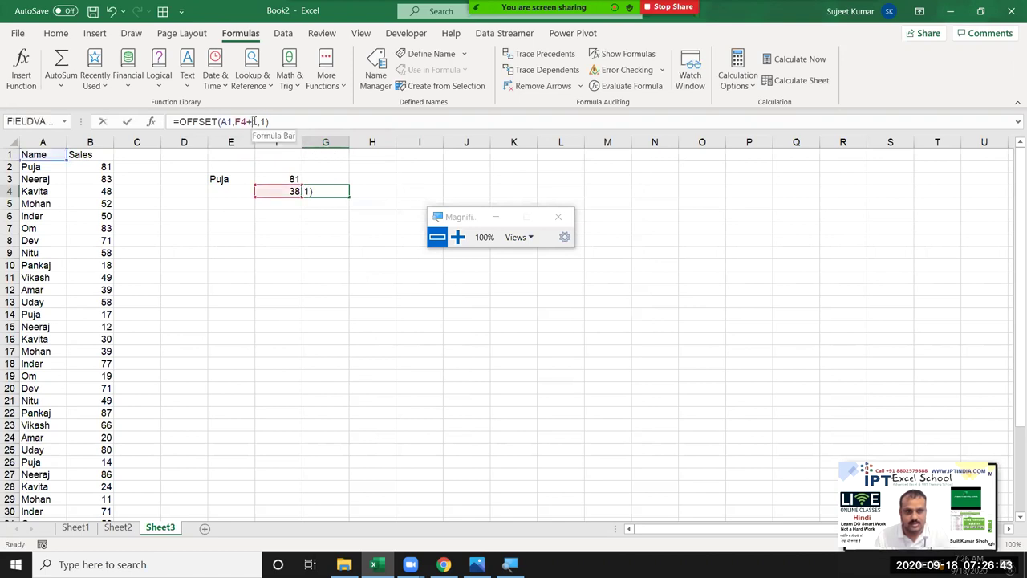
pyautogui.press('BackSpace')
pyautogui.write('-')
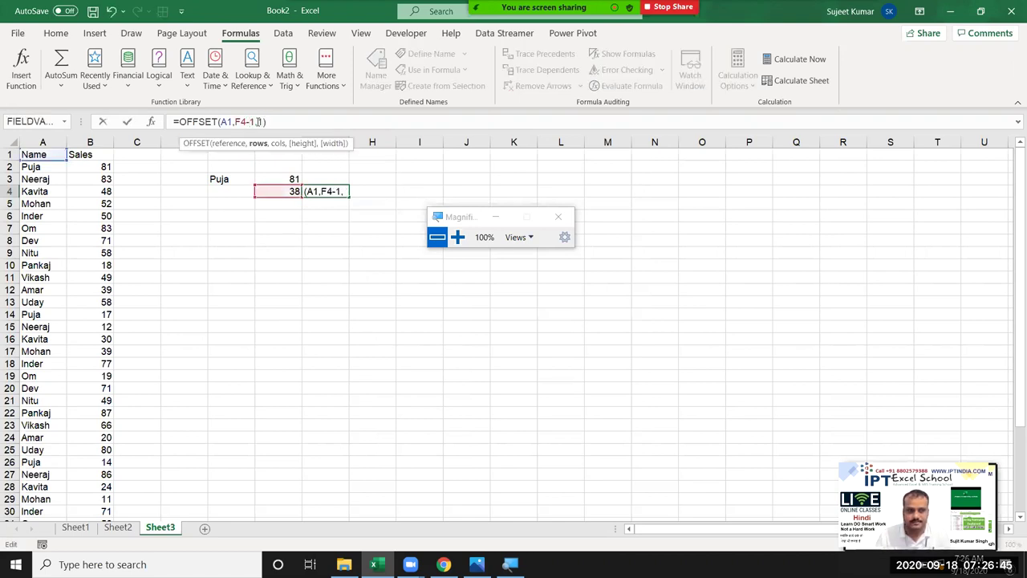
pyautogui.press('Return')
pyautogui.press('Up')
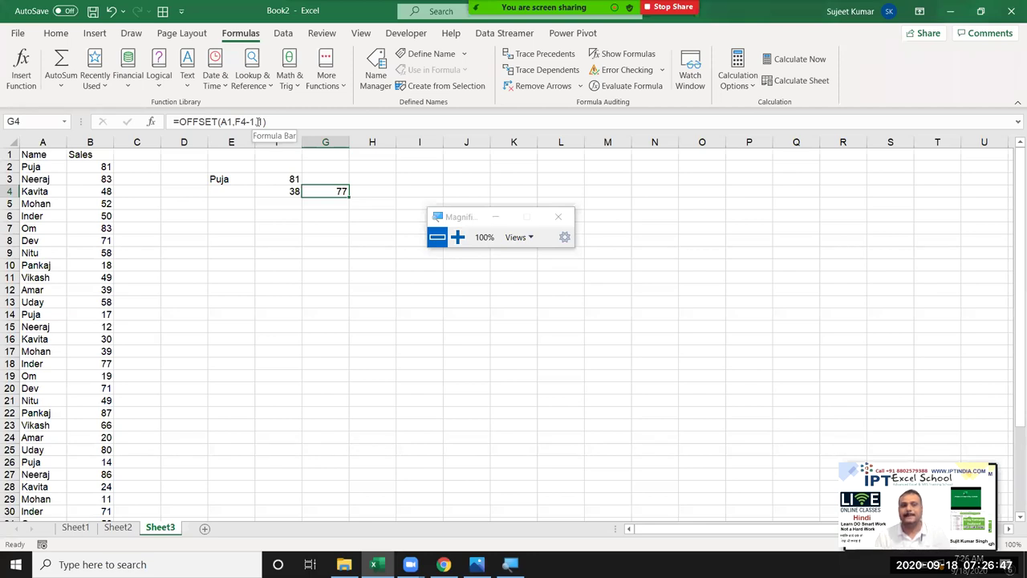